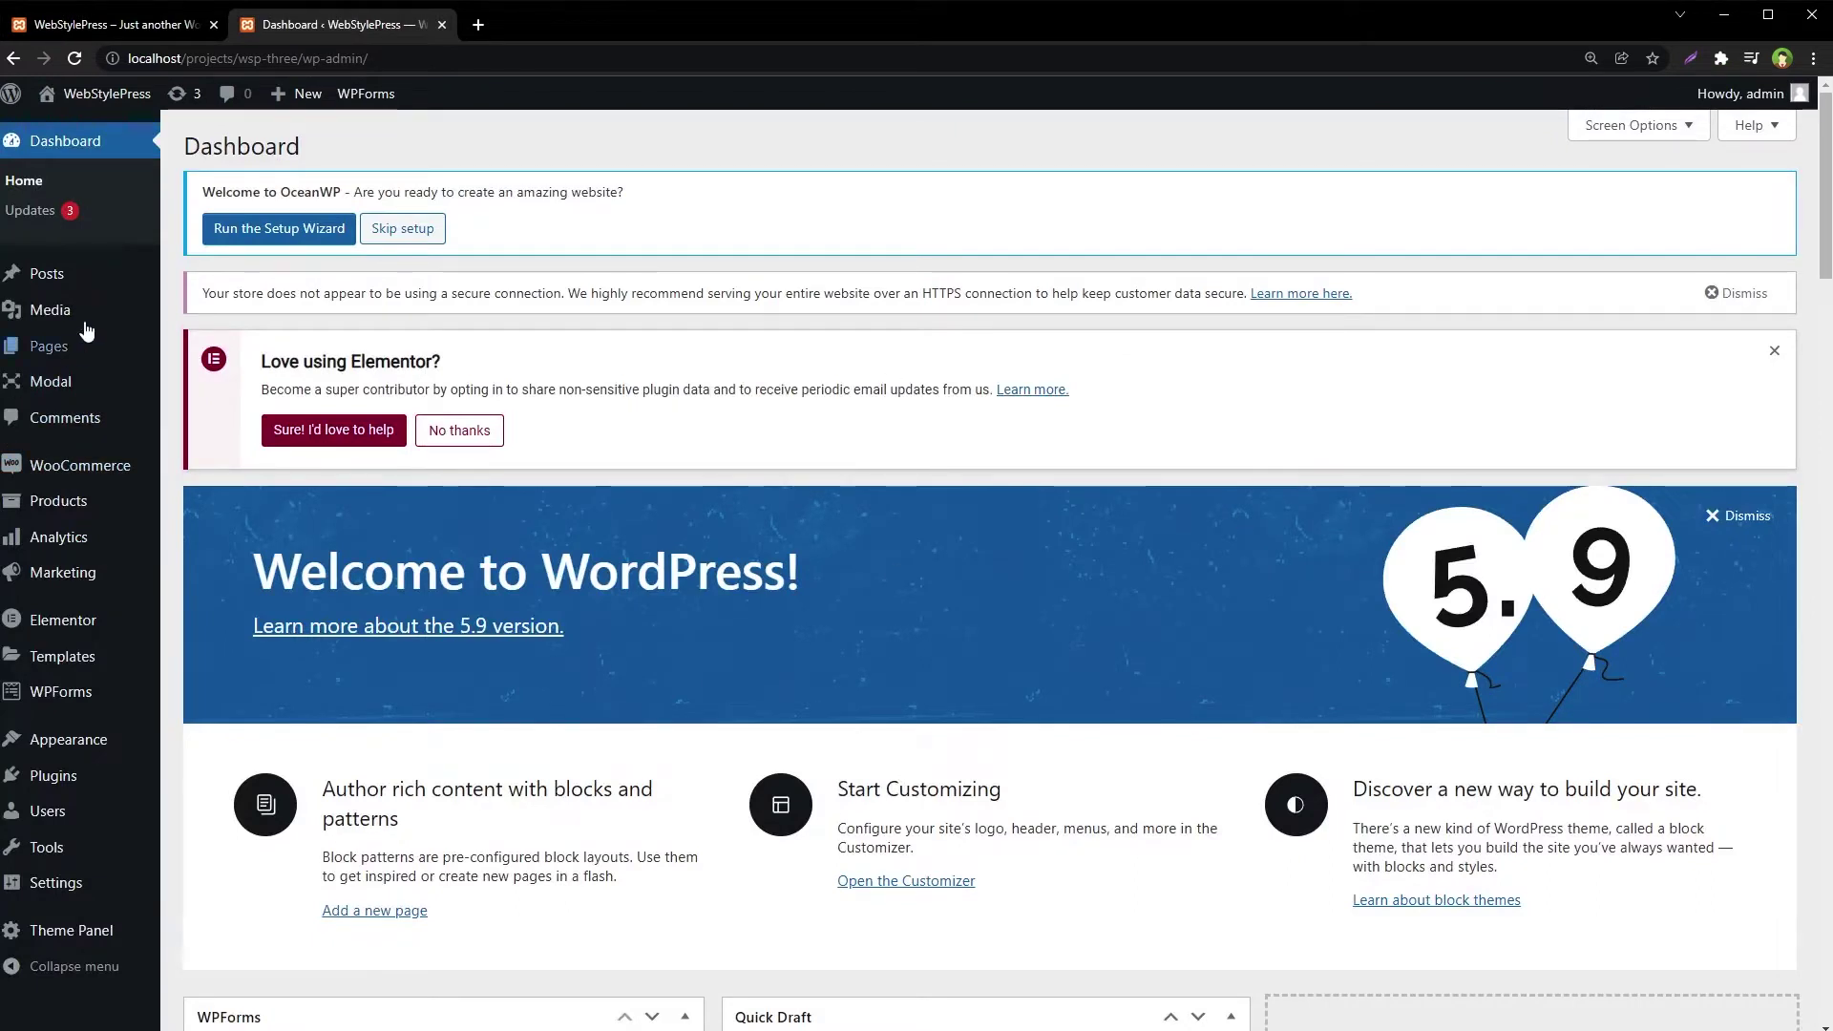
- Open the new post editor in a separate browser tab and look at its block editing area
{"action": "mouse_move", "coordinate": [39, 275]}
{"action": "middle_click", "coordinate": [205, 307]}
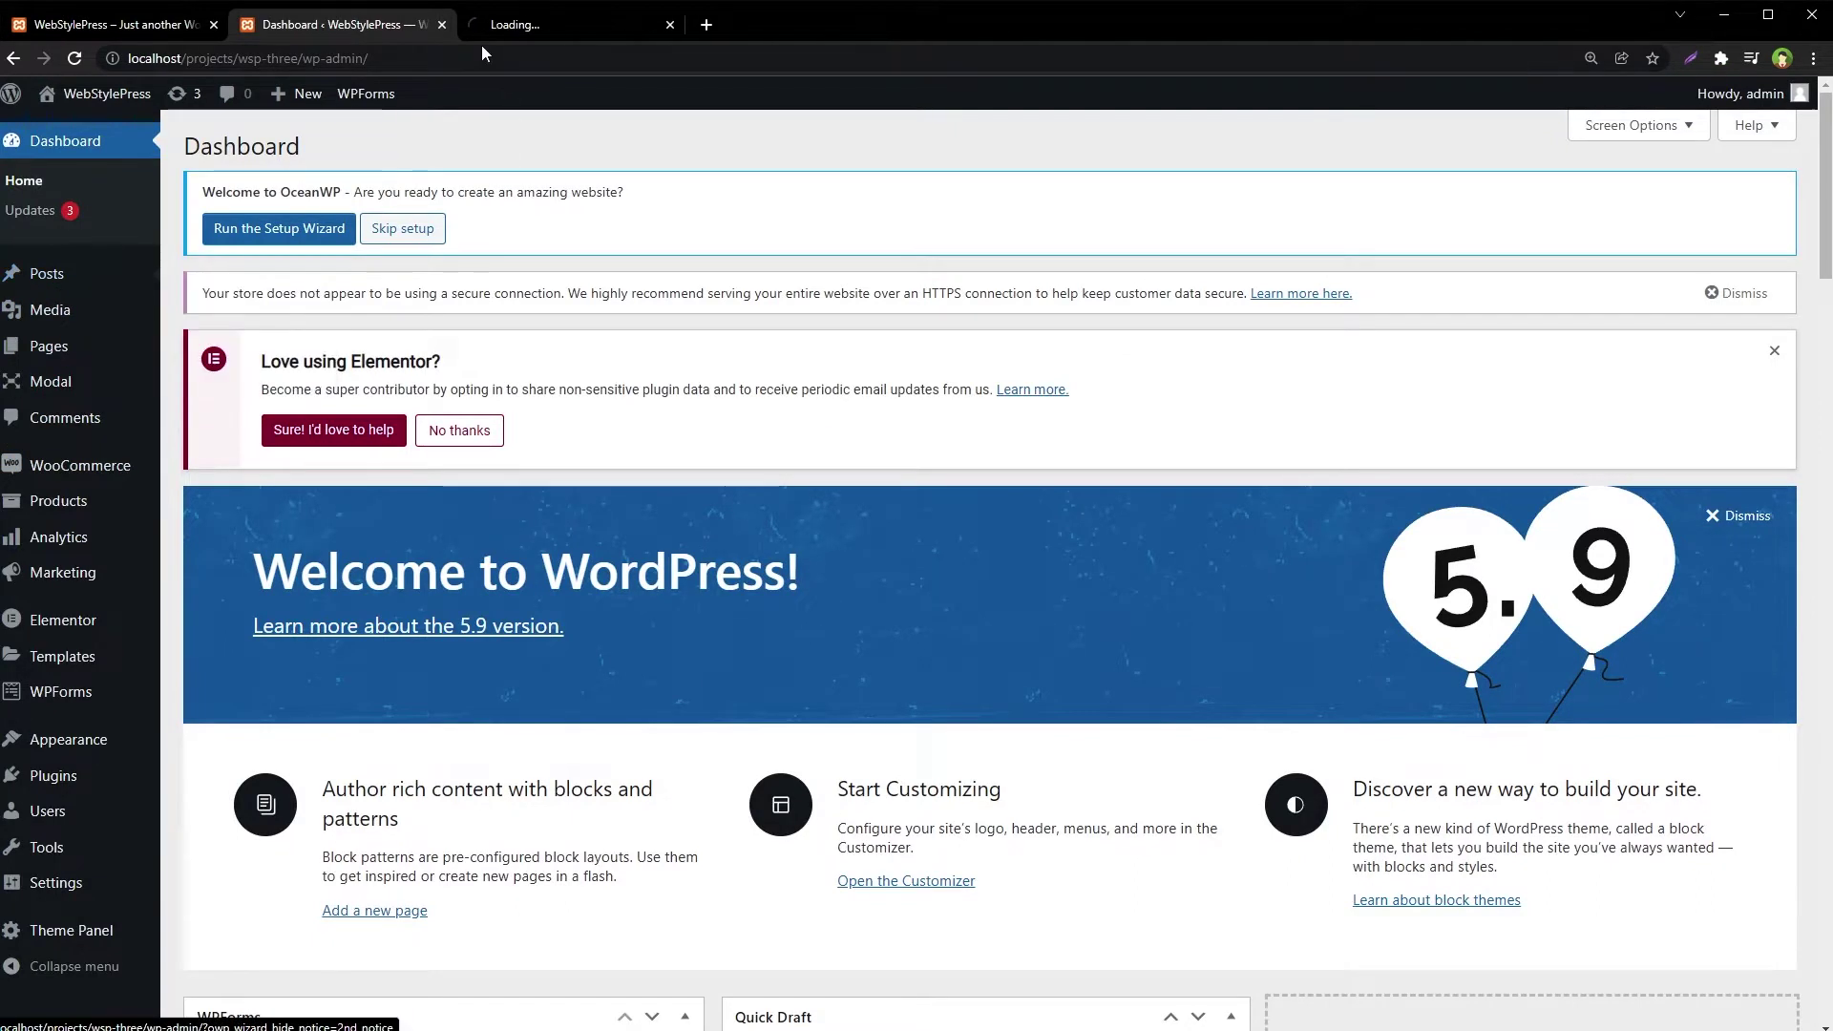
{"action": "left_click", "coordinate": [501, 30]}
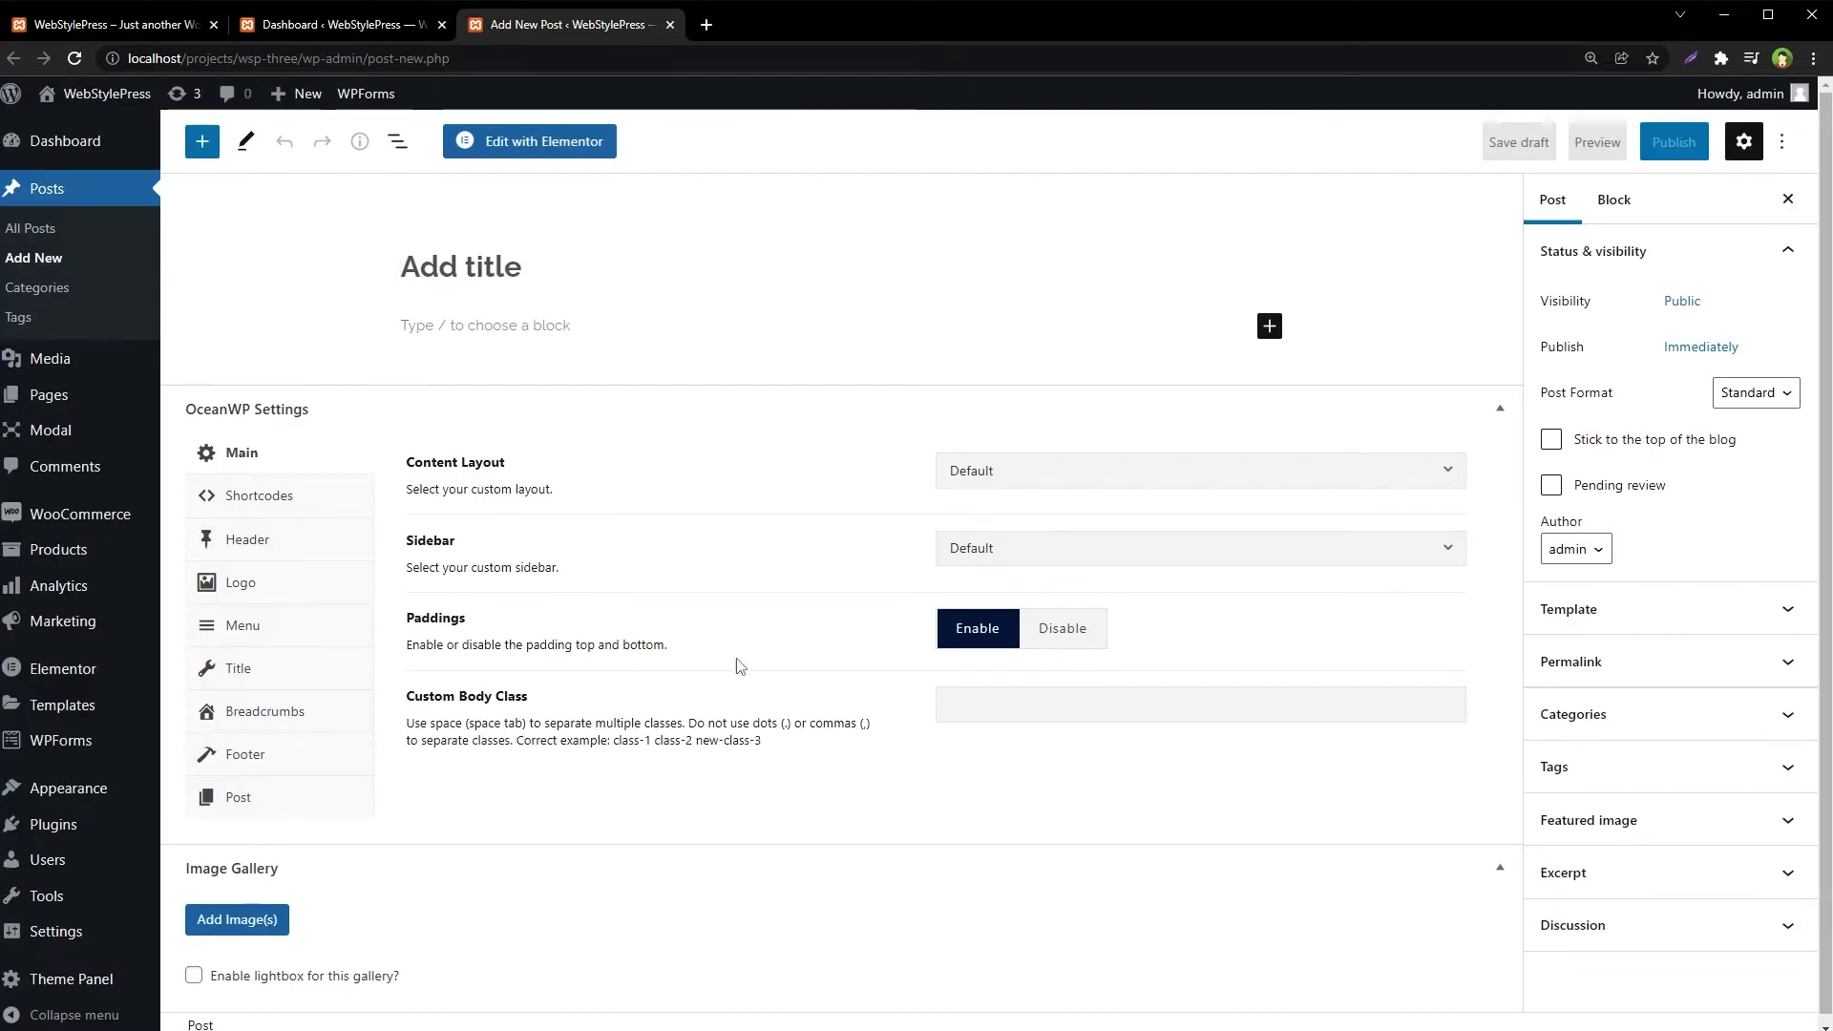
{"action": "left_click", "coordinate": [1269, 327]}
{"action": "left_click", "coordinate": [1270, 329]}
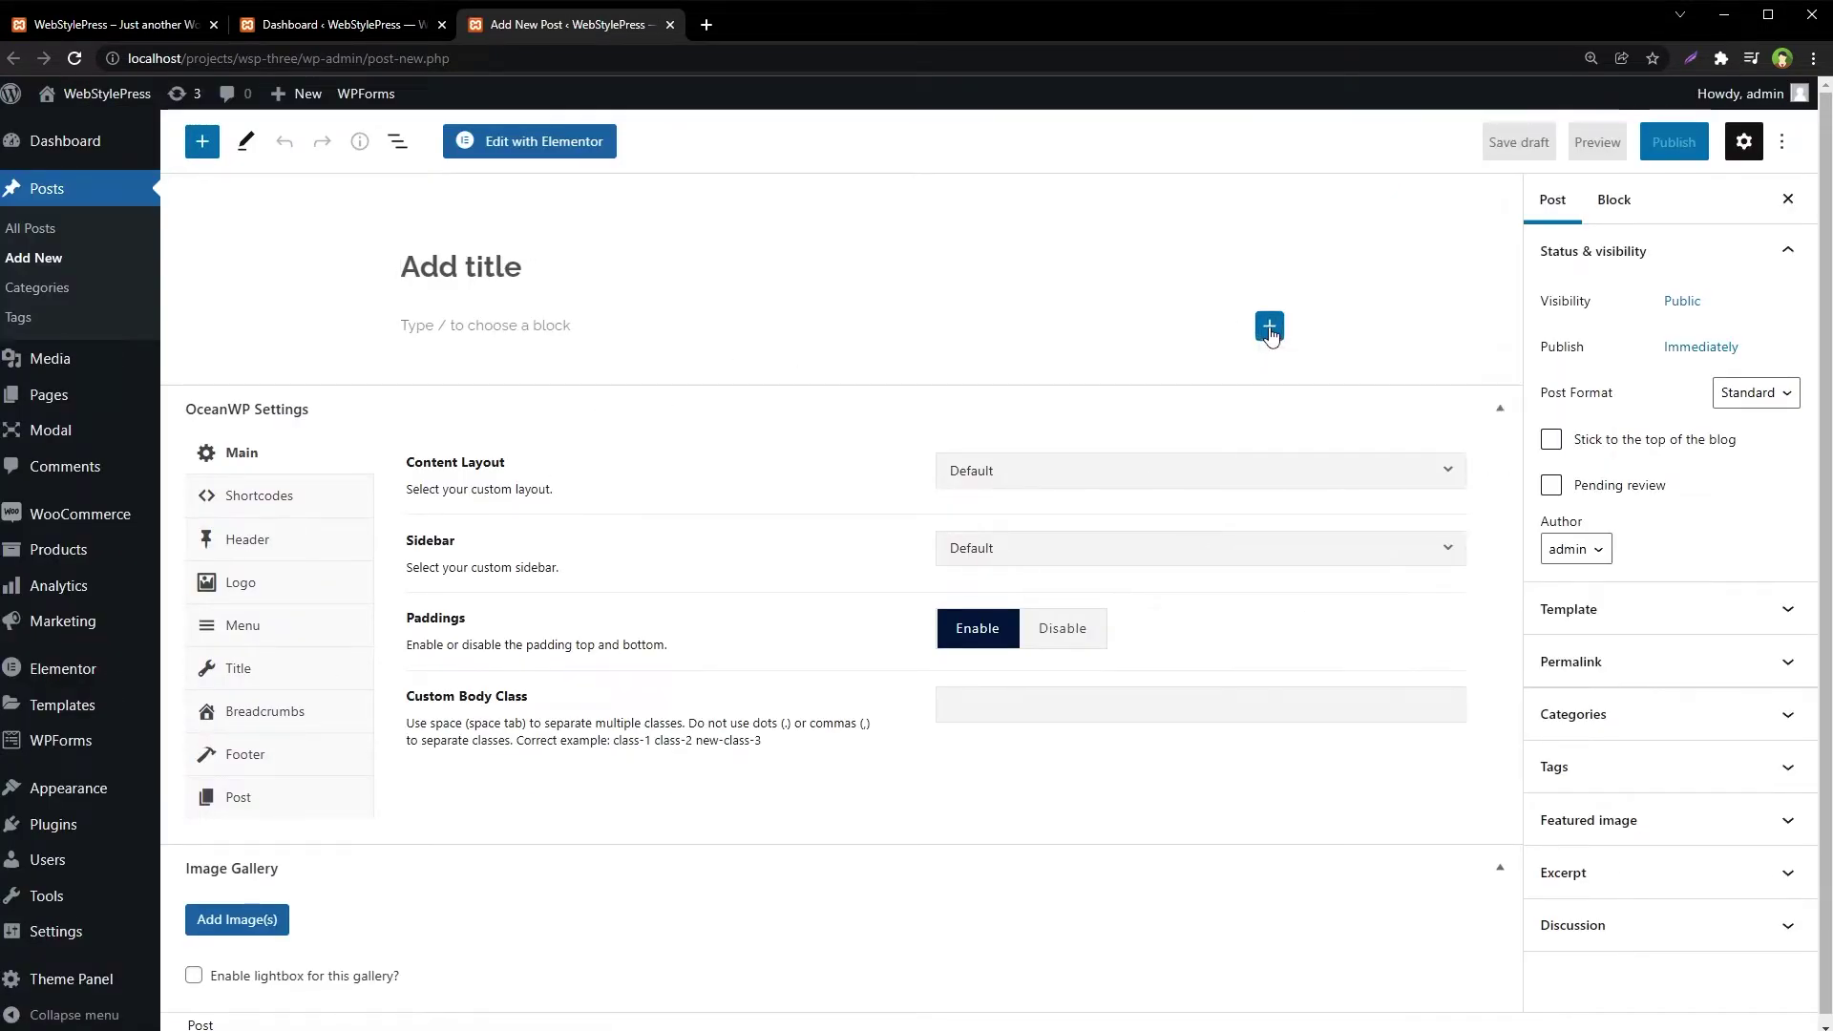
- Open the Widgets page in a separate browser tab and examine the Default Sidebar and WooCommerce Sidebar areas
{"action": "mouse_move", "coordinate": [41, 789]}
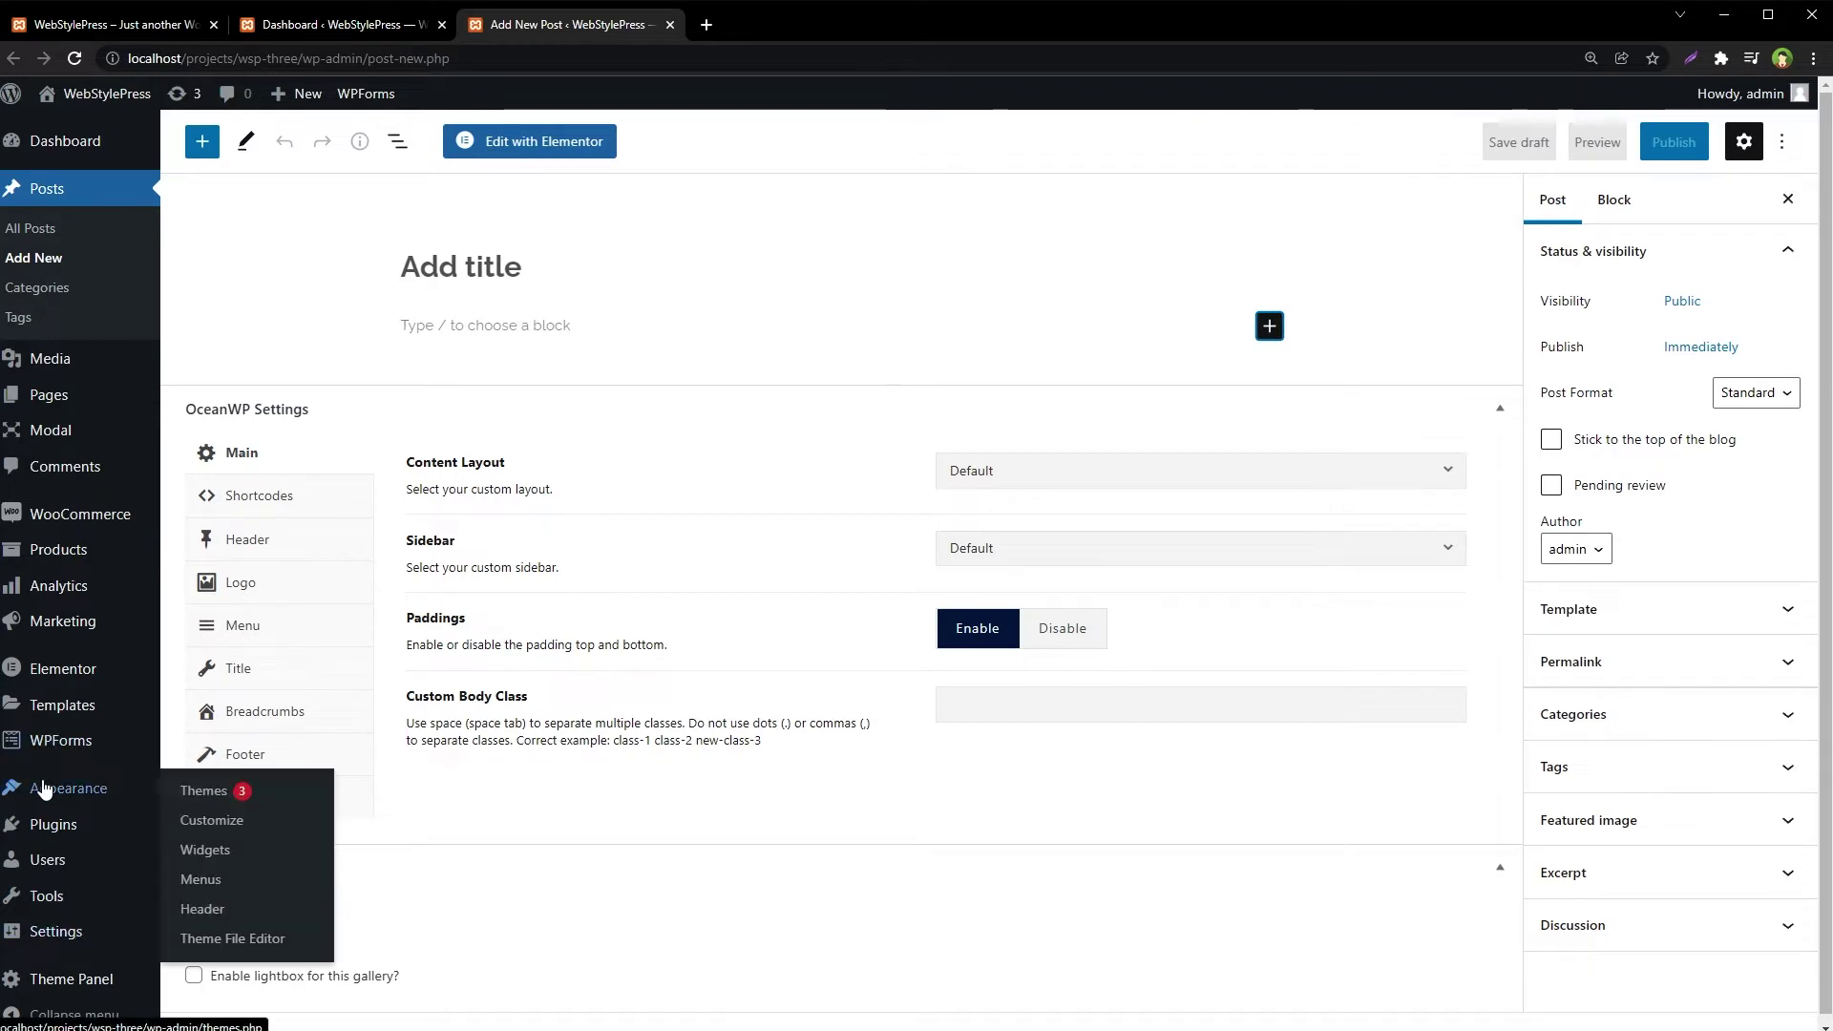
{"action": "middle_click", "coordinate": [215, 857]}
{"action": "left_click", "coordinate": [772, 27]}
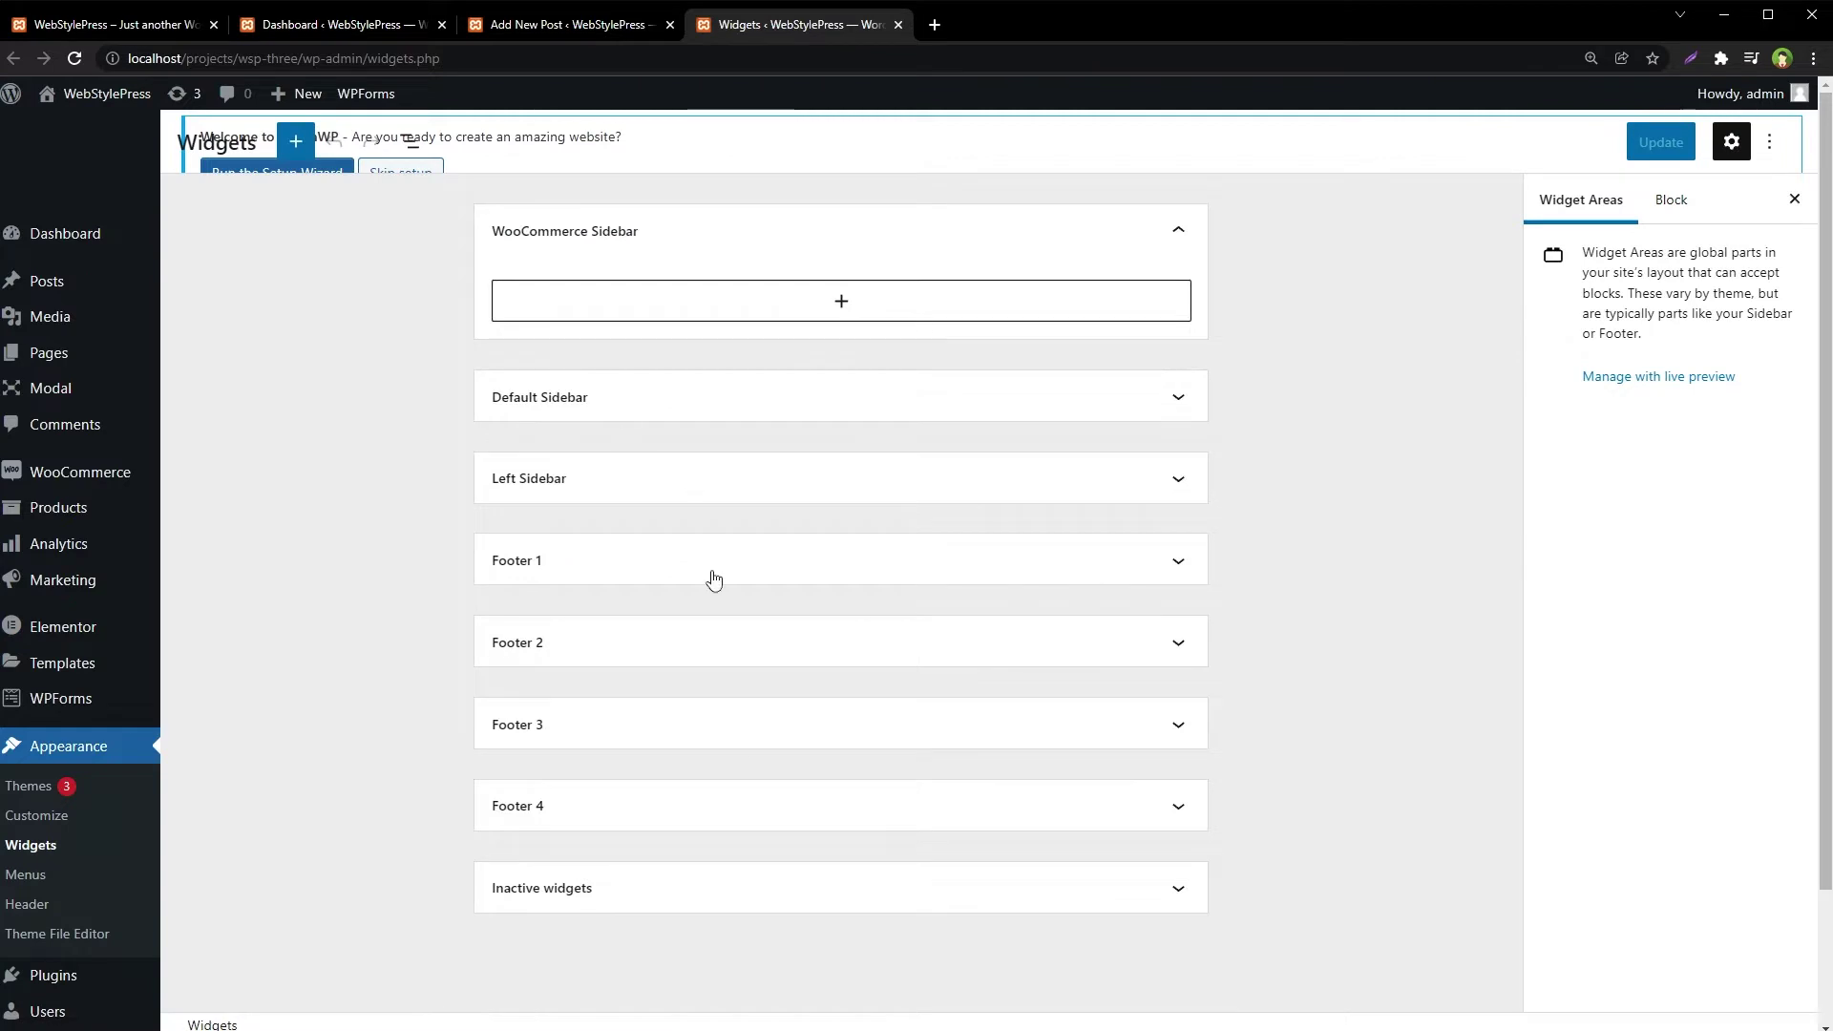
{"action": "left_click", "coordinate": [1178, 409]}
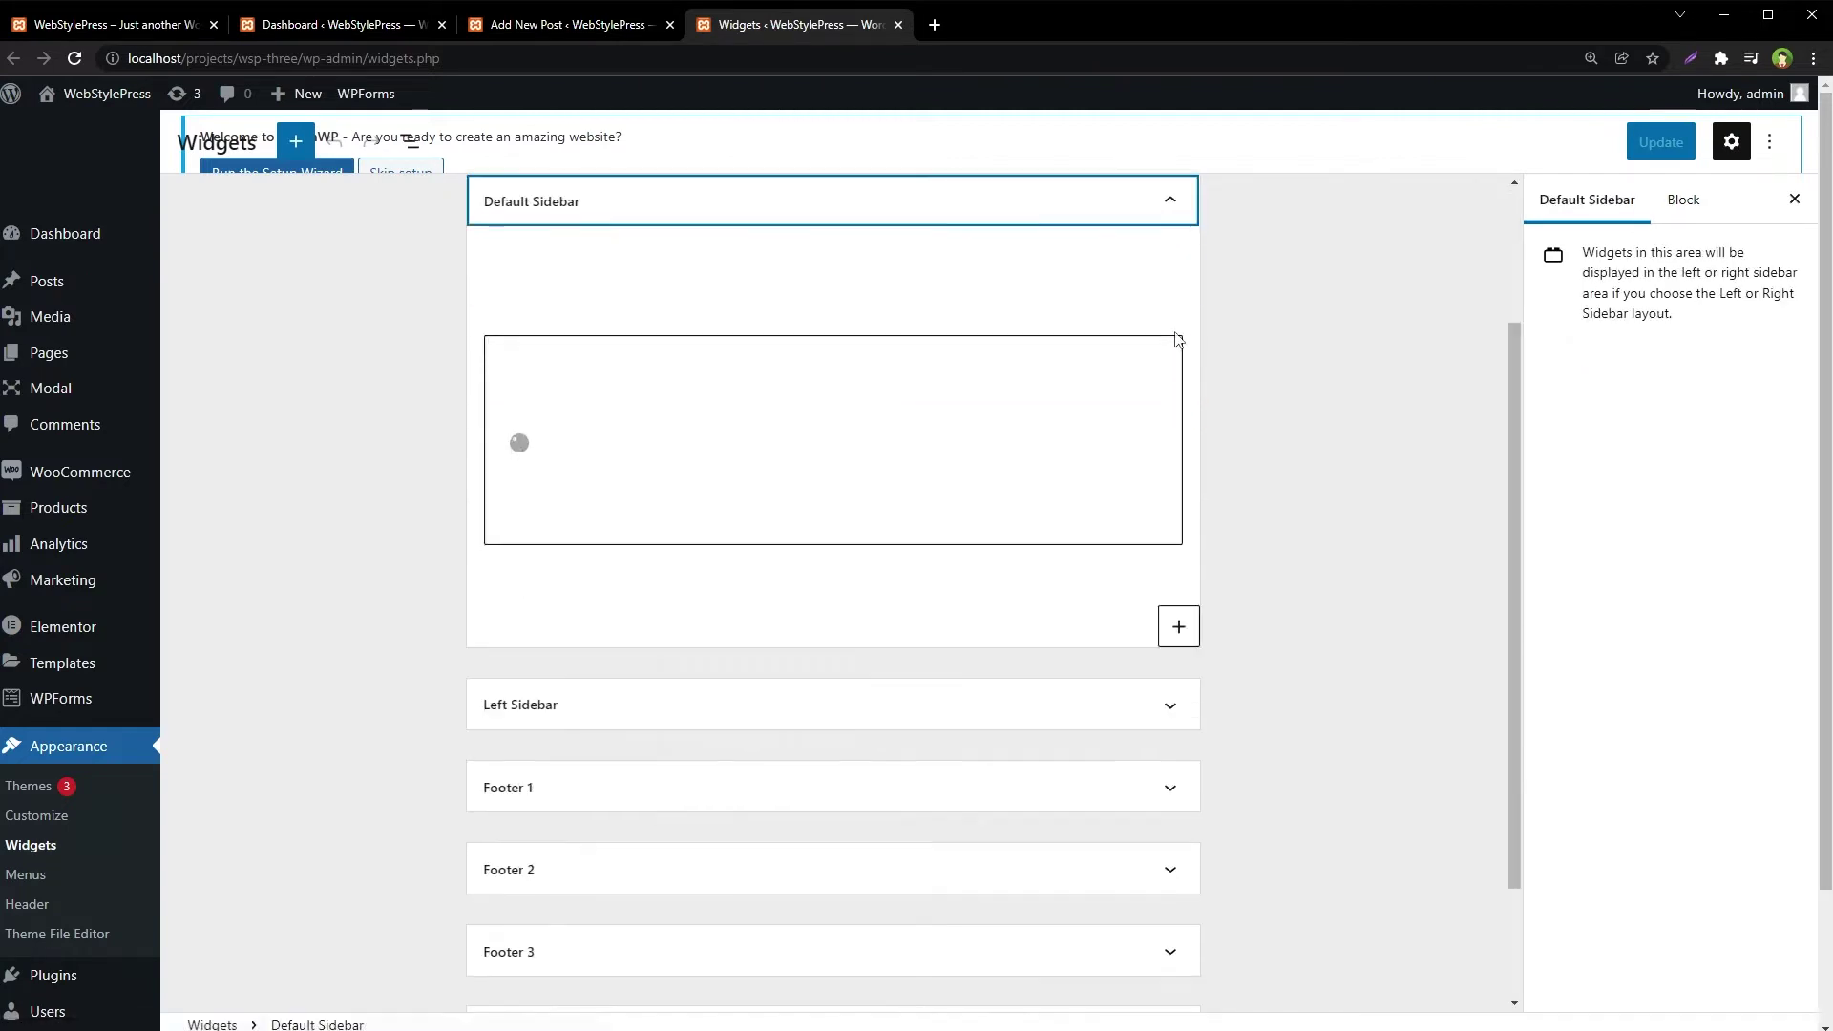
{"action": "left_click", "coordinate": [1165, 226]}
{"action": "left_click", "coordinate": [1171, 398]}
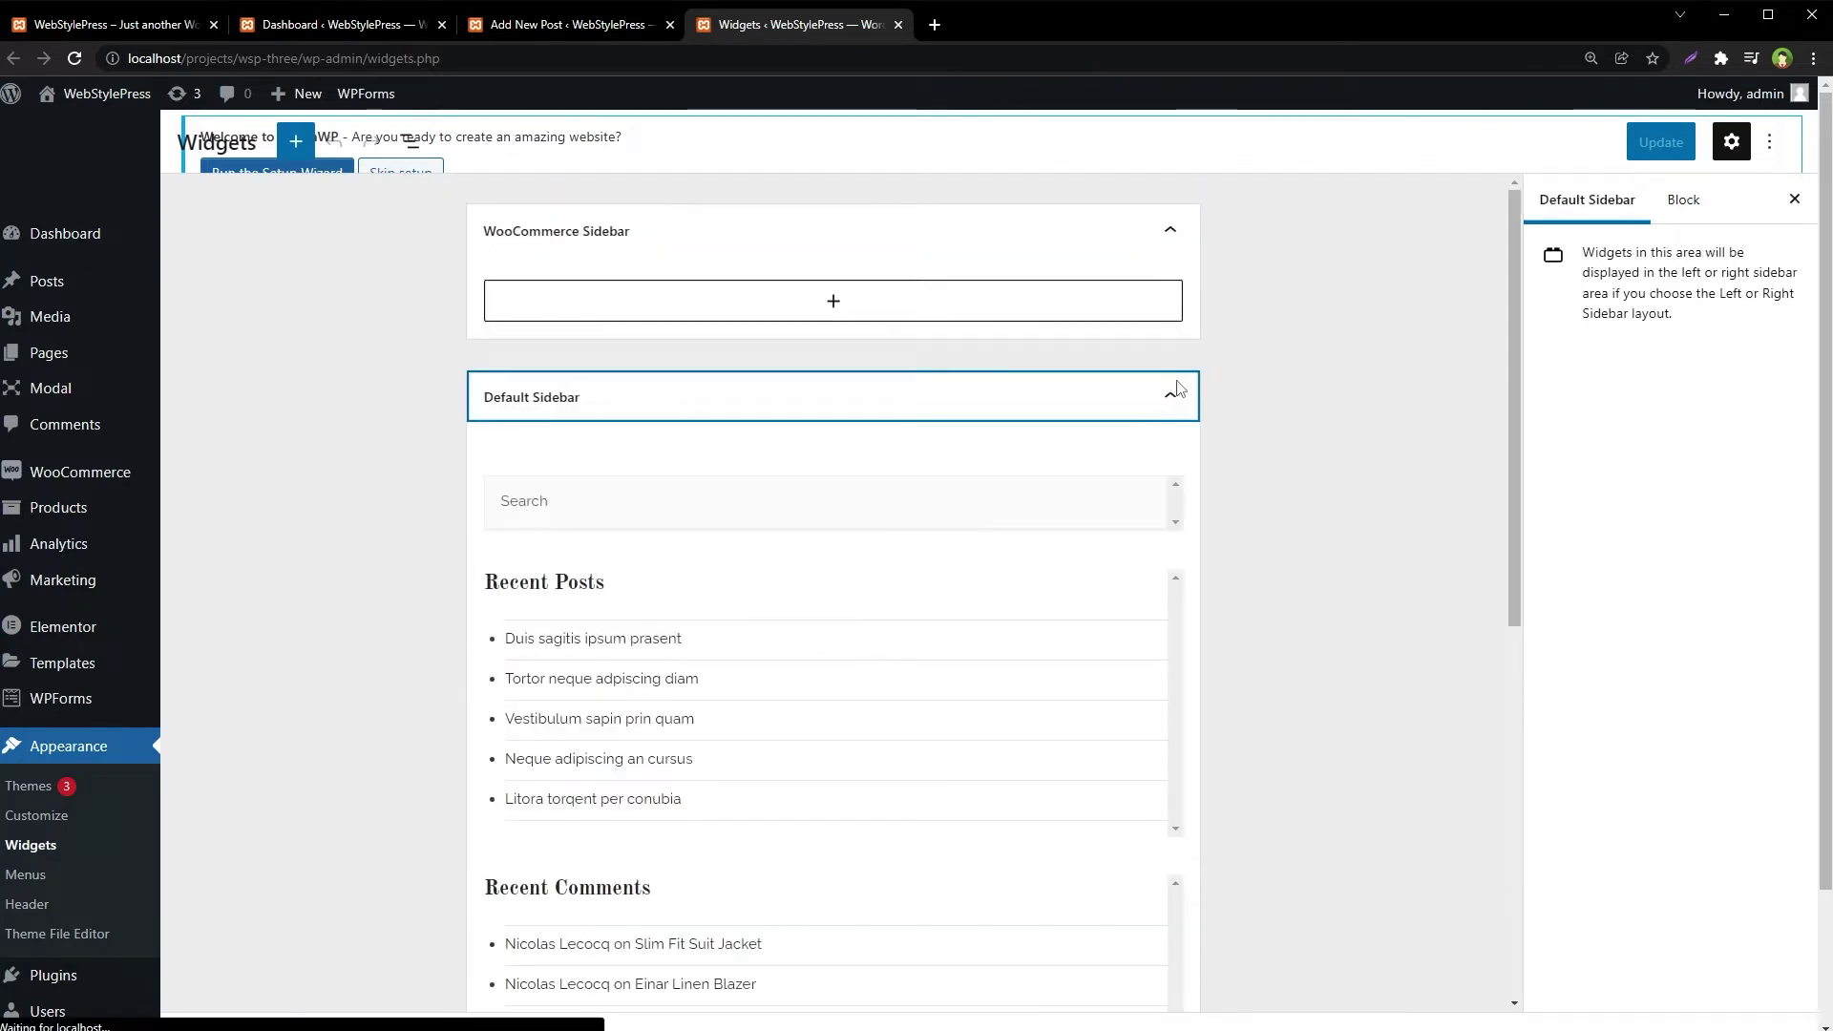
{"action": "left_click", "coordinate": [1168, 252]}
{"action": "left_click", "coordinate": [1168, 254]}
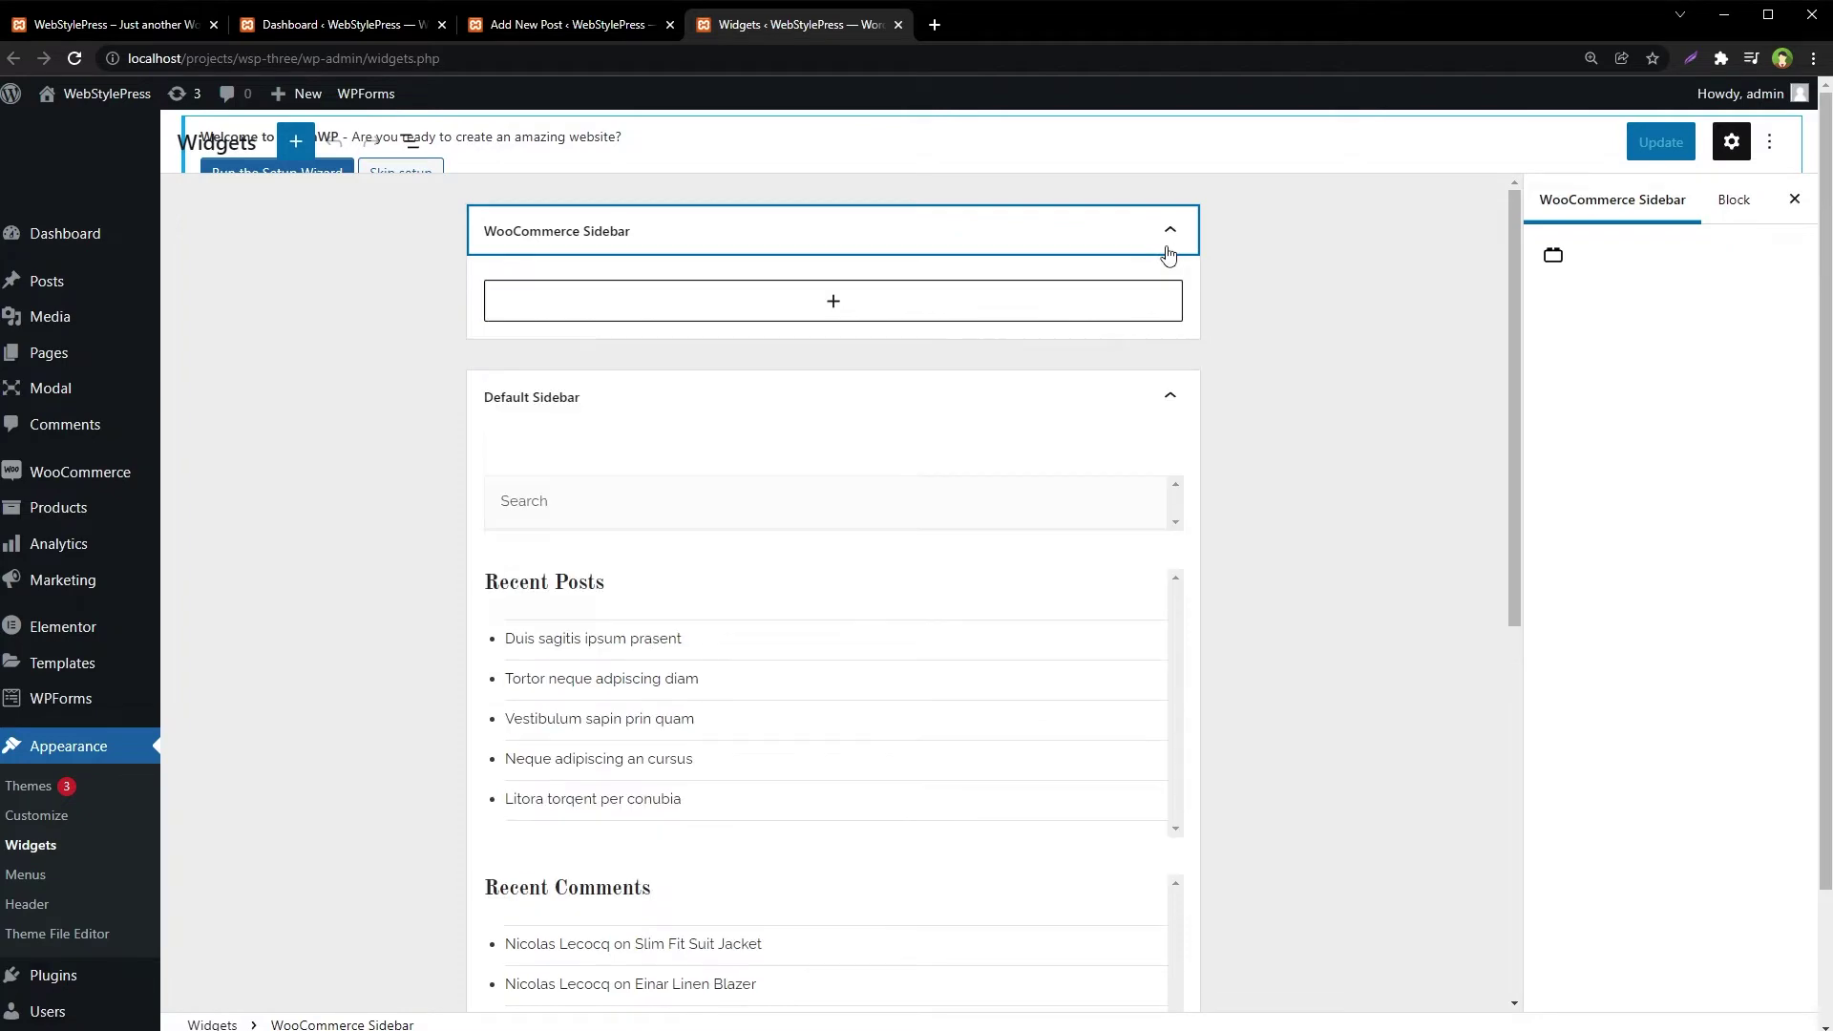
- From the Dashboard, open the Add Plugins page in a new browser tab placed after the Widgets tab
{"action": "left_click", "coordinate": [386, 37]}
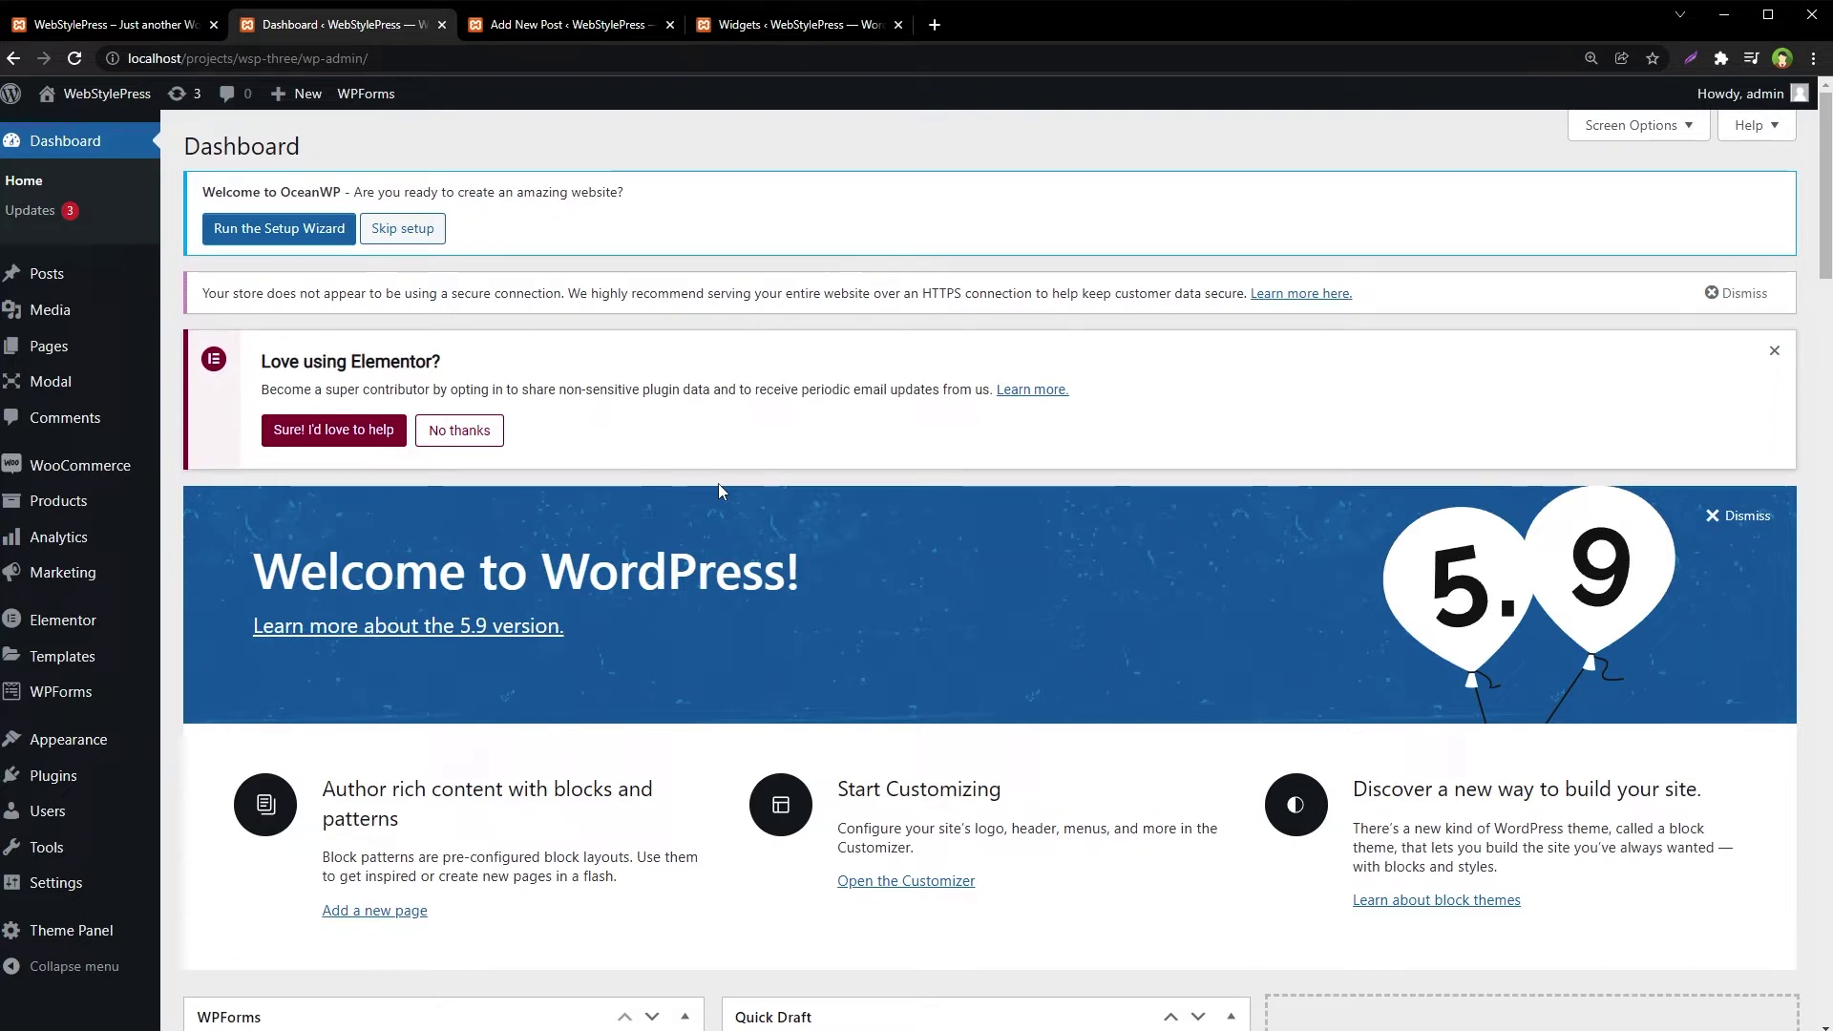
{"action": "mouse_move", "coordinate": [84, 793]}
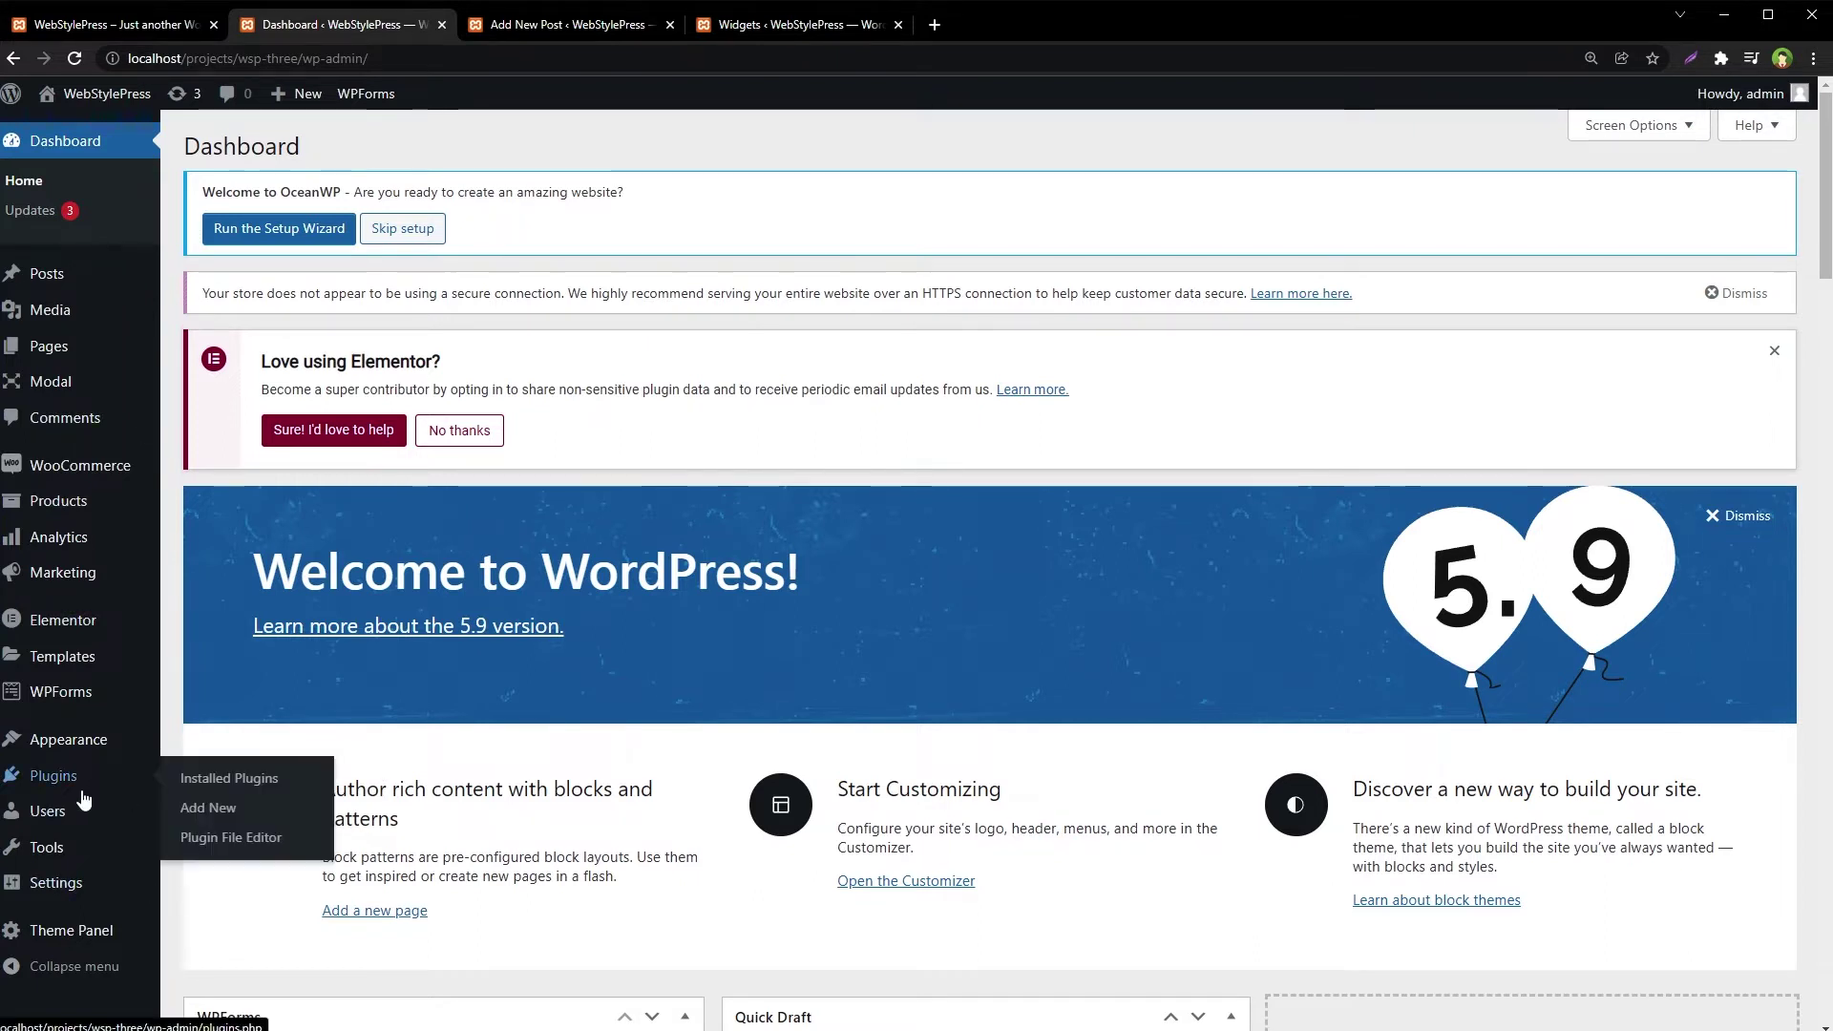
{"action": "middle_click", "coordinate": [226, 808]}
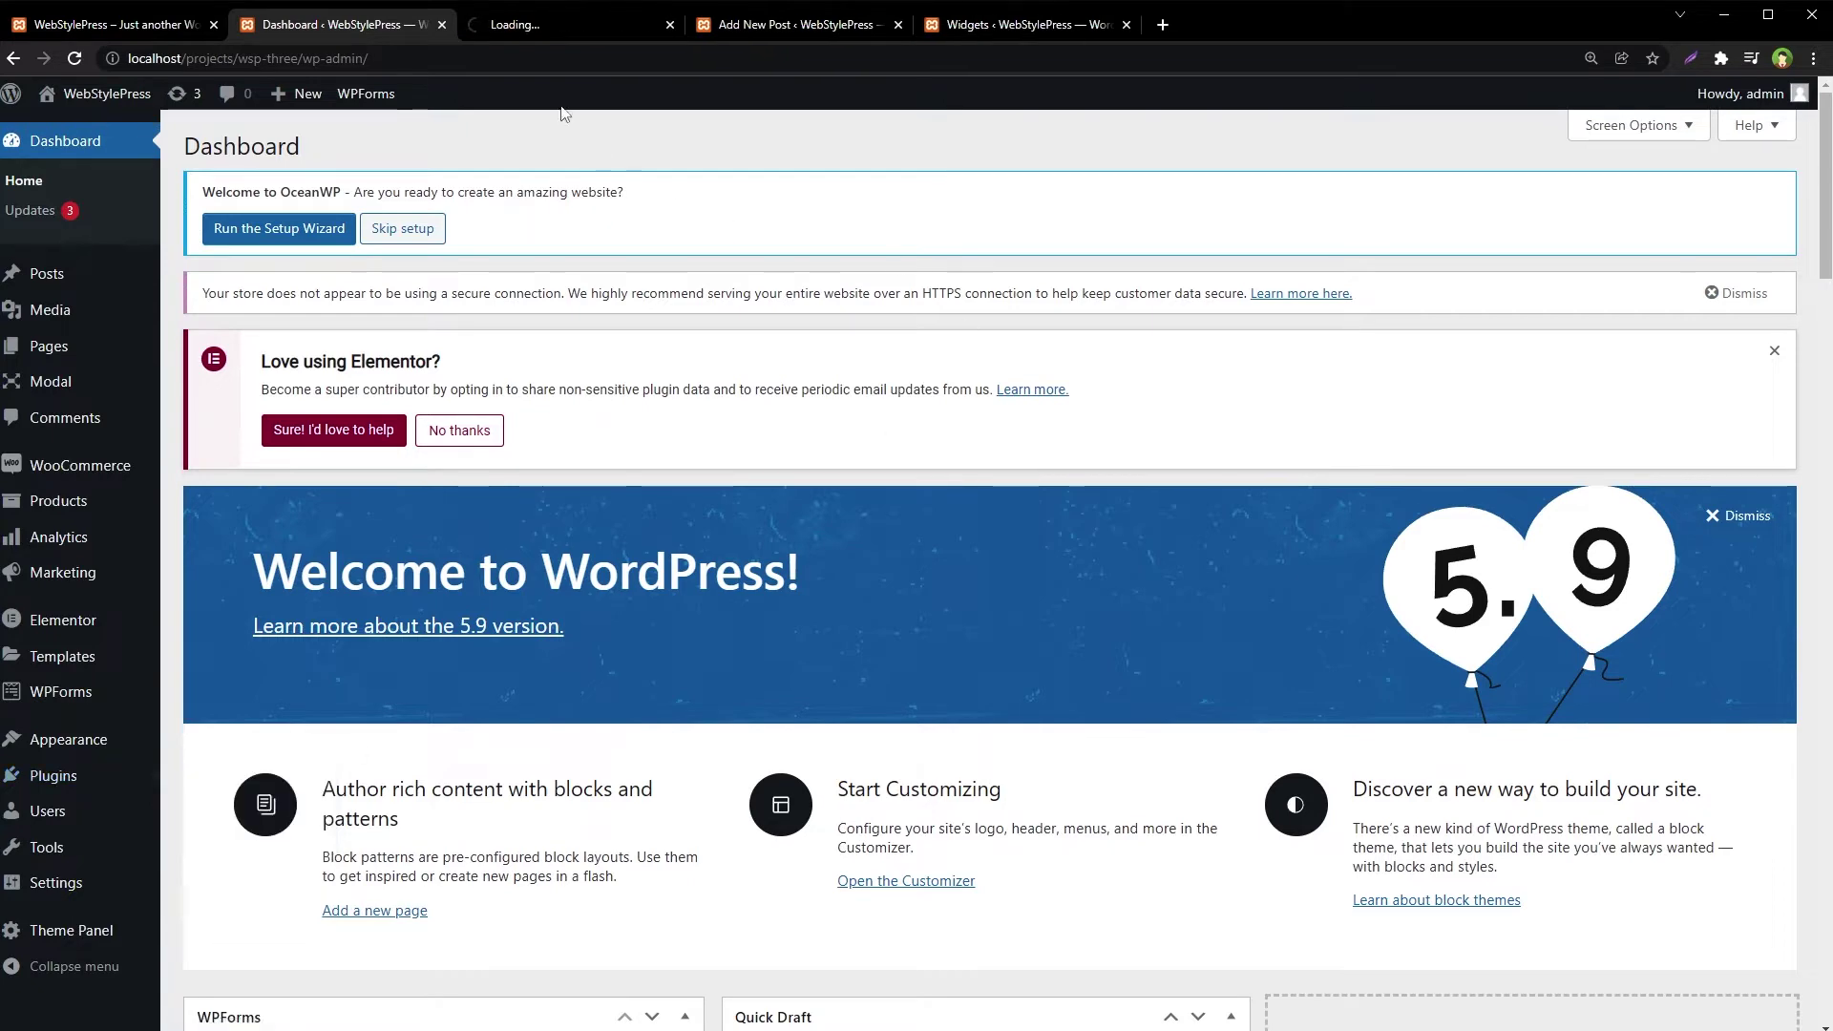
{"action": "left_click_drag", "start_coordinate": [569, 27], "coordinate": [1050, 23]}
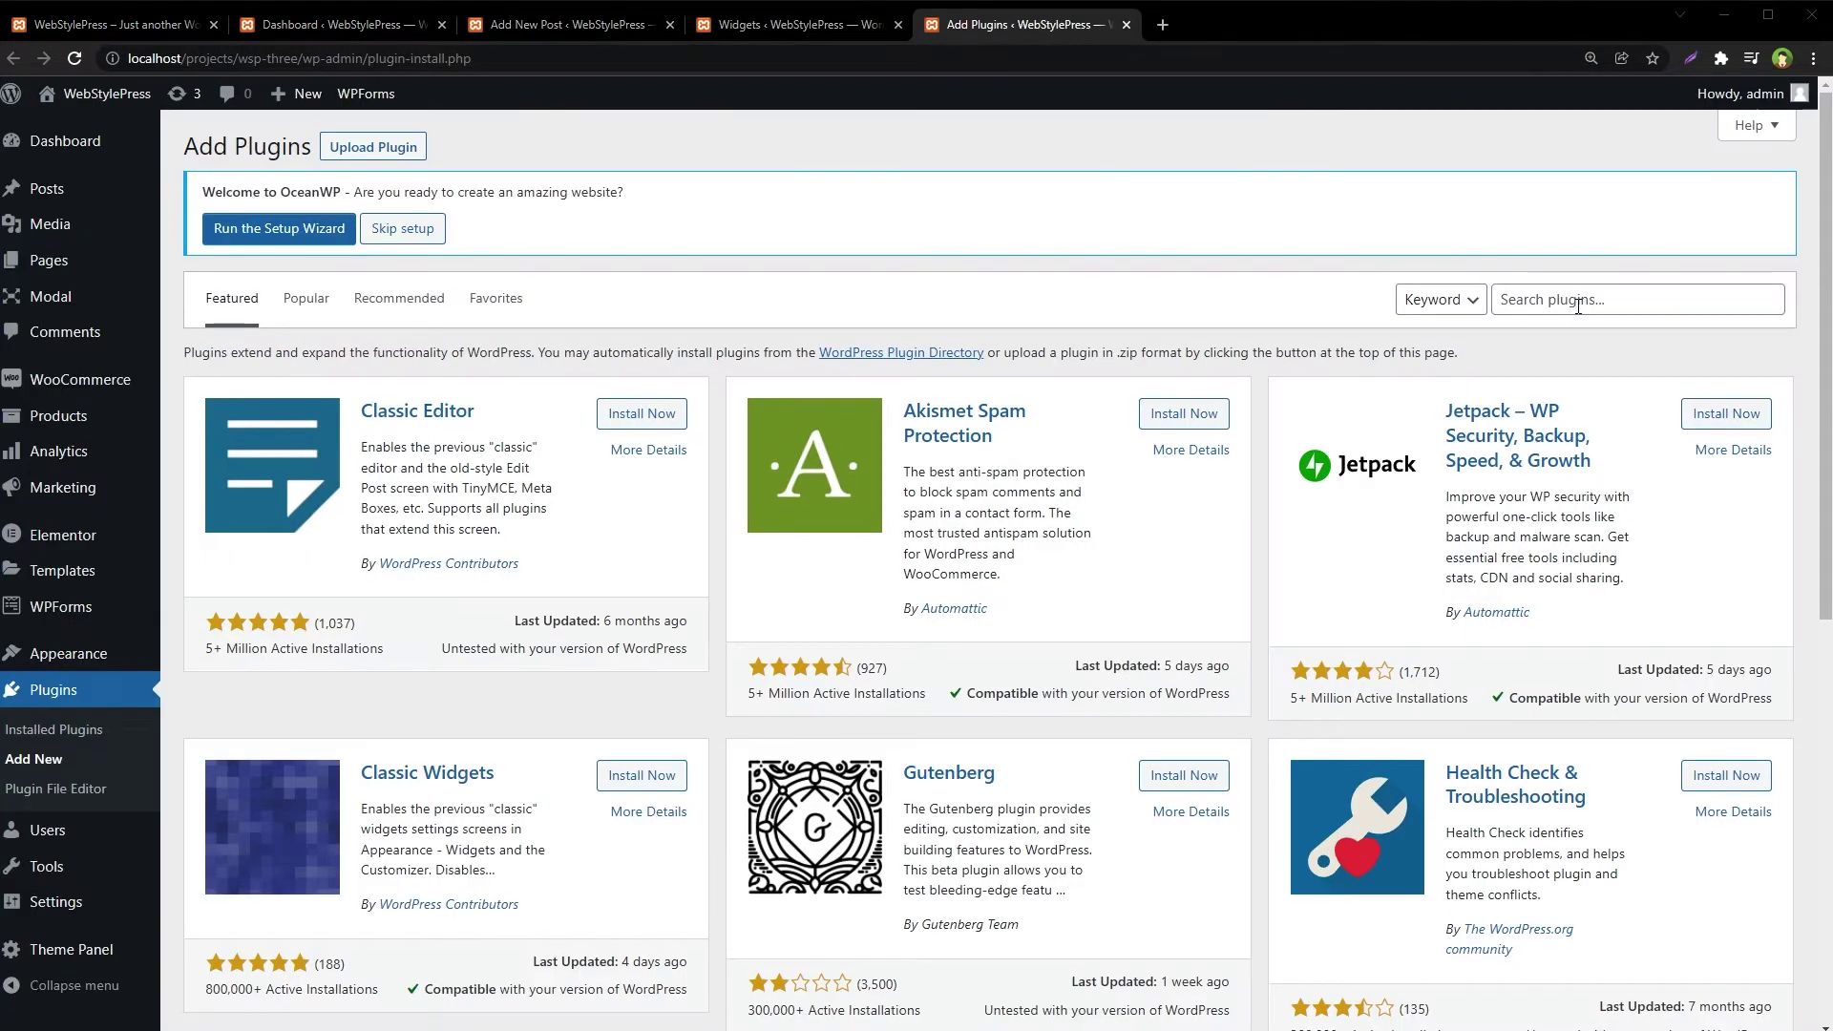
- Search the plugin directory for "disable gutenberg" and install the Disable Gutenberg plugin with 600,000+ active installations
{"action": "left_click", "coordinate": [1578, 300]}
{"action": "type", "text": "disable gutenberg"}
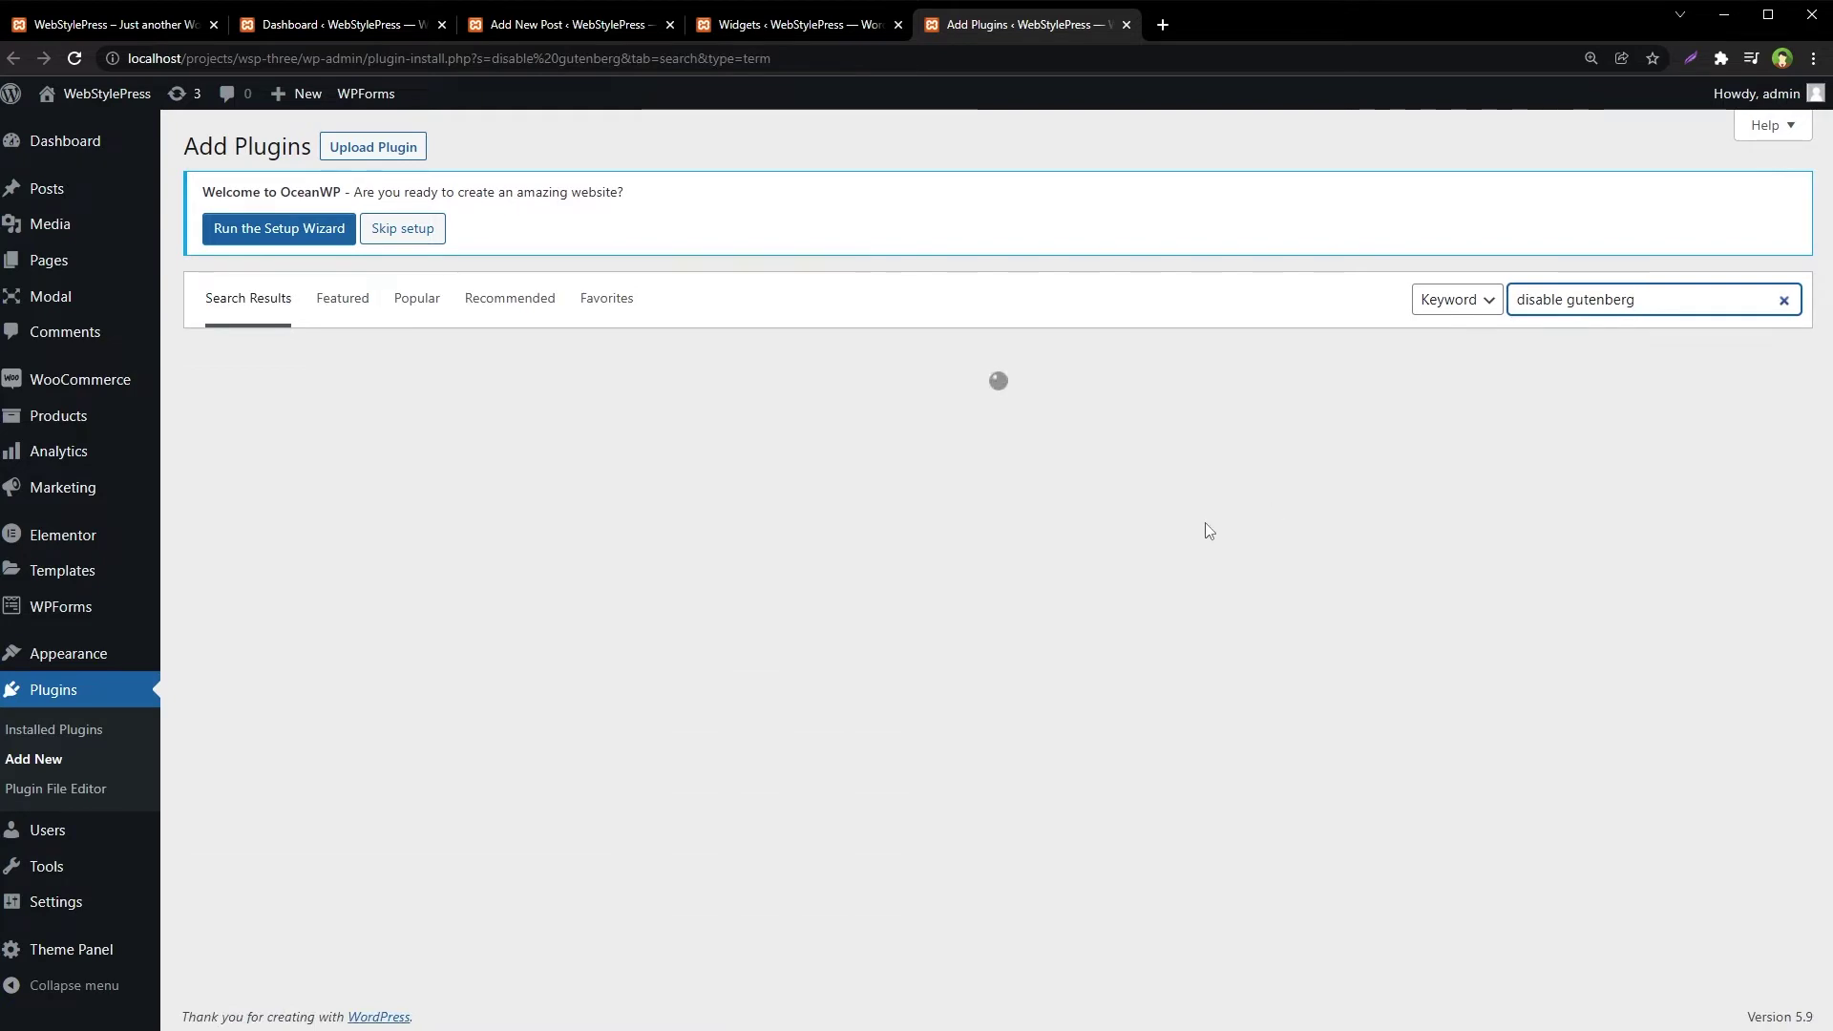
{"action": "left_click", "coordinate": [631, 419]}
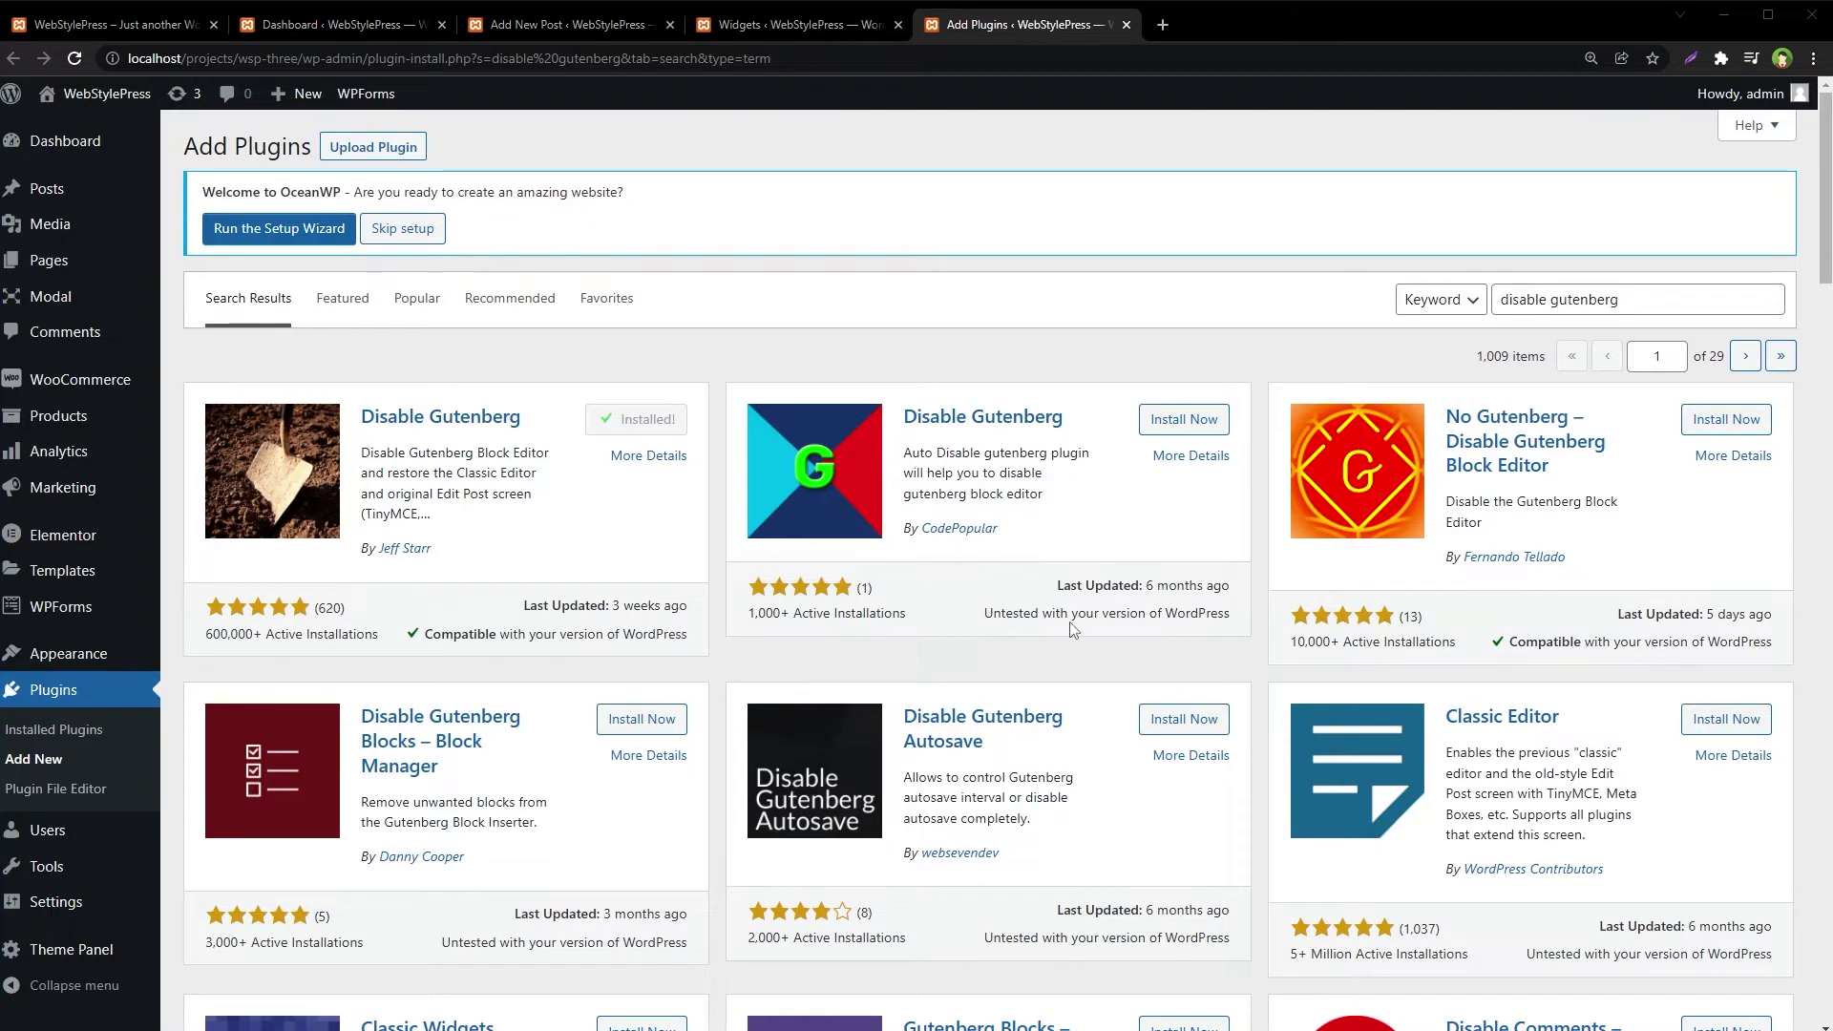
- Search the plugin directory for "Disable Notifications", then install and activate the Disable Admin Notices Individually plugin
{"action": "left_click_drag", "start_coordinate": [1653, 303], "coordinate": [1407, 310]}
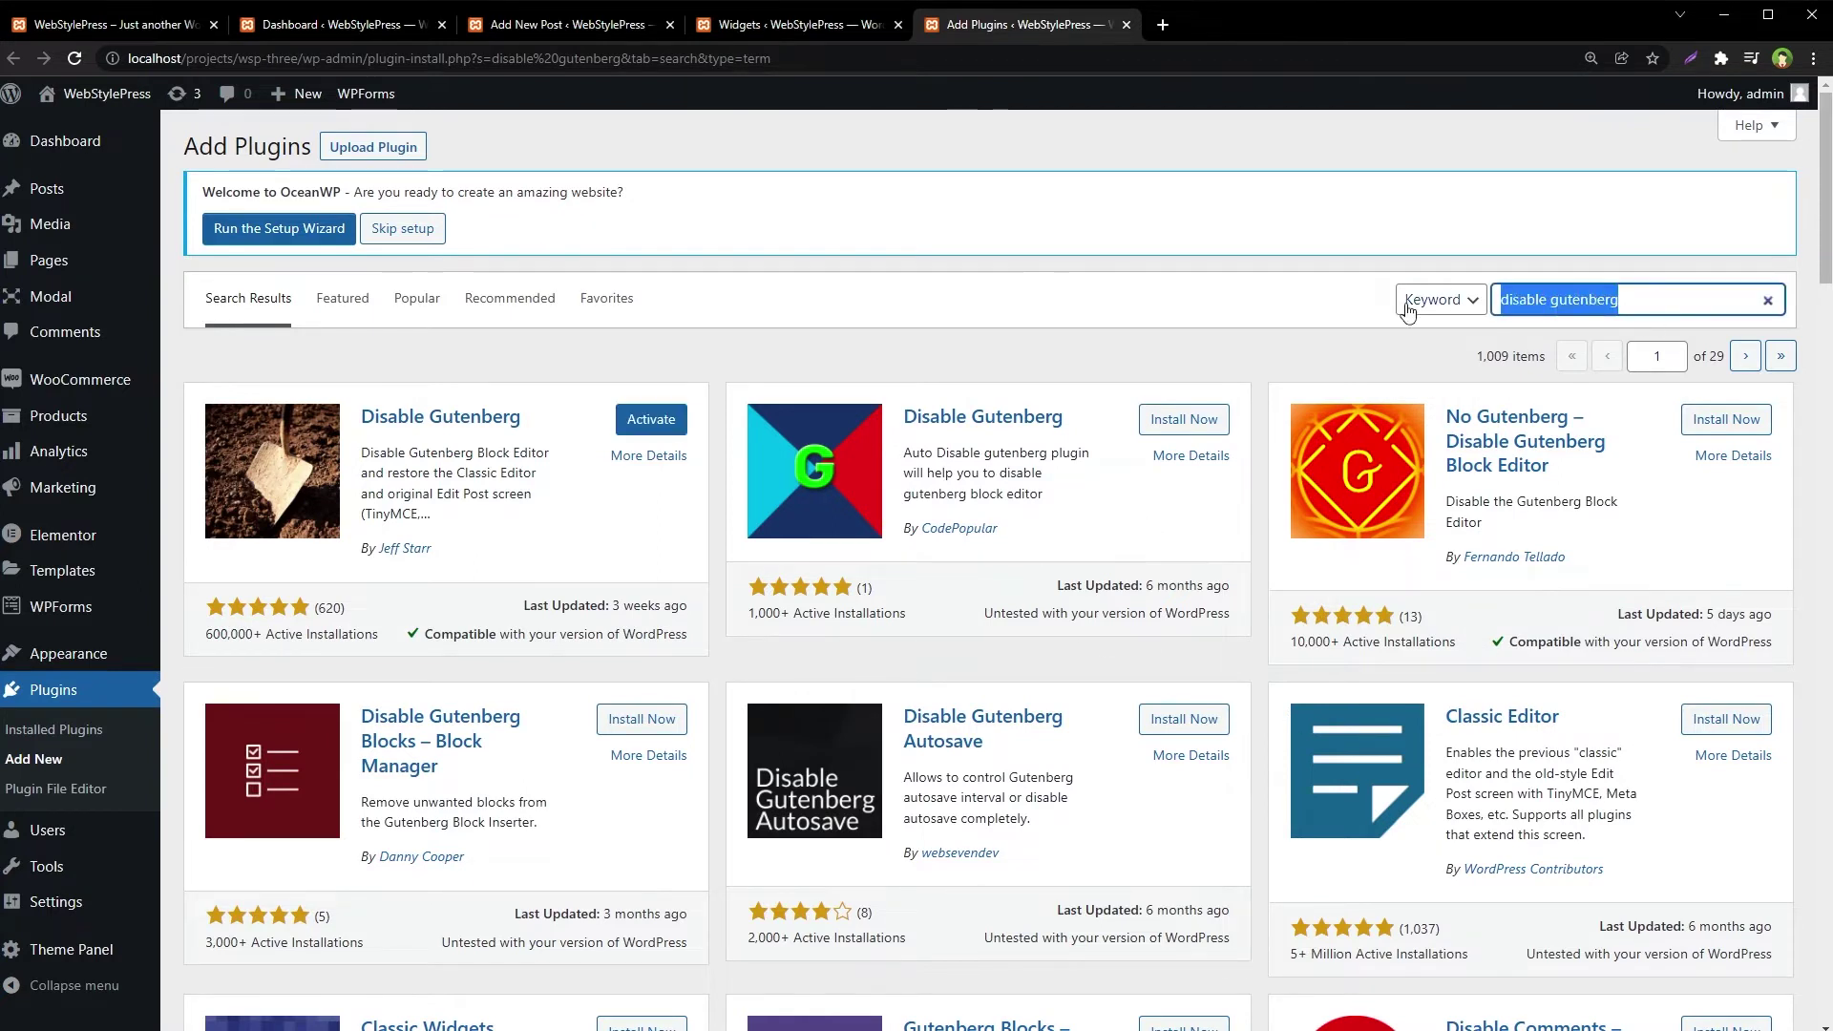
{"action": "type", "text": "Disable Notifications"}
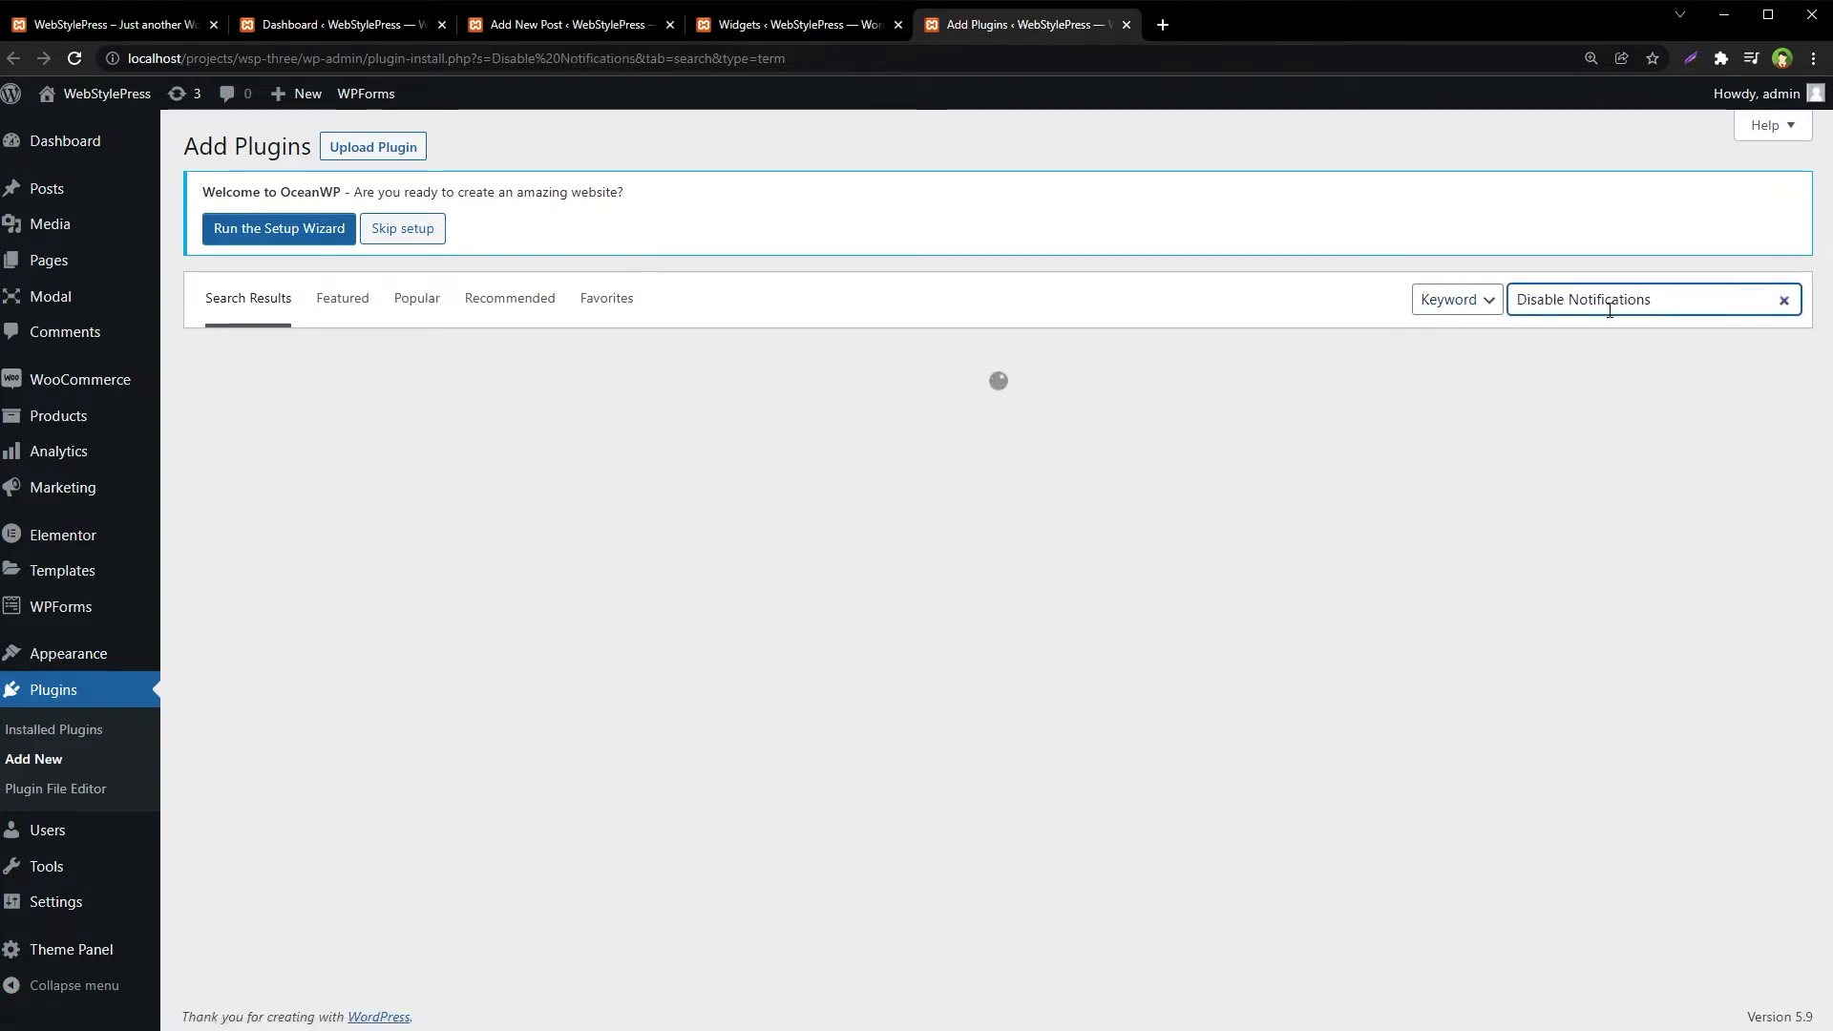
{"action": "scroll", "coordinate": [1424, 630], "scroll_direction": "down", "scroll_amount": 6}
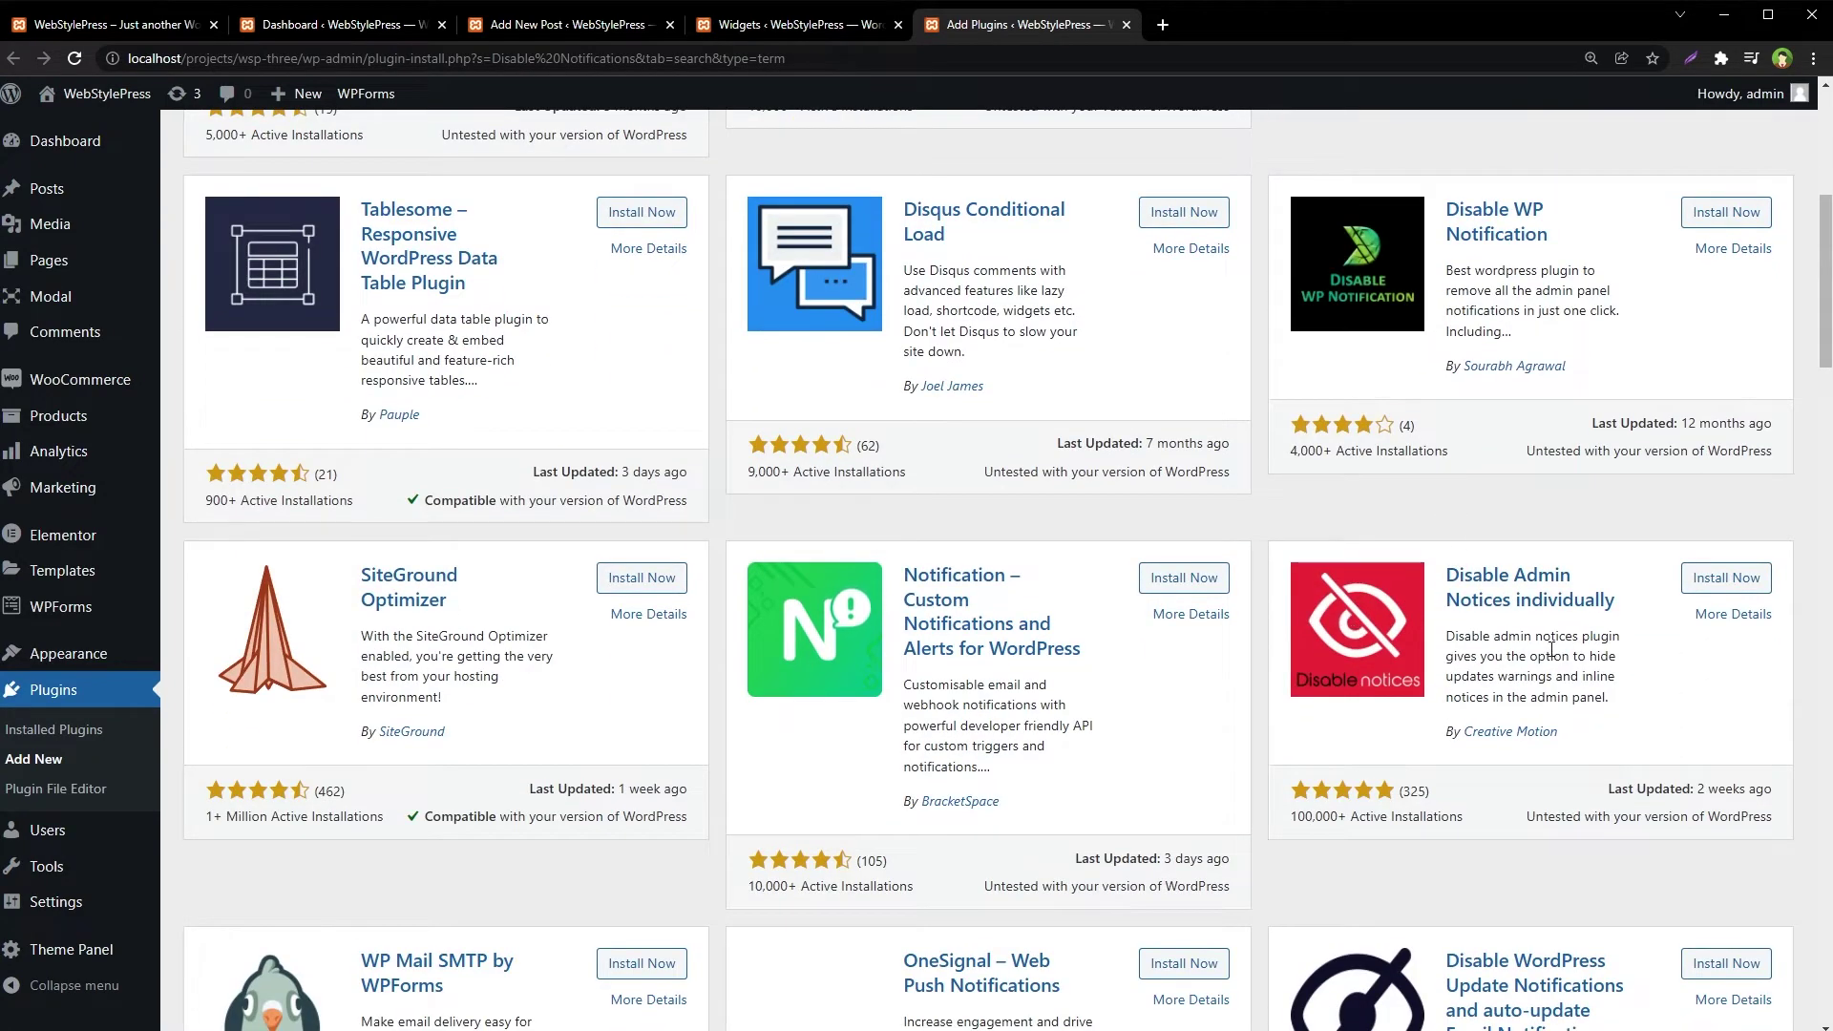
{"action": "left_click", "coordinate": [1716, 578]}
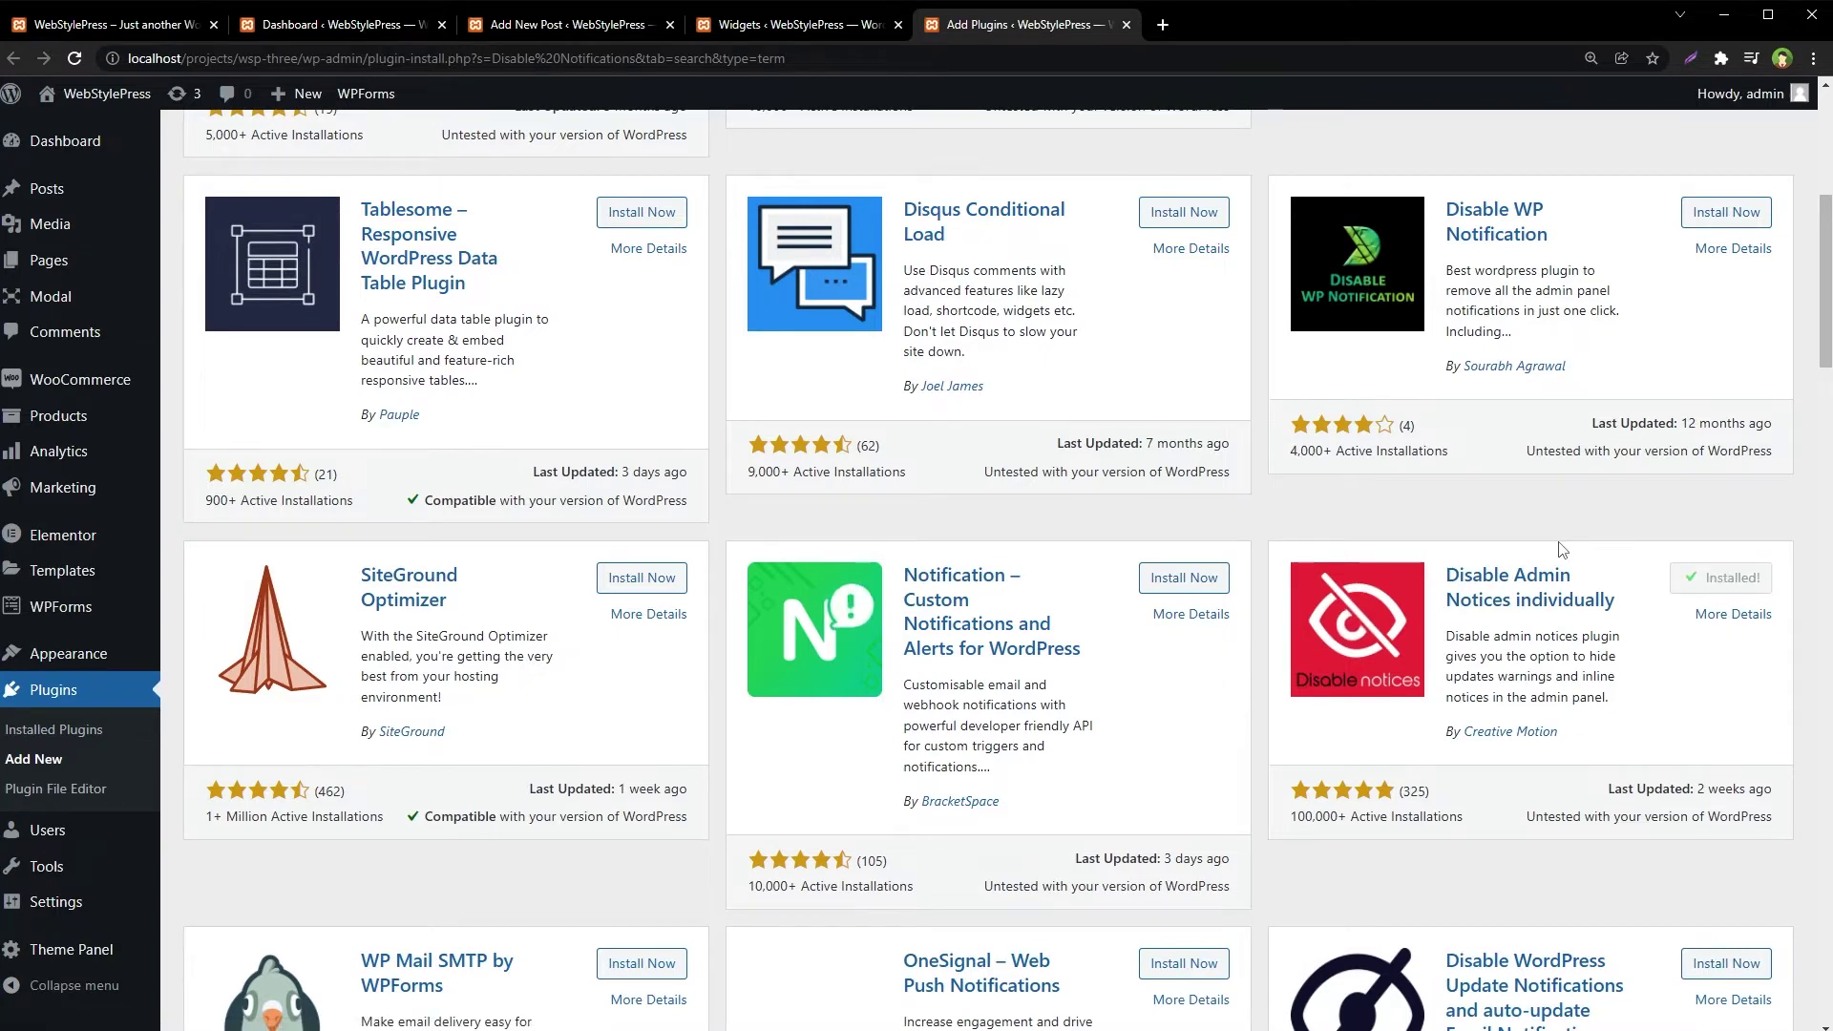
{"action": "left_click", "coordinate": [1730, 582]}
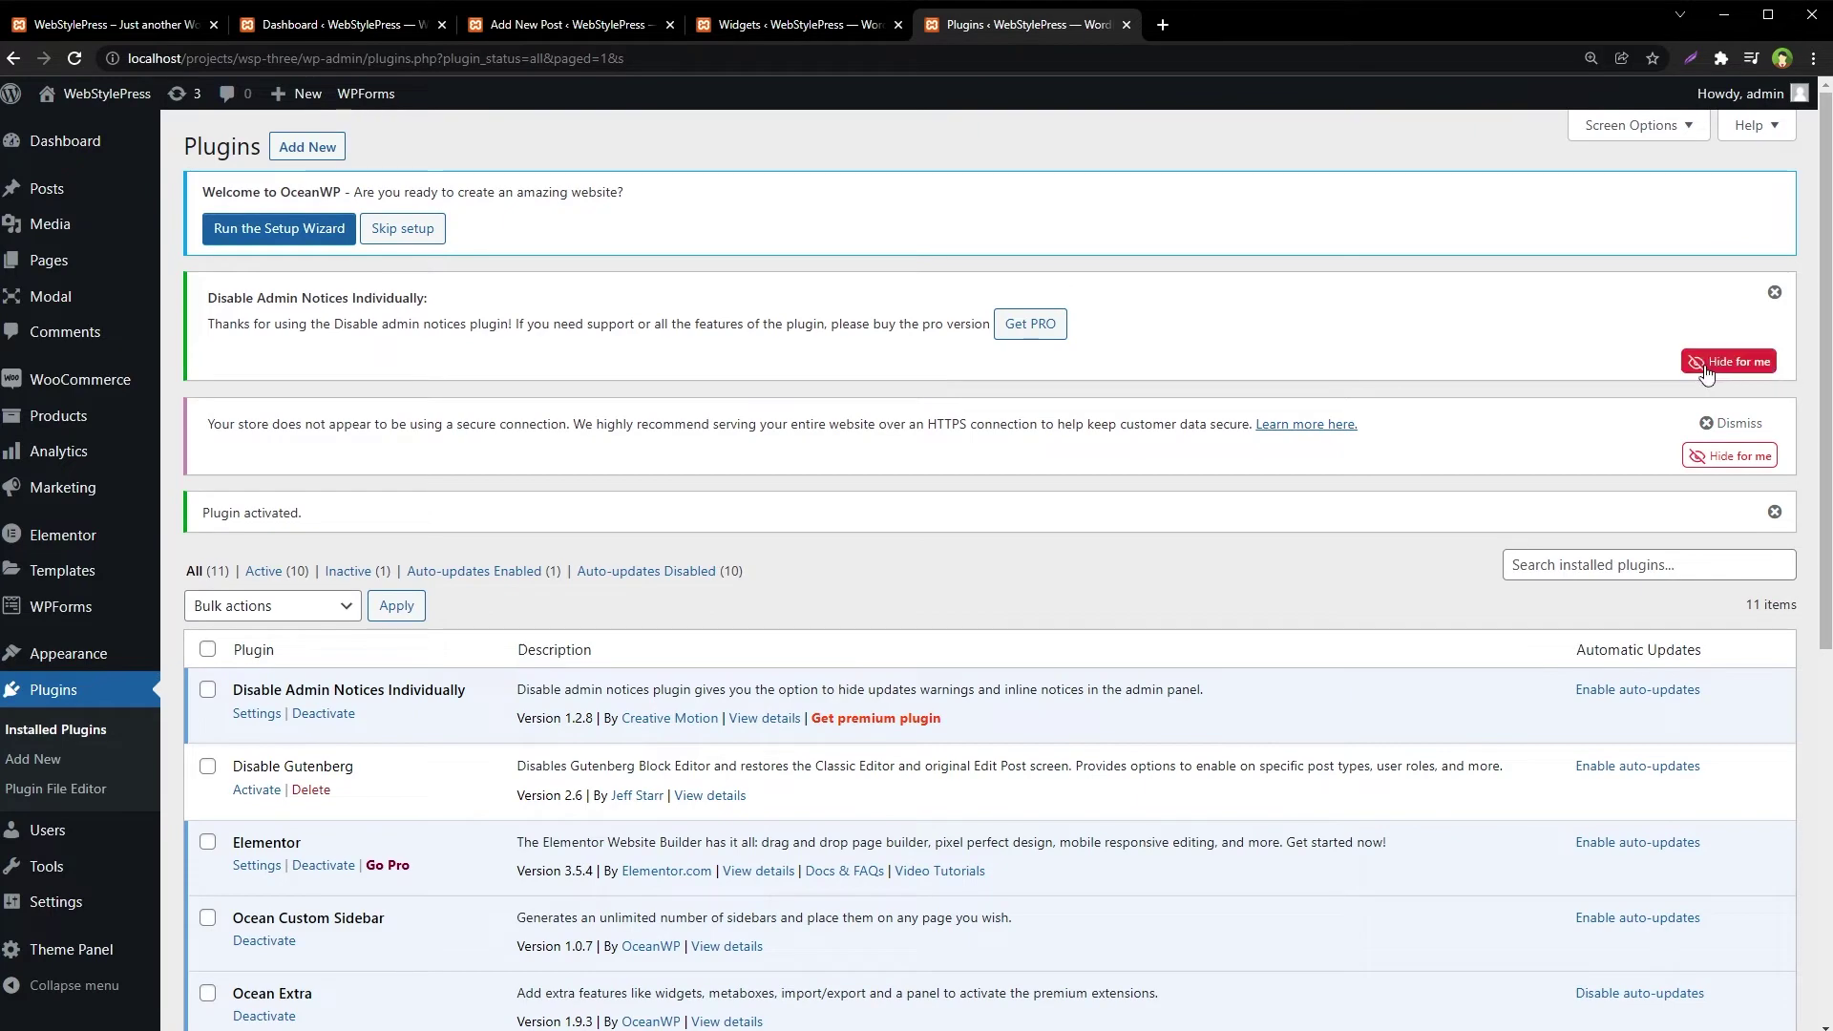
- Enlarge the admin pages and reload the Dashboard so the activated notices plugin applies to it
{"action": "key", "text": "ctrl+plus"}
{"action": "key", "text": "ctrl+plus"}
{"action": "key", "text": "ctrl+plus"}
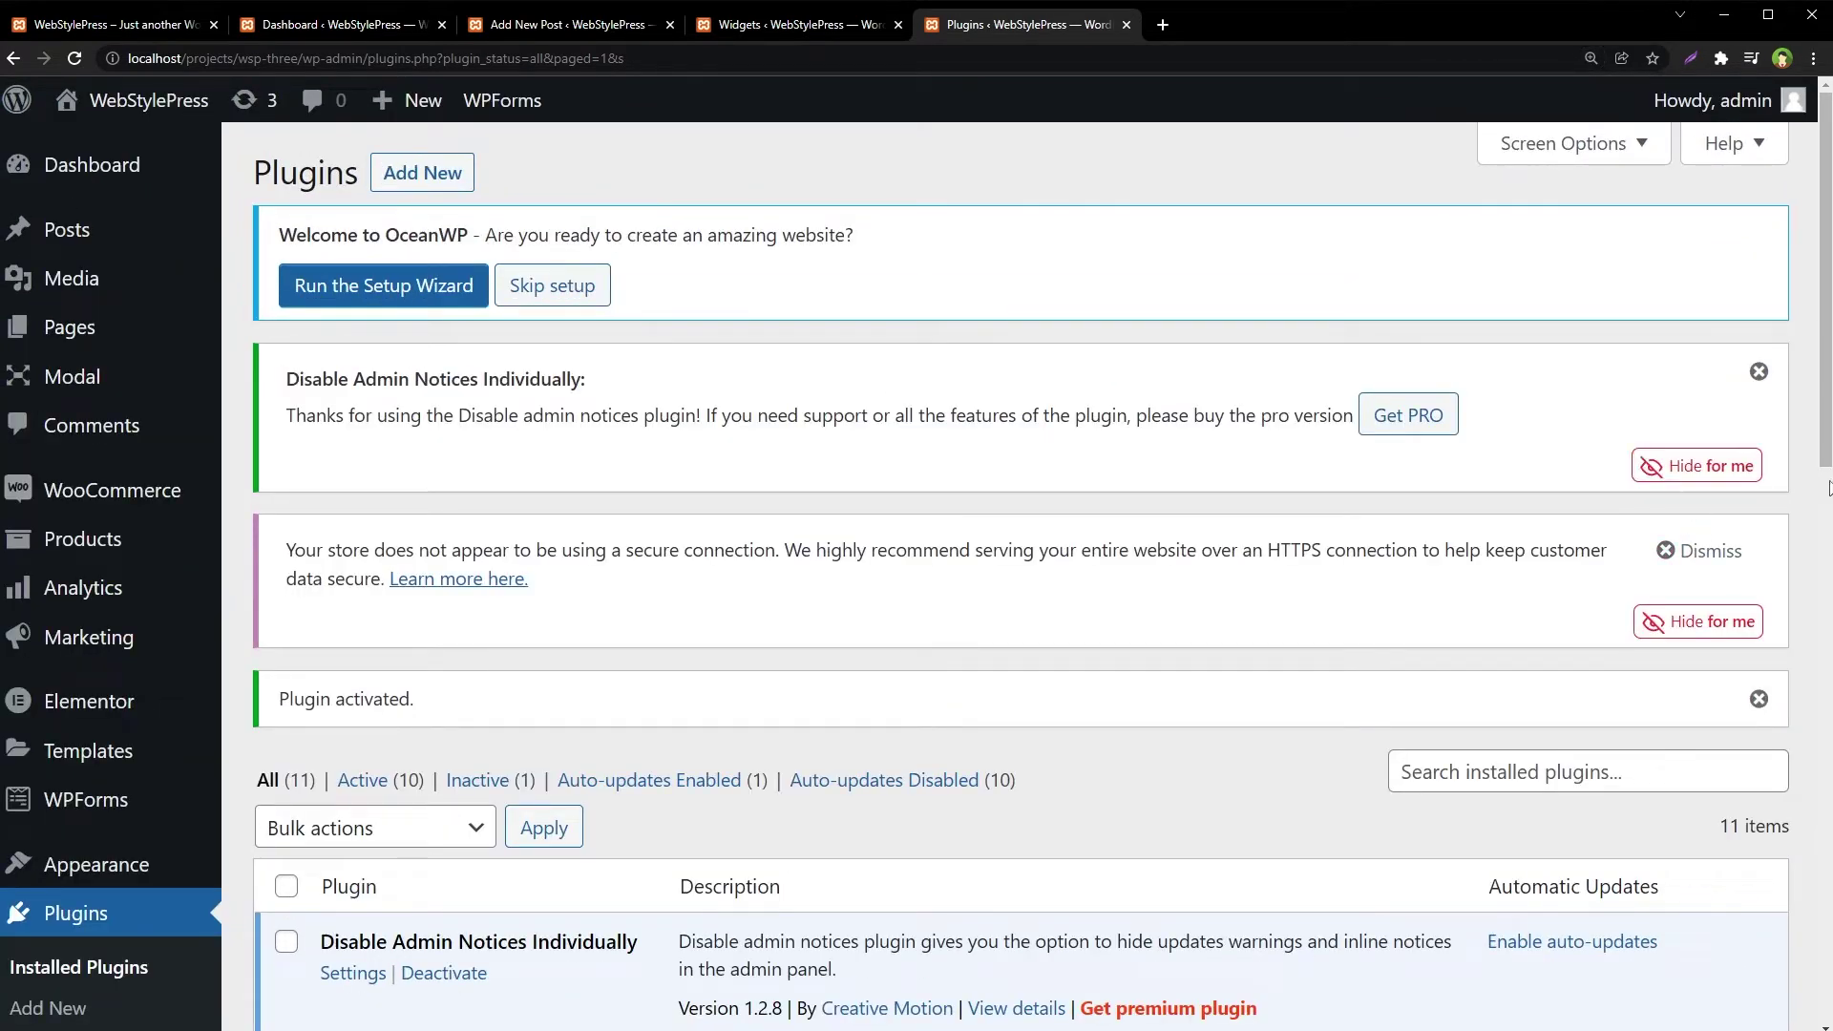
{"action": "left_click", "coordinate": [726, 28]}
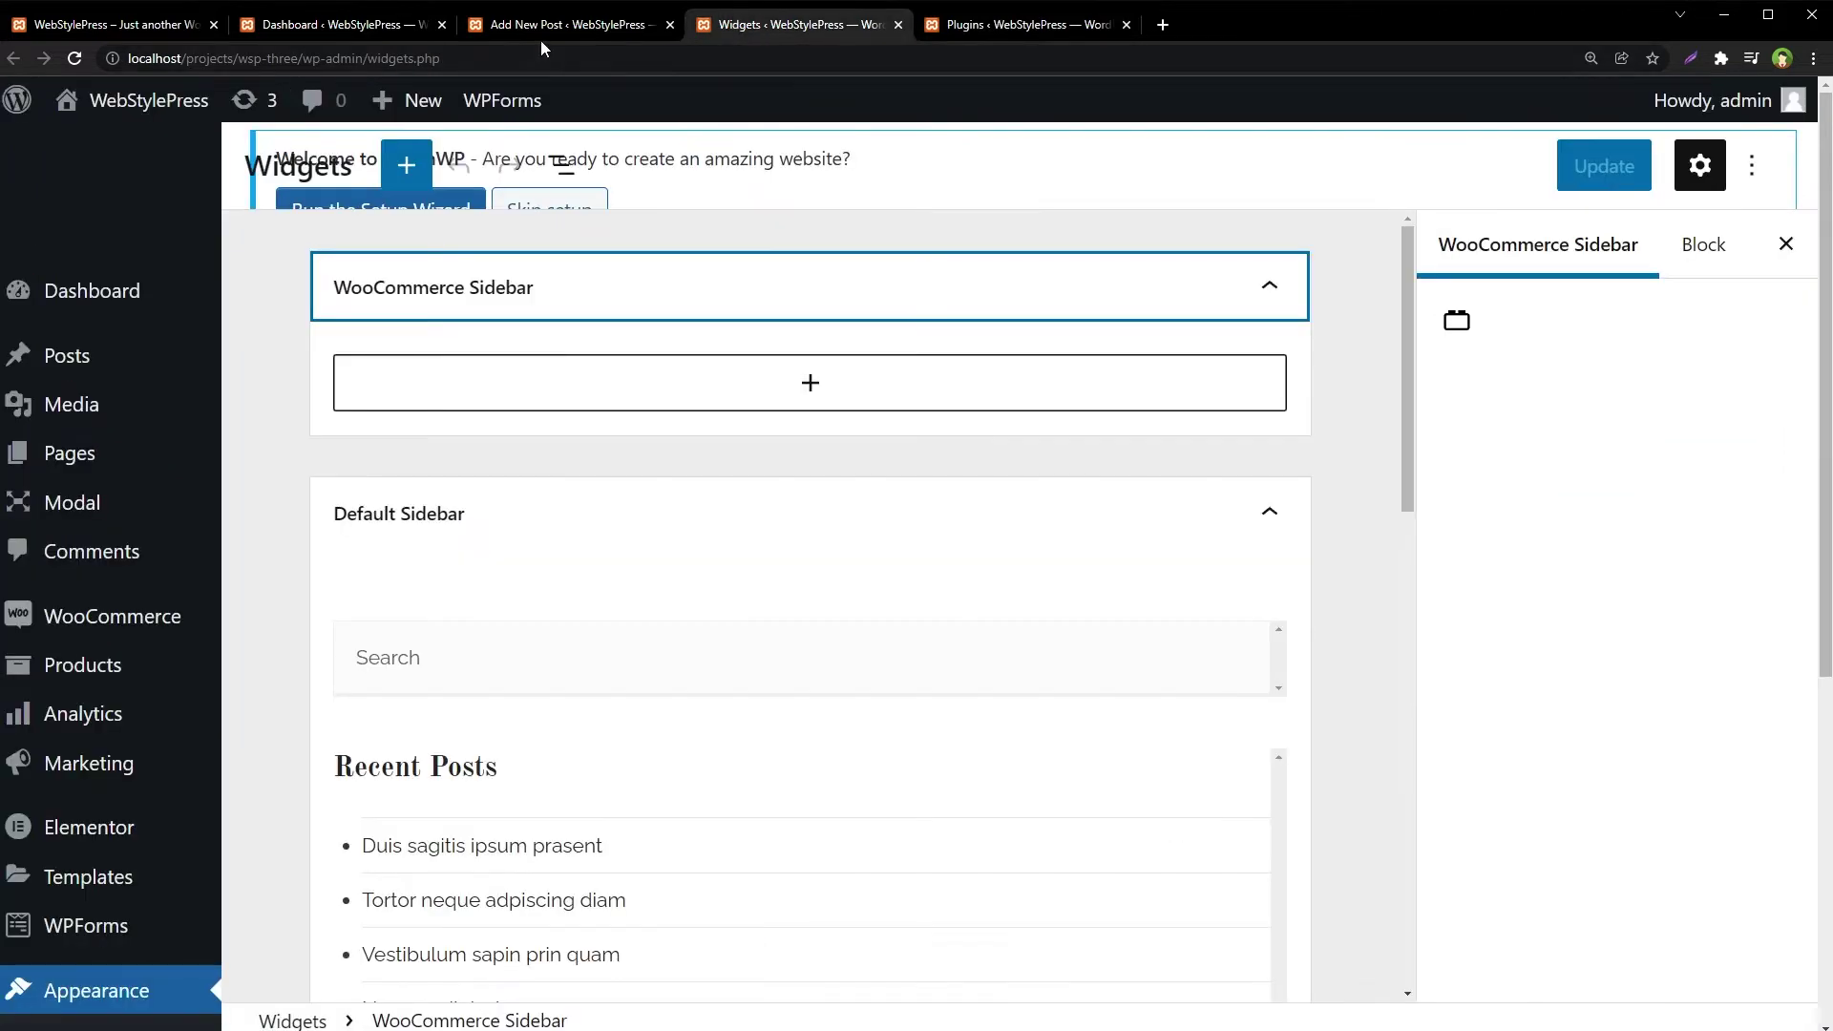
{"action": "left_click", "coordinate": [422, 26]}
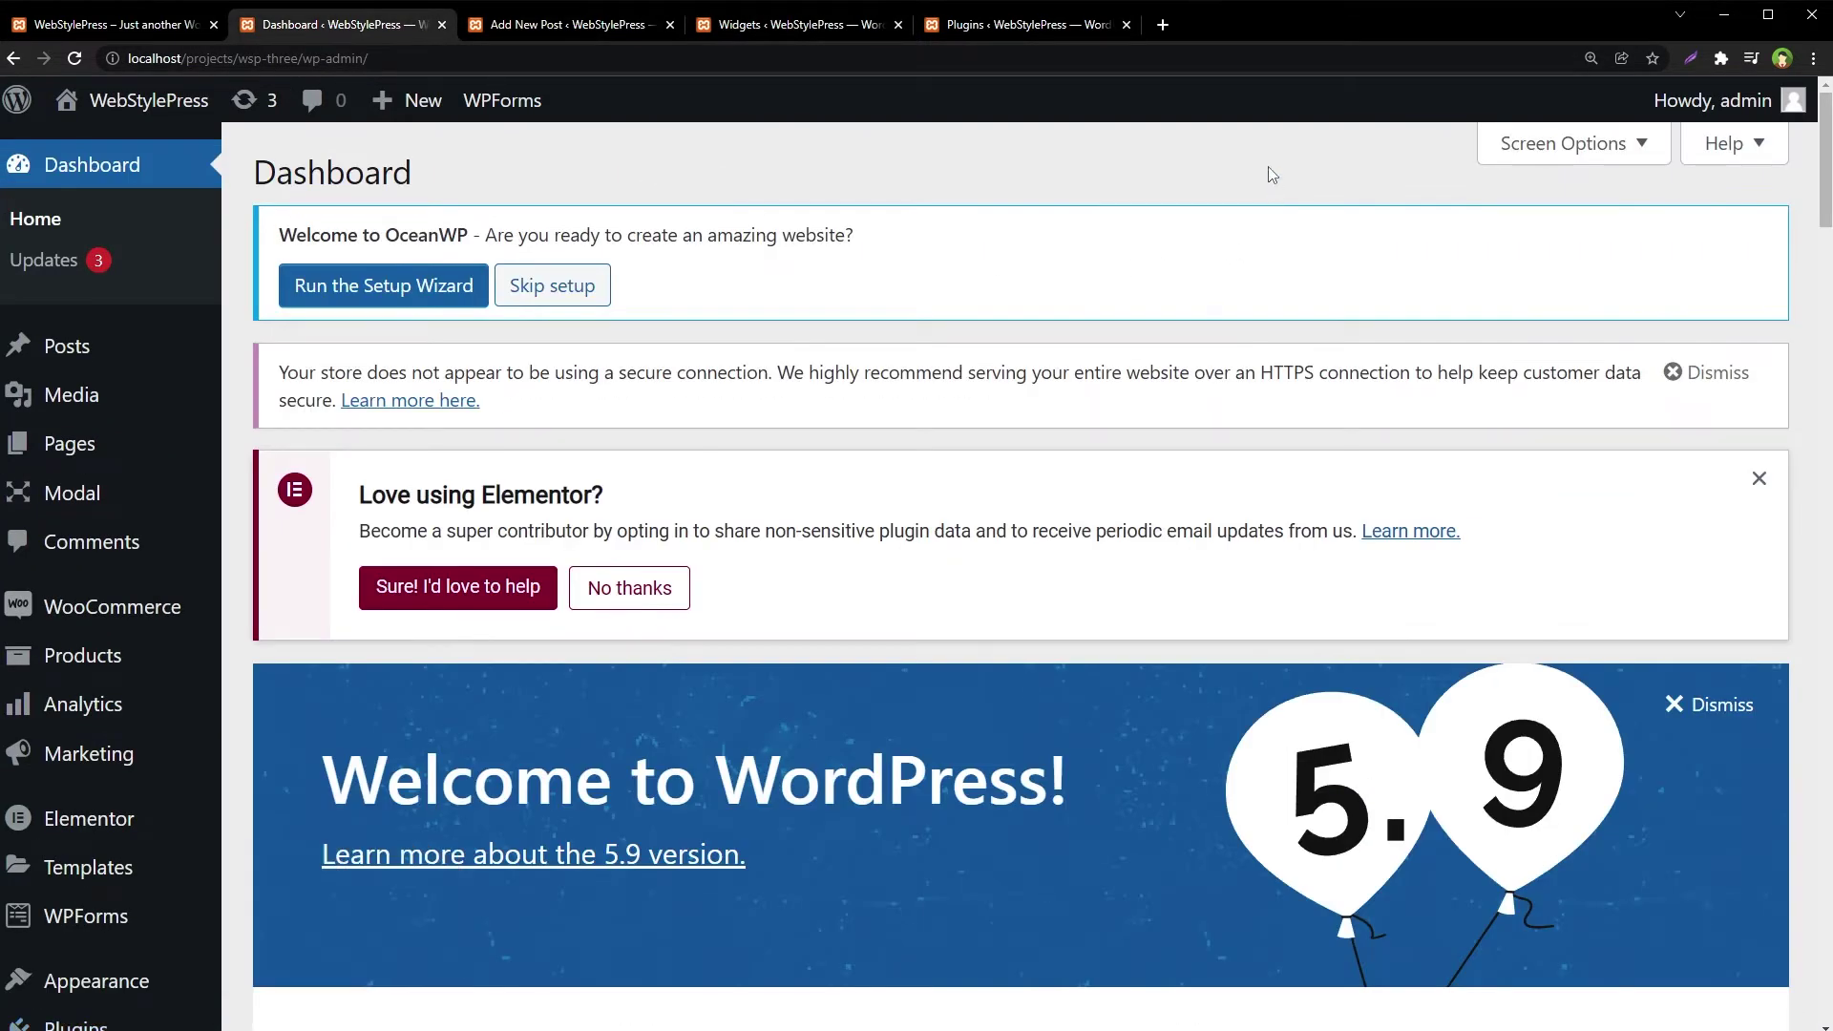
{"action": "key", "text": "F5"}
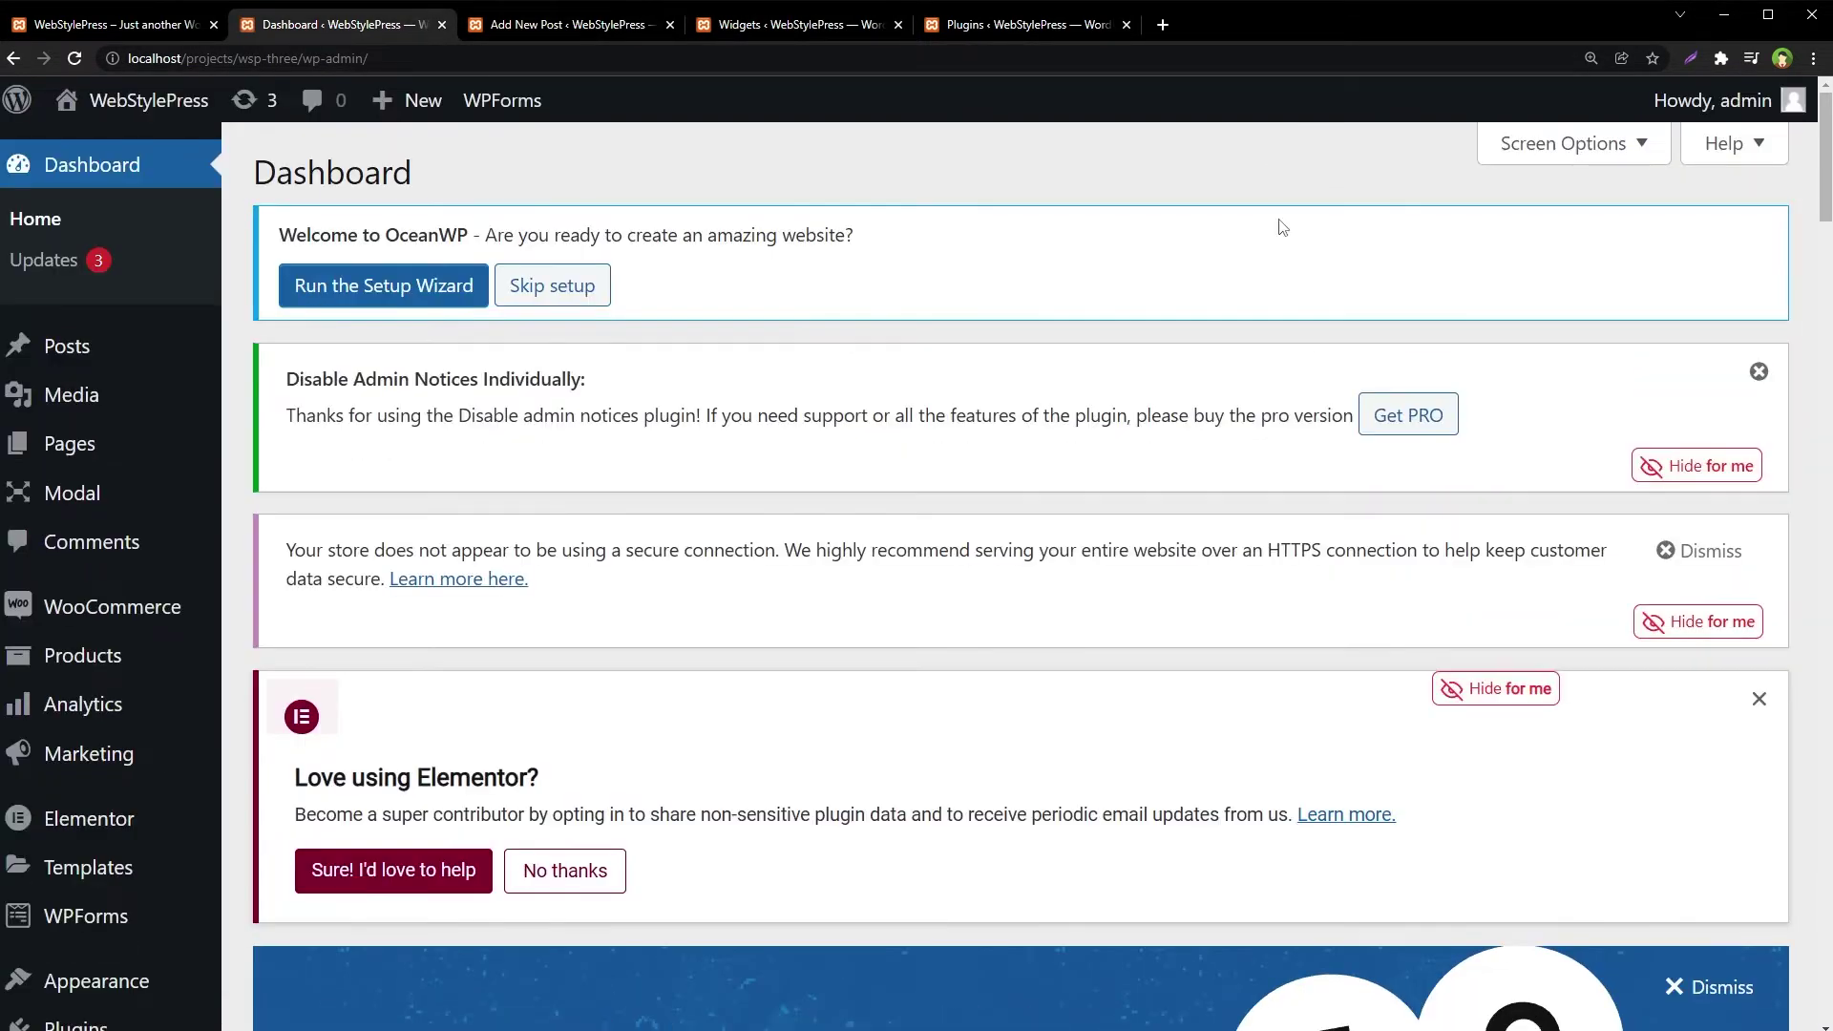
- Hide the Disable Admin Notices and secure-connection notices on the Plugins page and Dashboard, plus the Dashboard's Elementor notice
{"action": "left_click", "coordinate": [985, 26]}
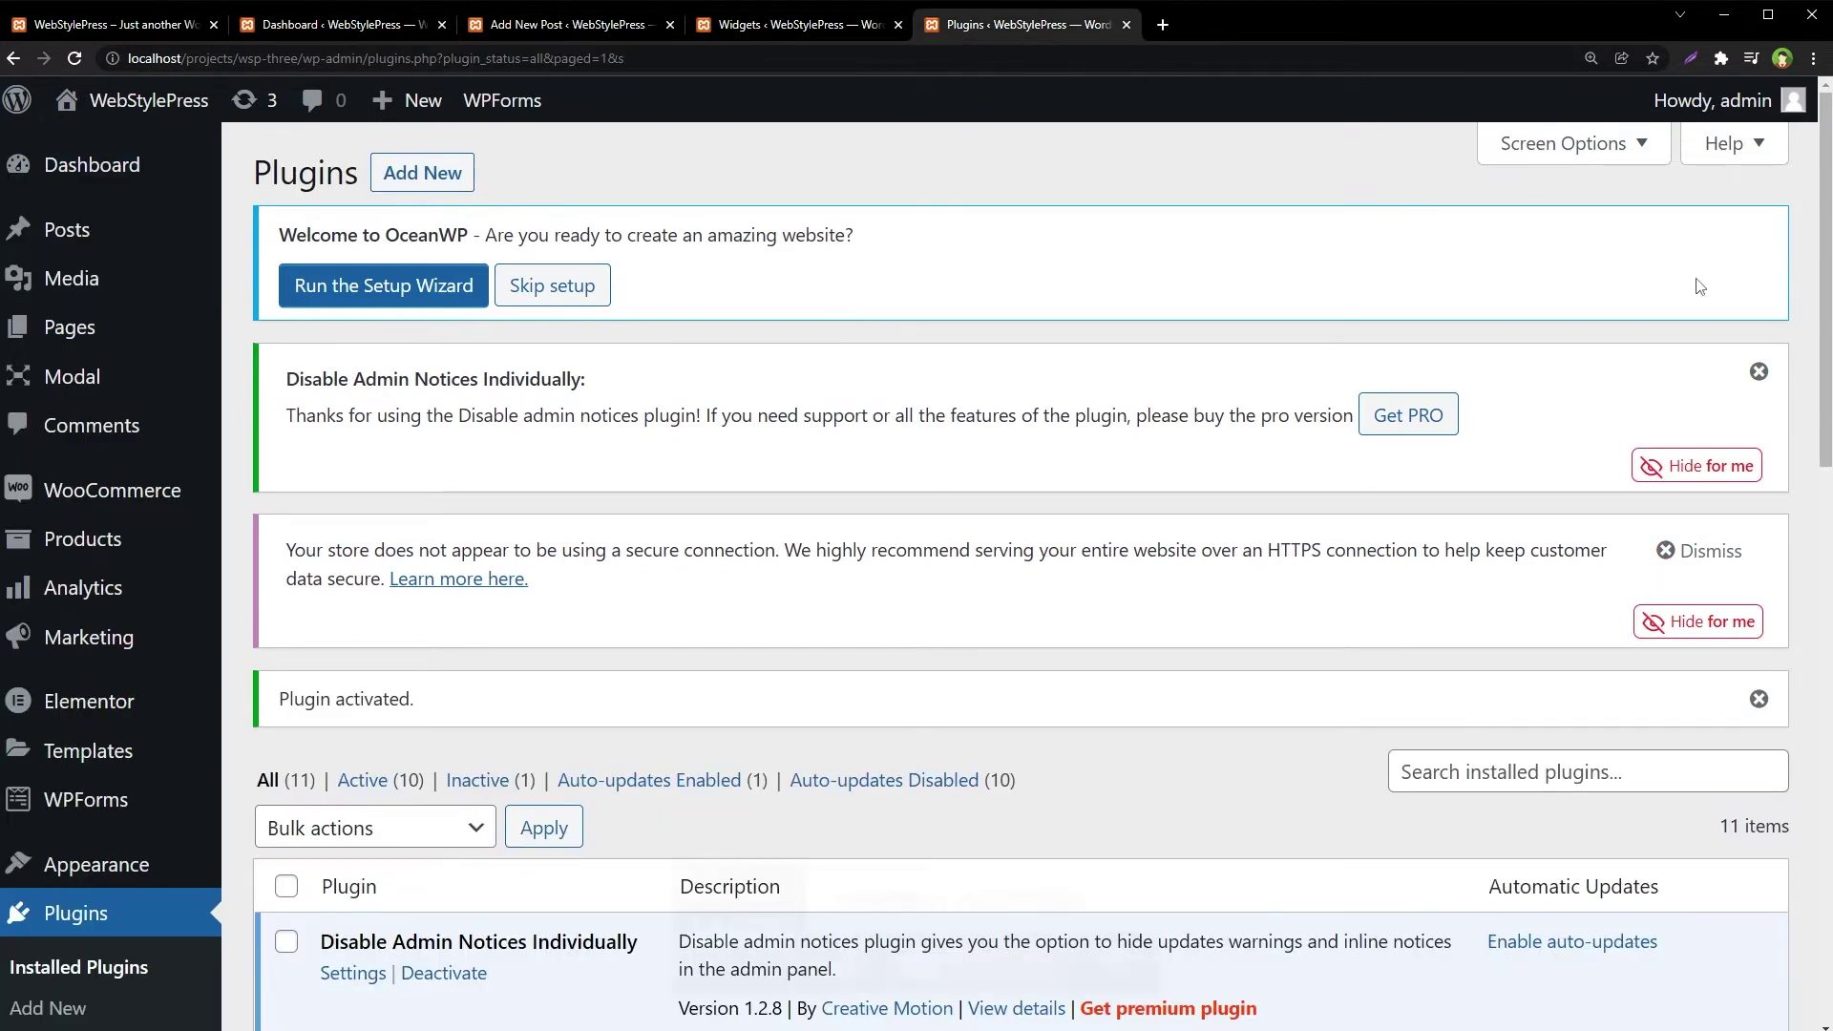
{"action": "left_click", "coordinate": [1678, 468]}
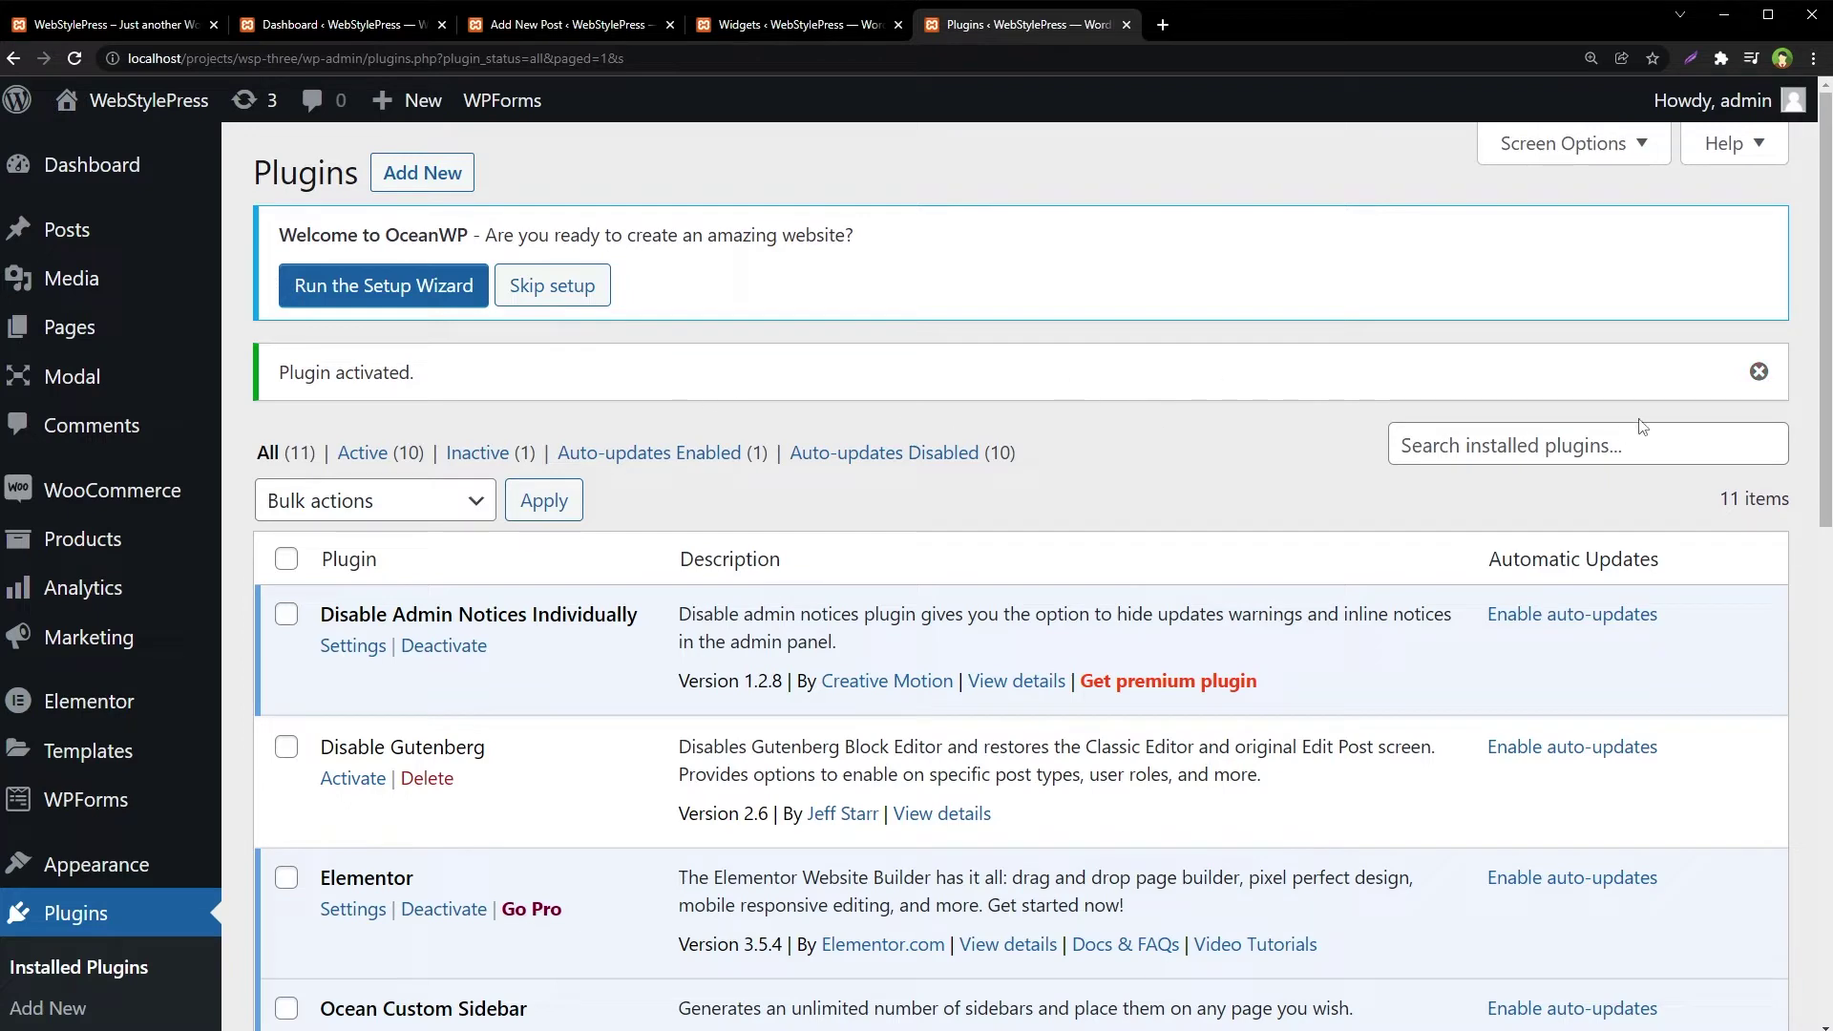
{"action": "left_click", "coordinate": [382, 25]}
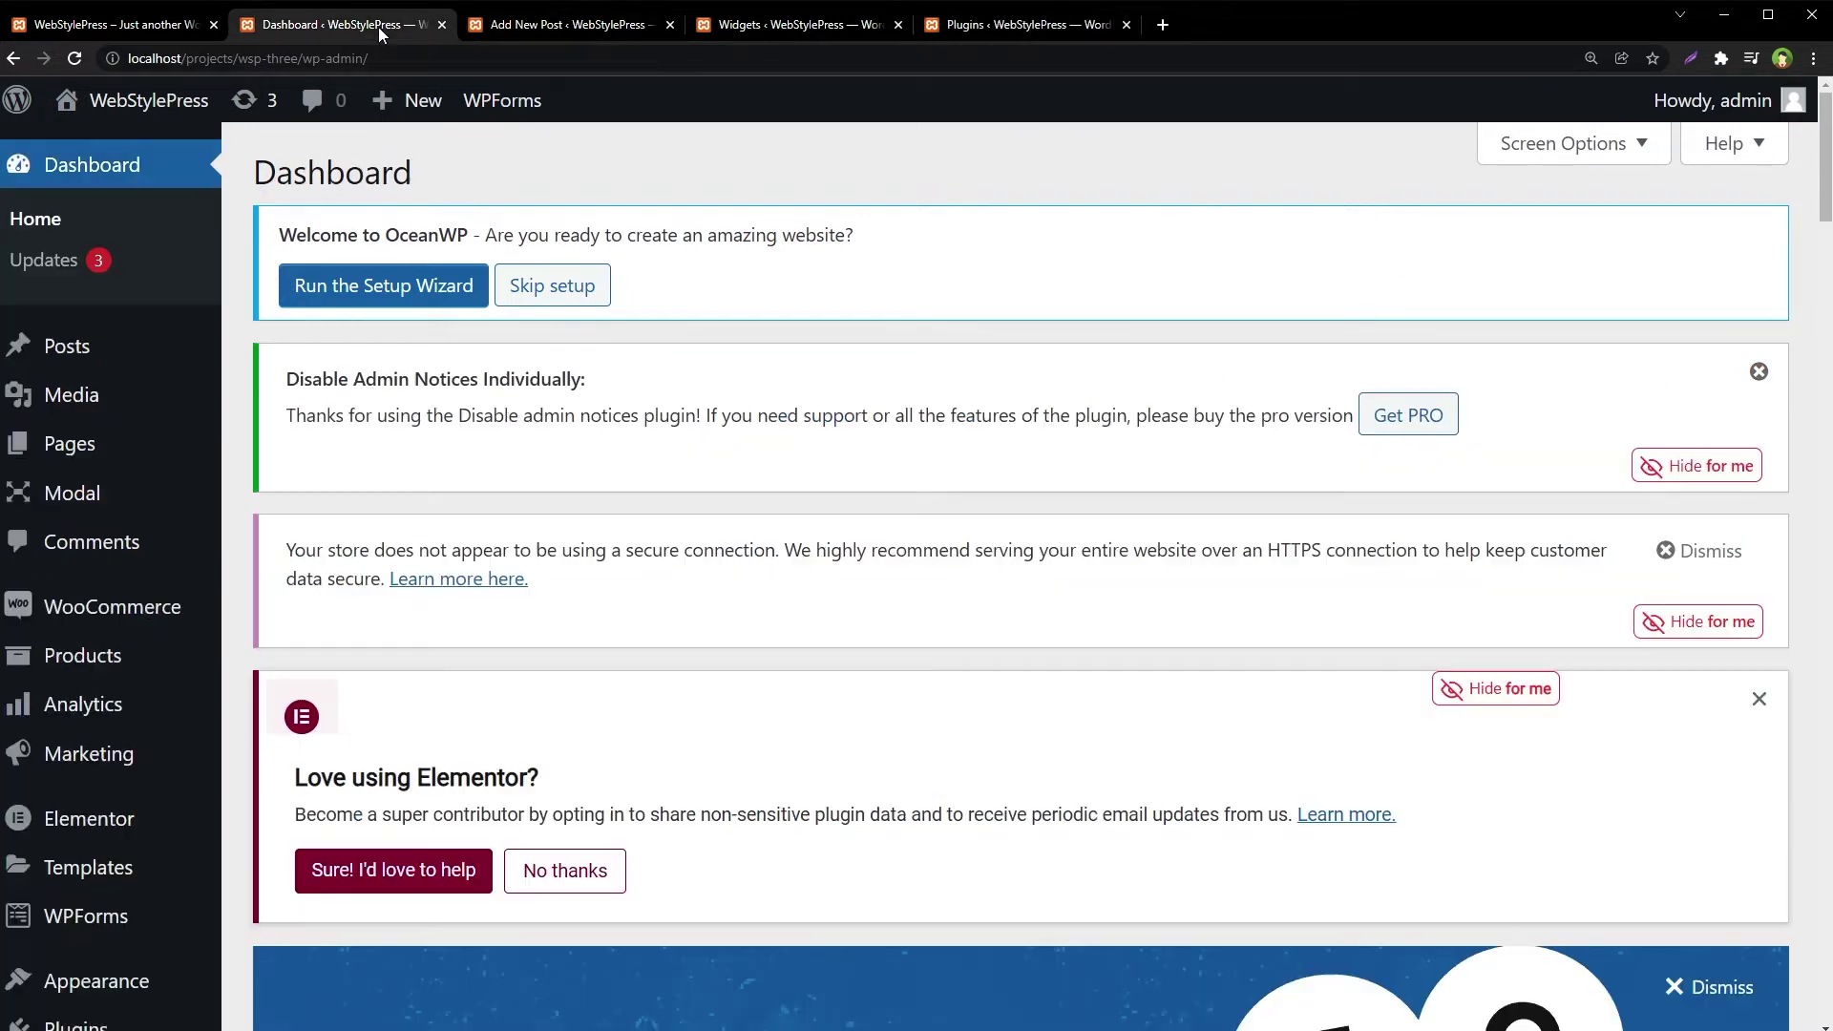
{"action": "left_click", "coordinate": [1696, 465]}
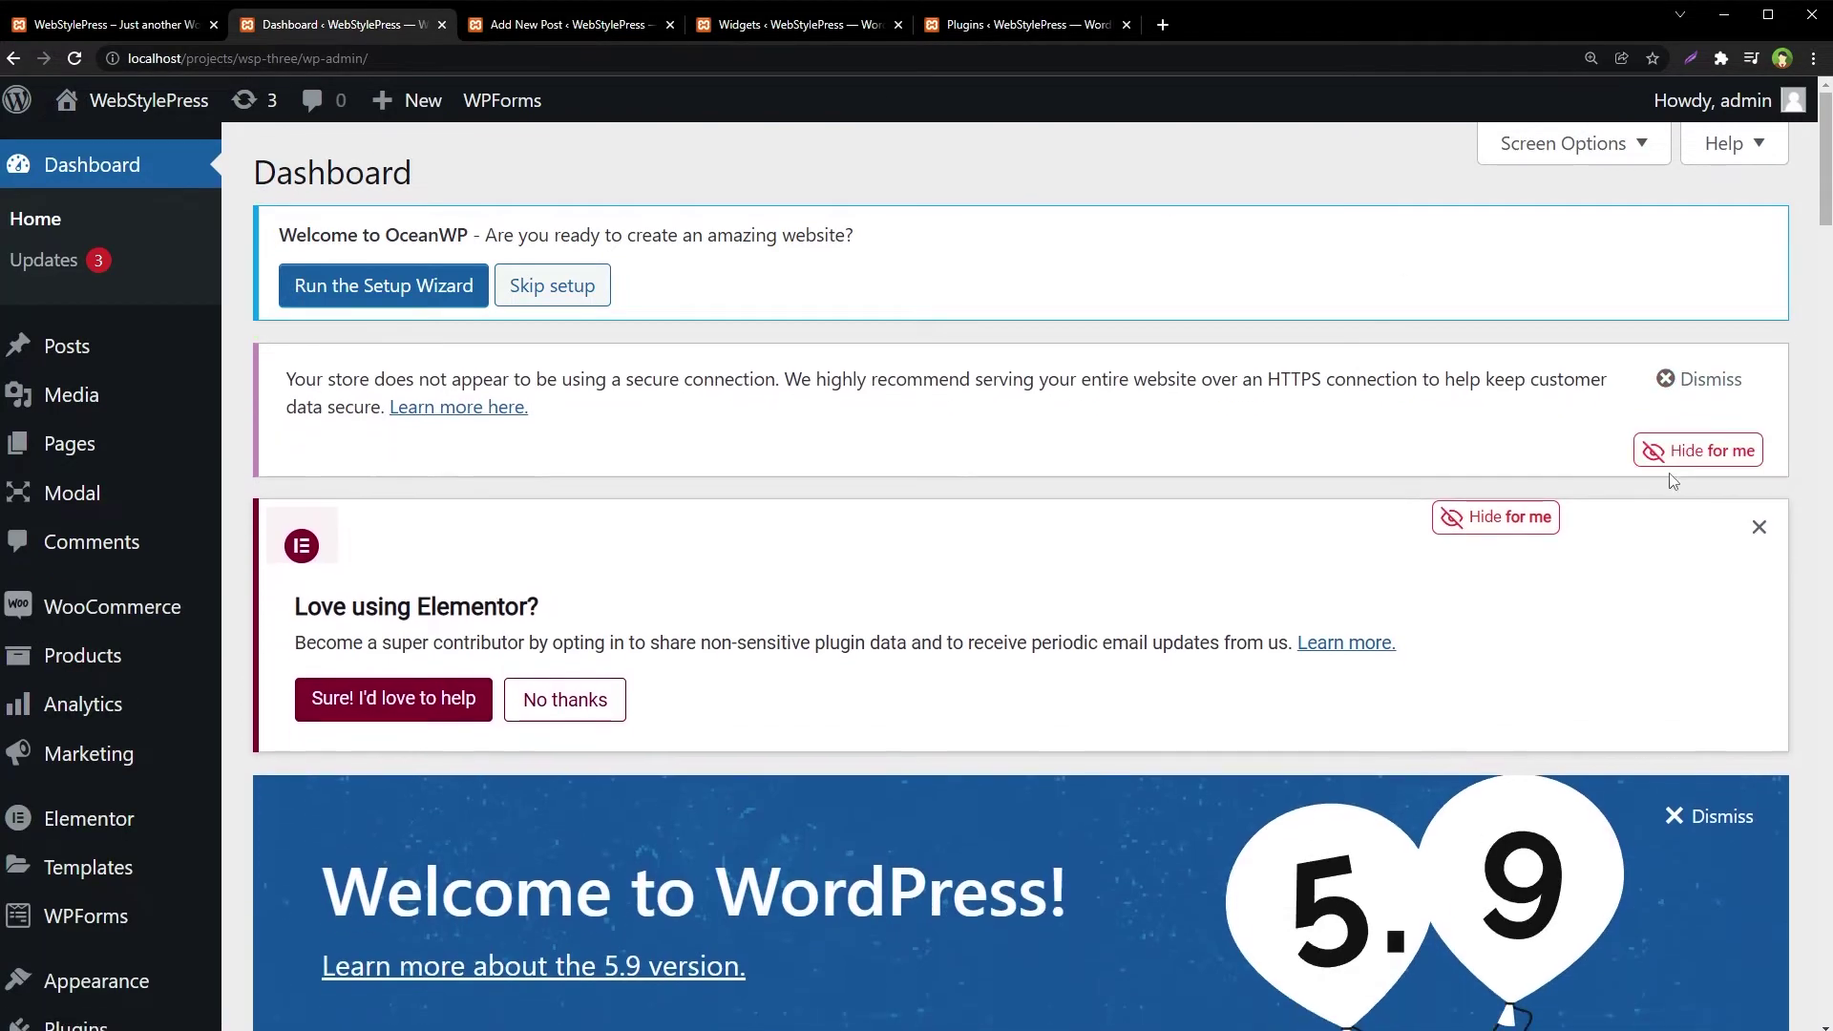
{"action": "left_click", "coordinate": [1698, 449]}
{"action": "left_click", "coordinate": [1499, 365]}
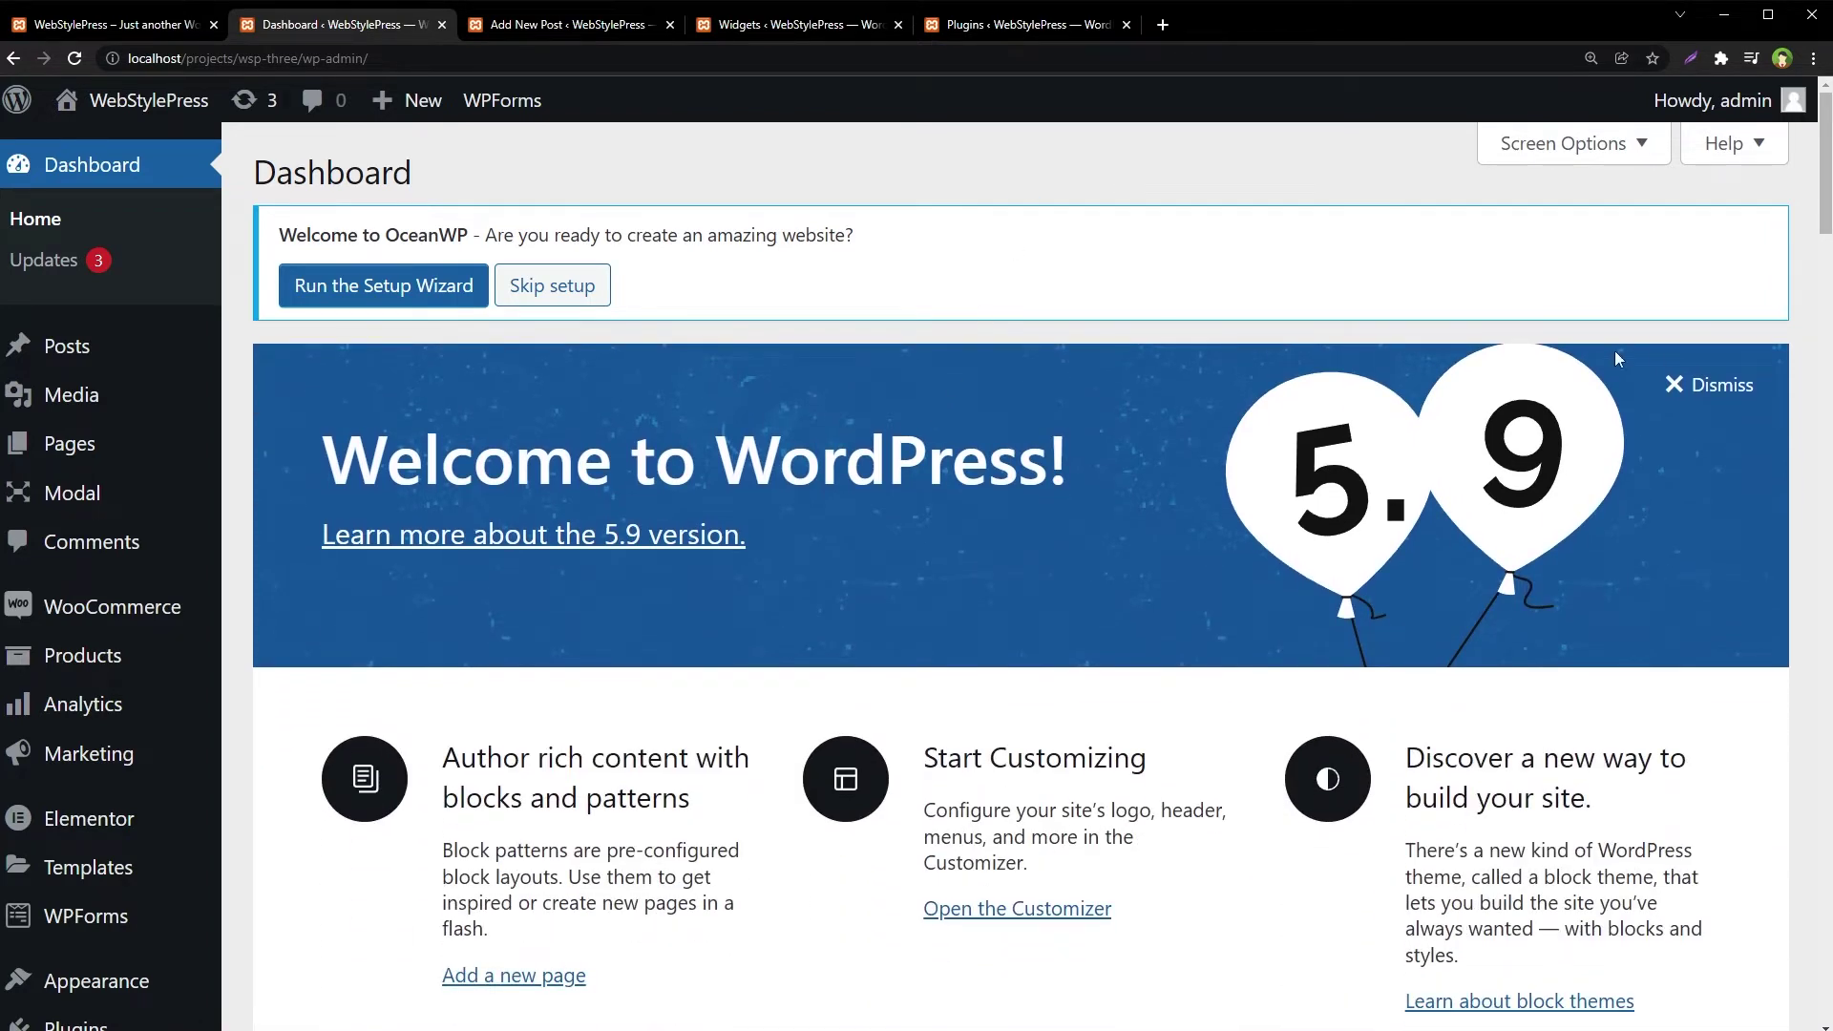
- Dismiss the WordPress welcome banner, skip the OceanWP setup on the Dashboard, and reduce the page zoom
{"action": "left_click", "coordinate": [1706, 385]}
{"action": "left_click", "coordinate": [539, 291]}
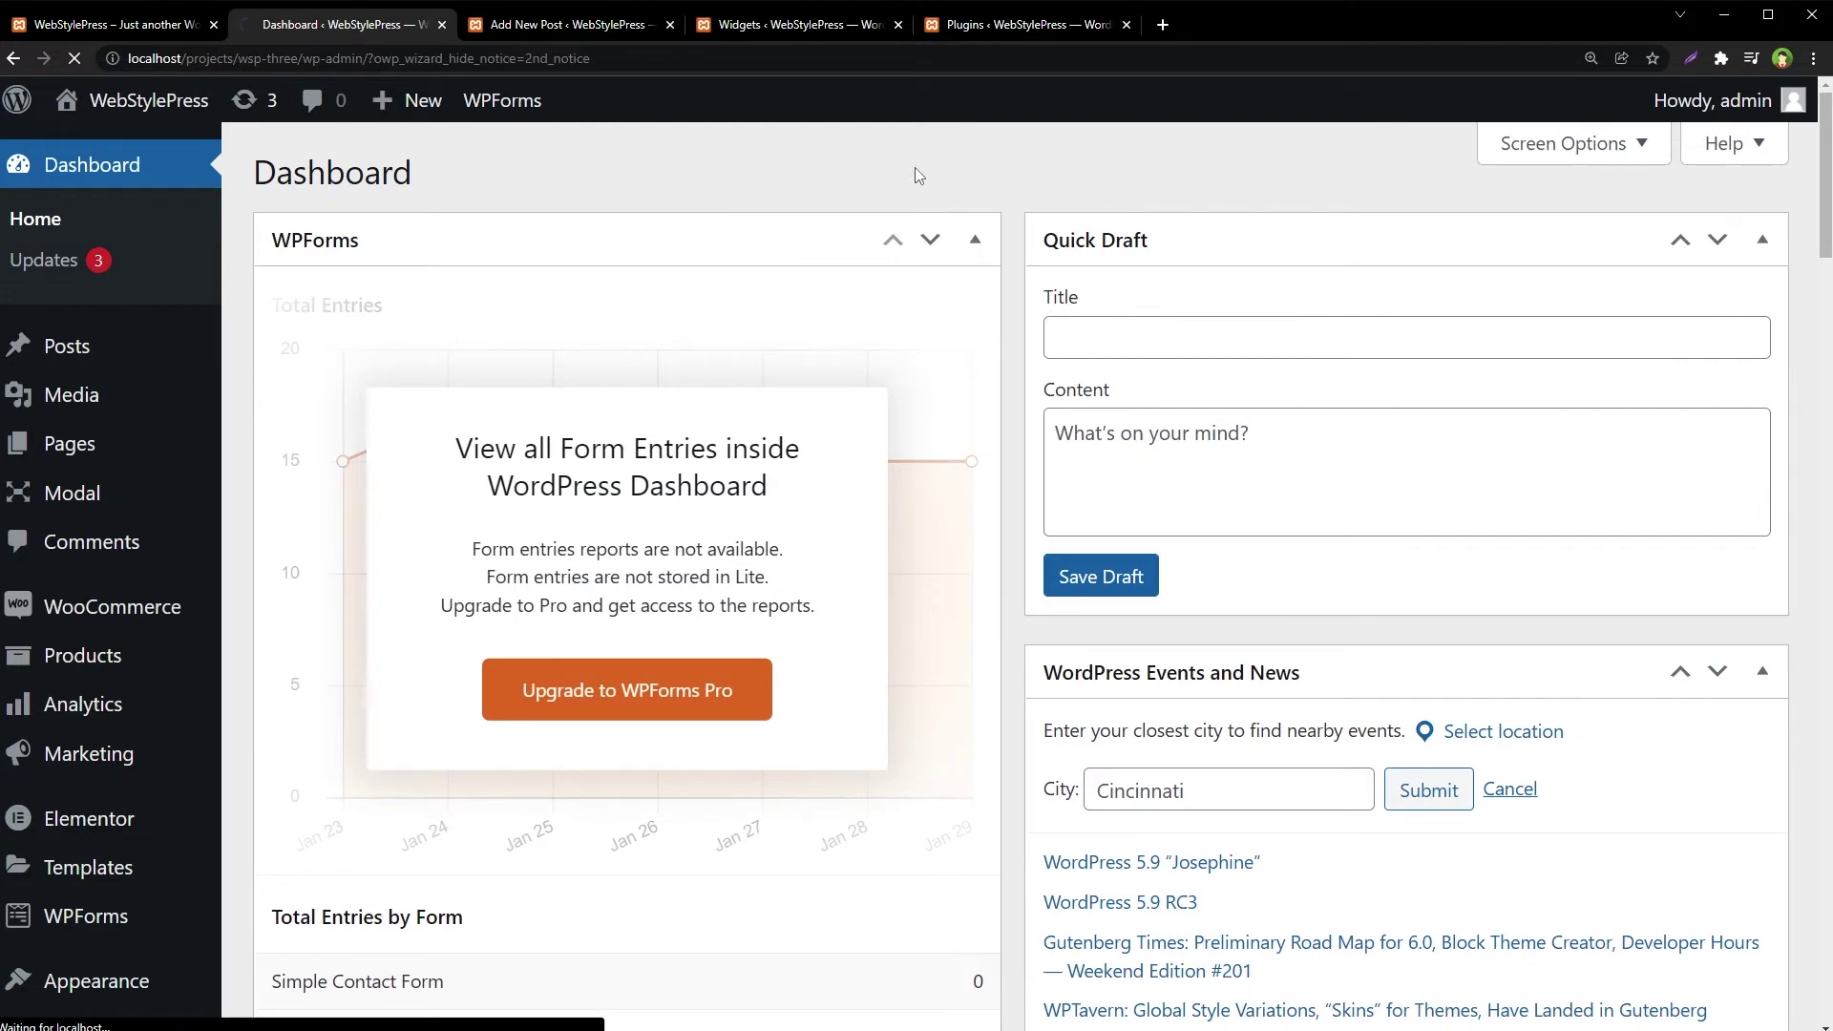
{"action": "key", "text": "ctrl+minus"}
{"action": "key", "text": "ctrl+minus"}
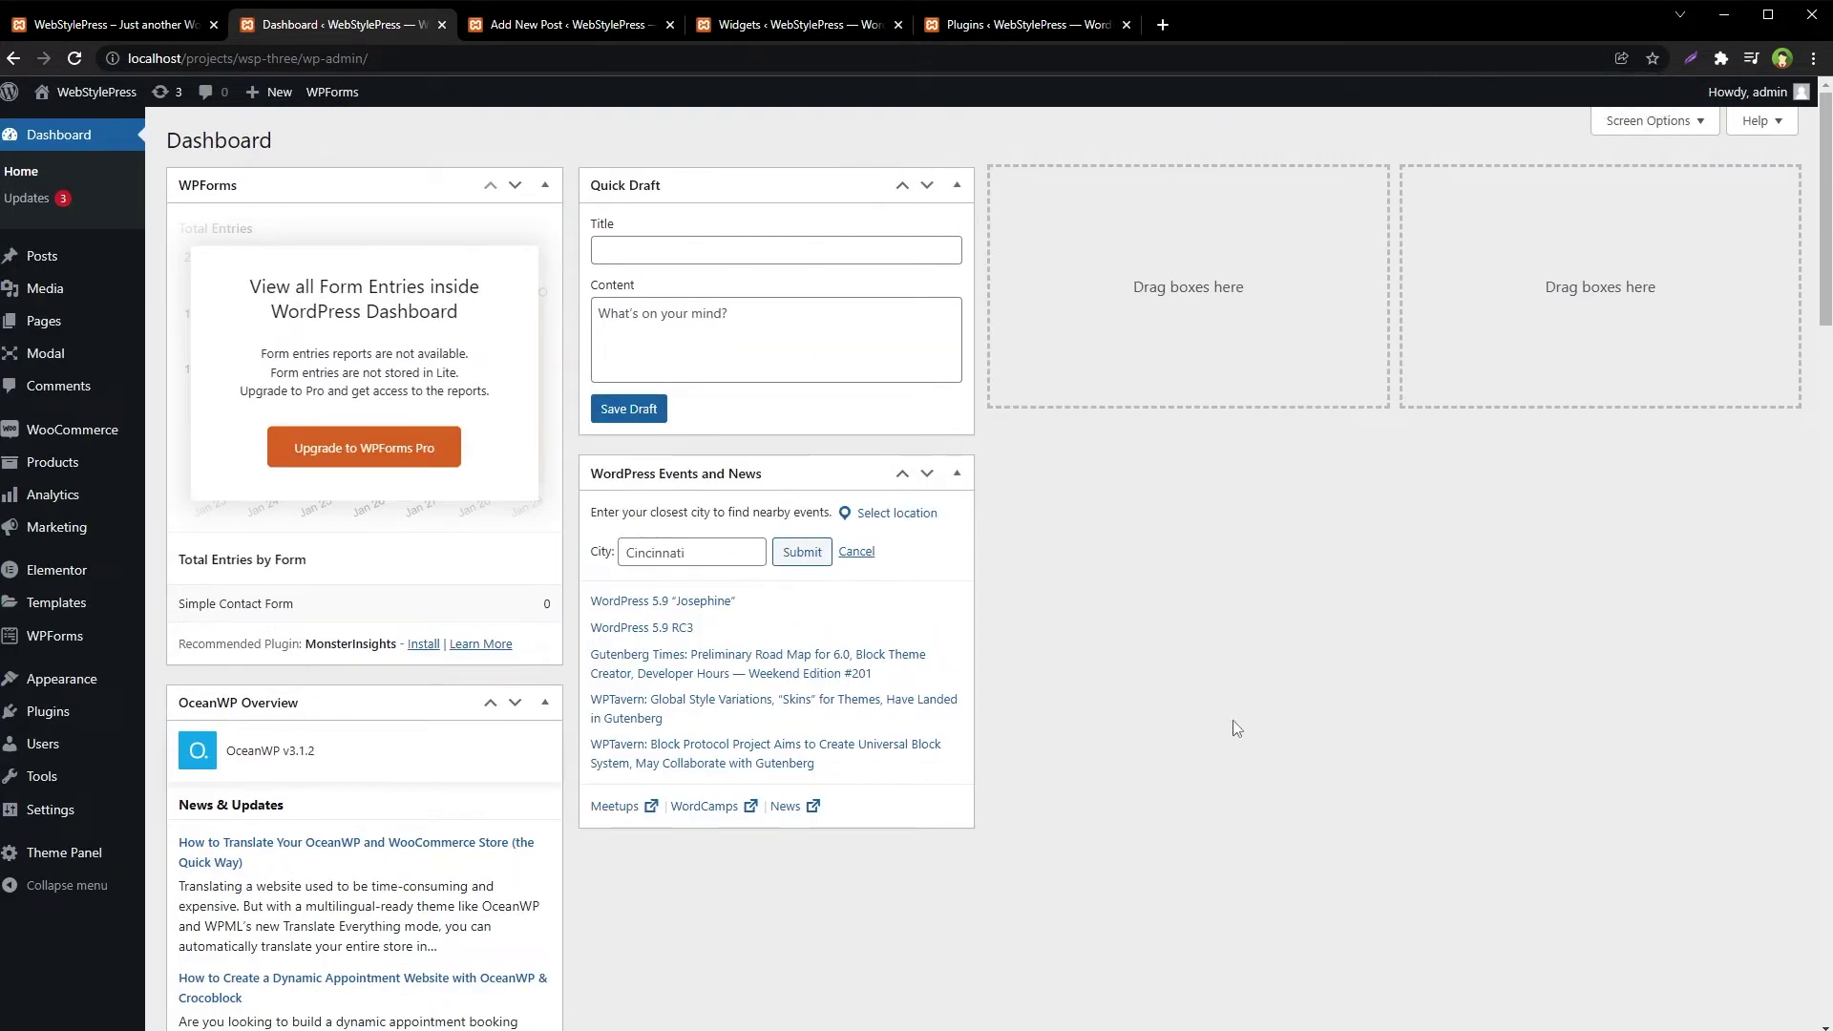
- Check the other open admin pages, then skip the OceanWP setup on the Plugins page
{"action": "left_click", "coordinate": [972, 37]}
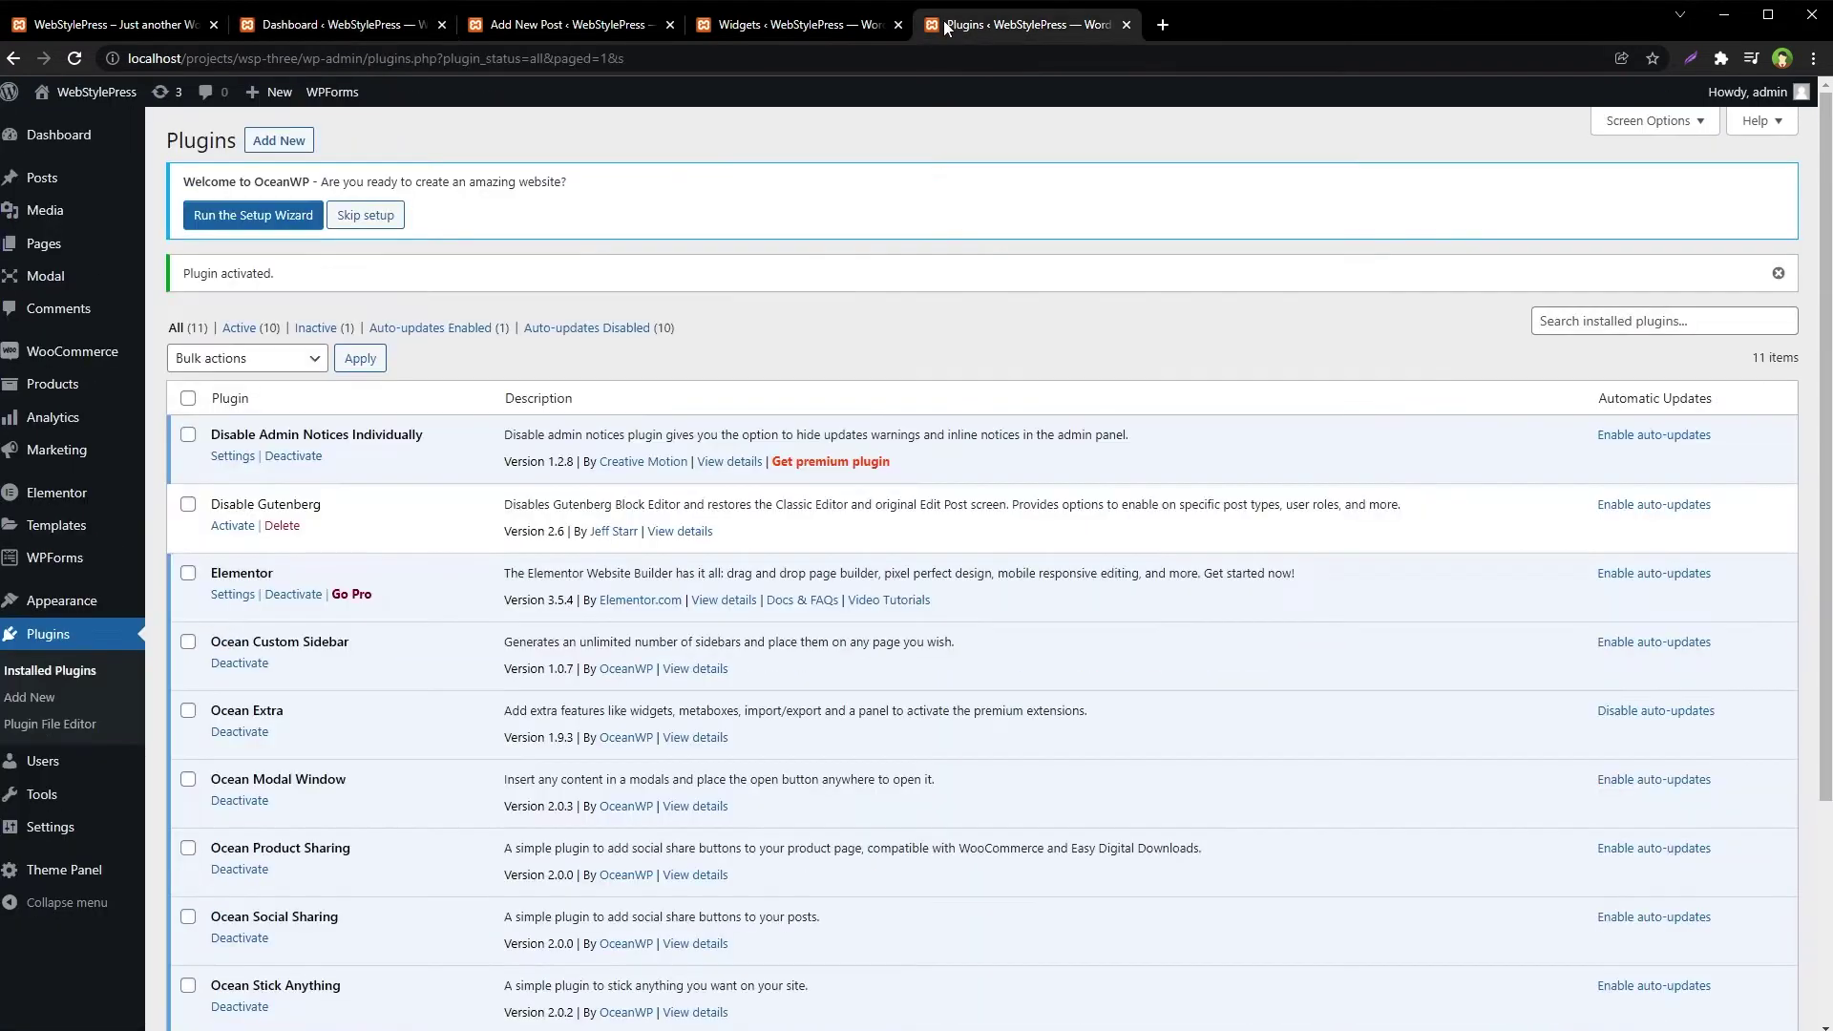
{"action": "left_click", "coordinate": [820, 26]}
{"action": "left_click", "coordinate": [572, 25]}
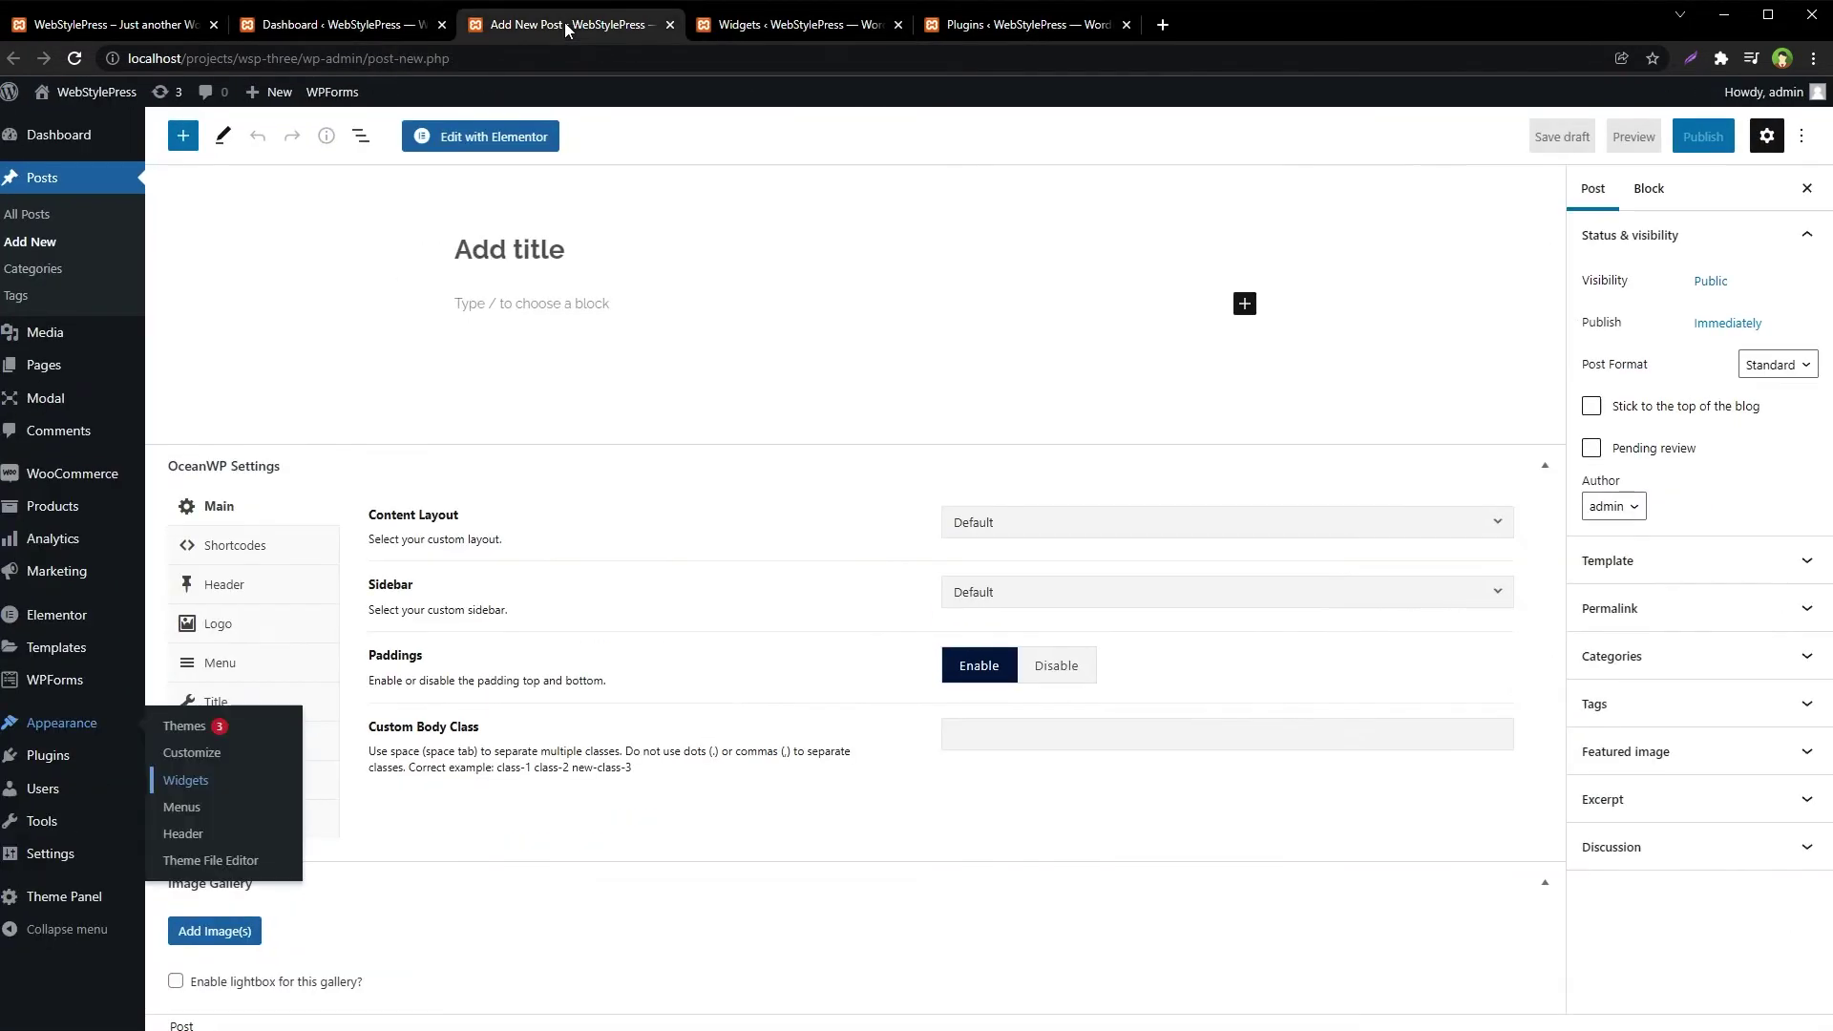
{"action": "left_click", "coordinate": [382, 25]}
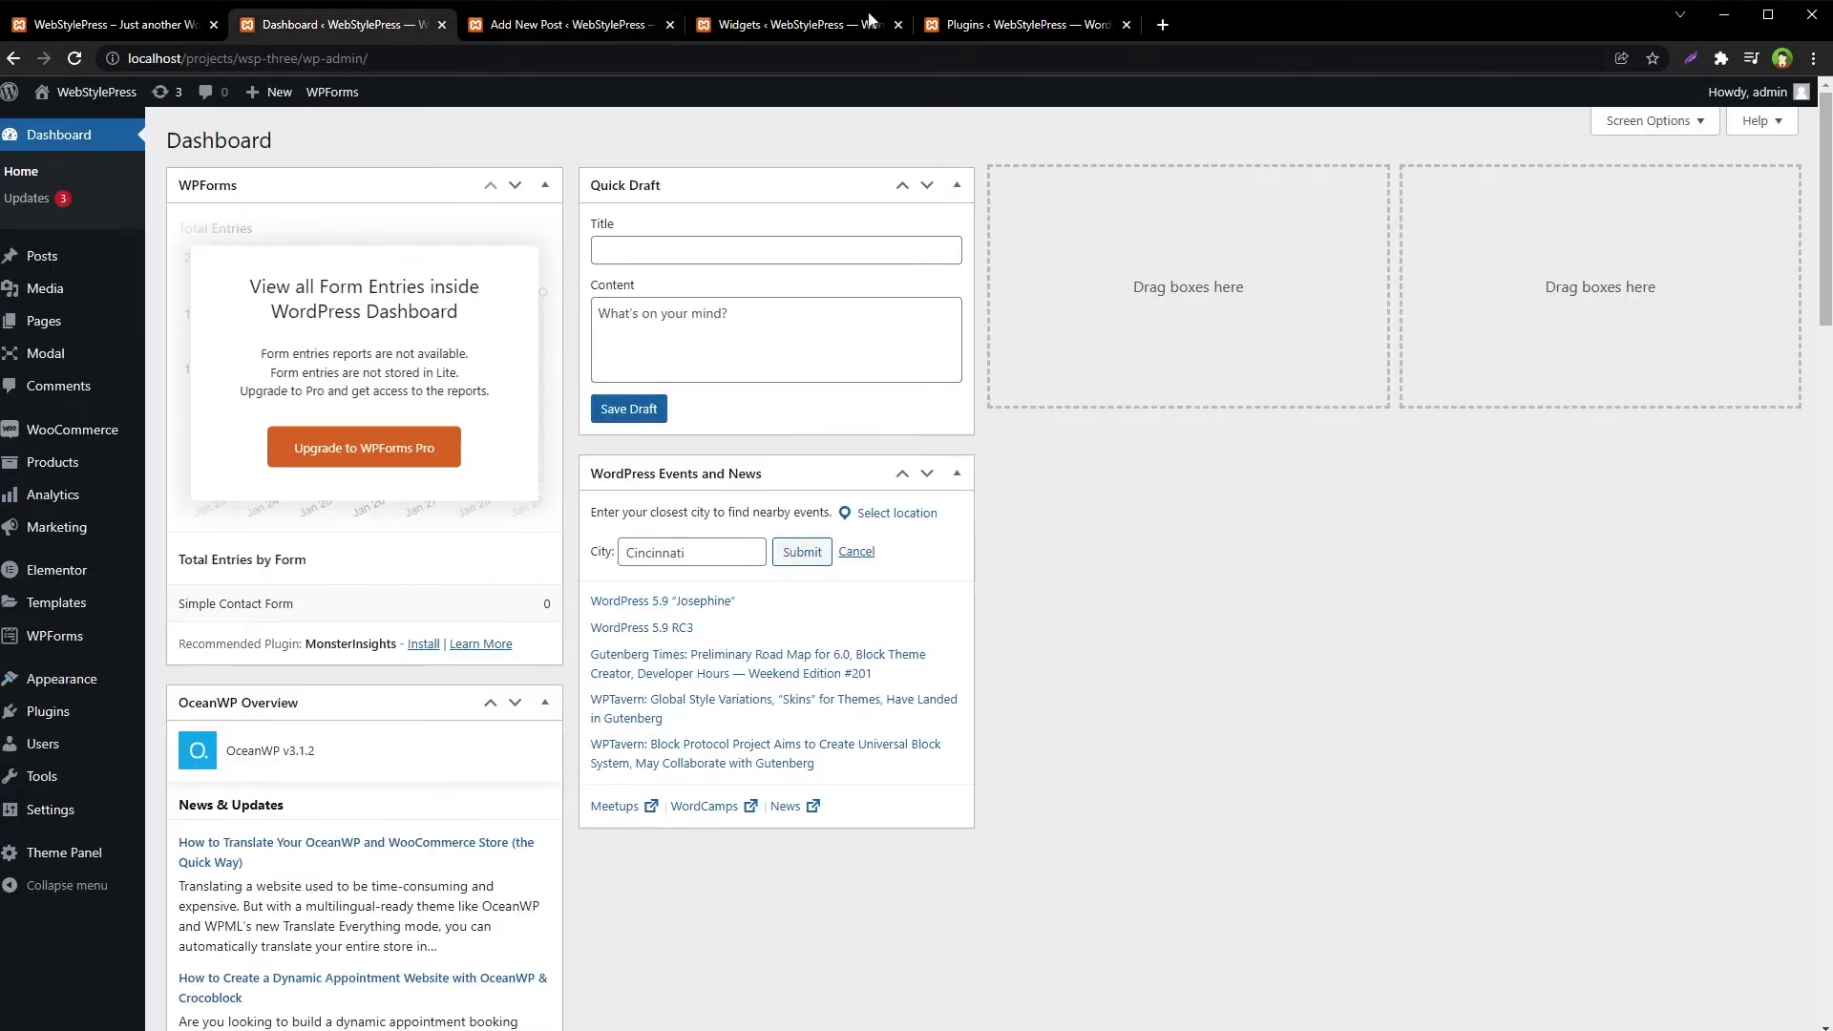
{"action": "left_click", "coordinate": [1037, 21]}
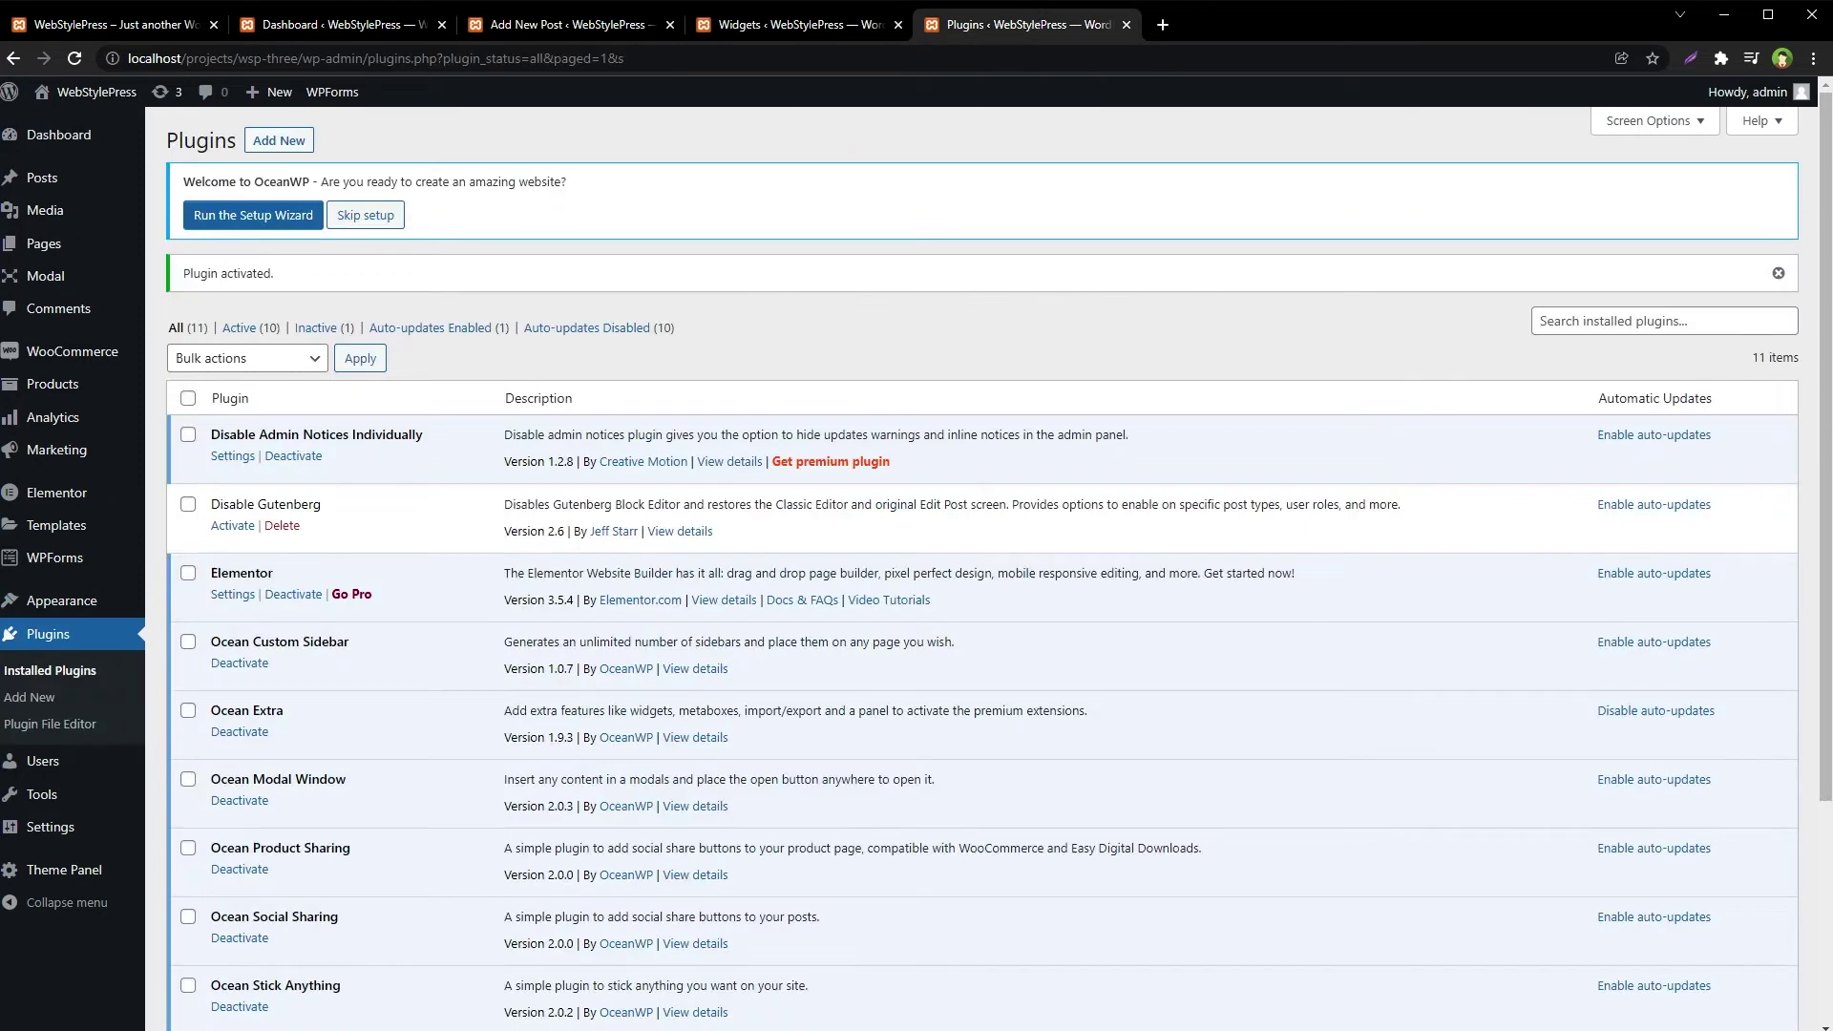
{"action": "left_click", "coordinate": [399, 217]}
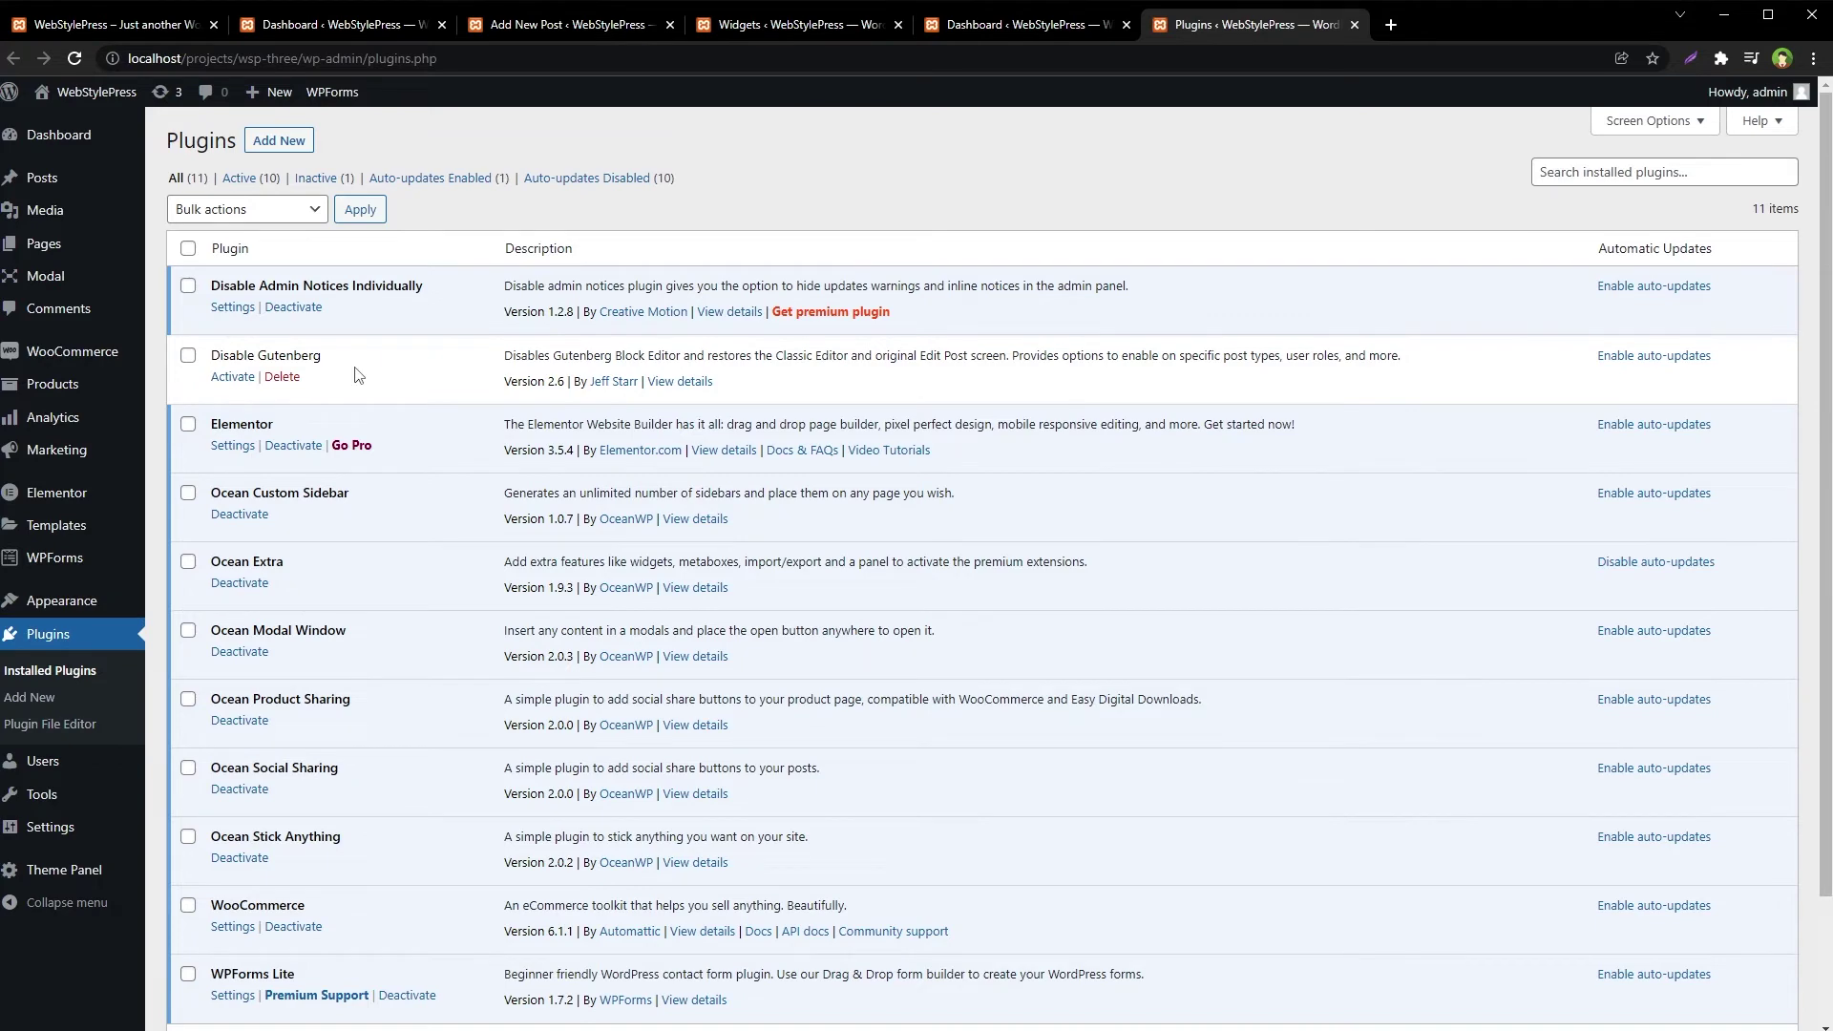
- Activate the Disable Gutenberg plugin and open its settings page
{"action": "key", "text": "ctrl+plus"}
{"action": "key", "text": "ctrl+plus"}
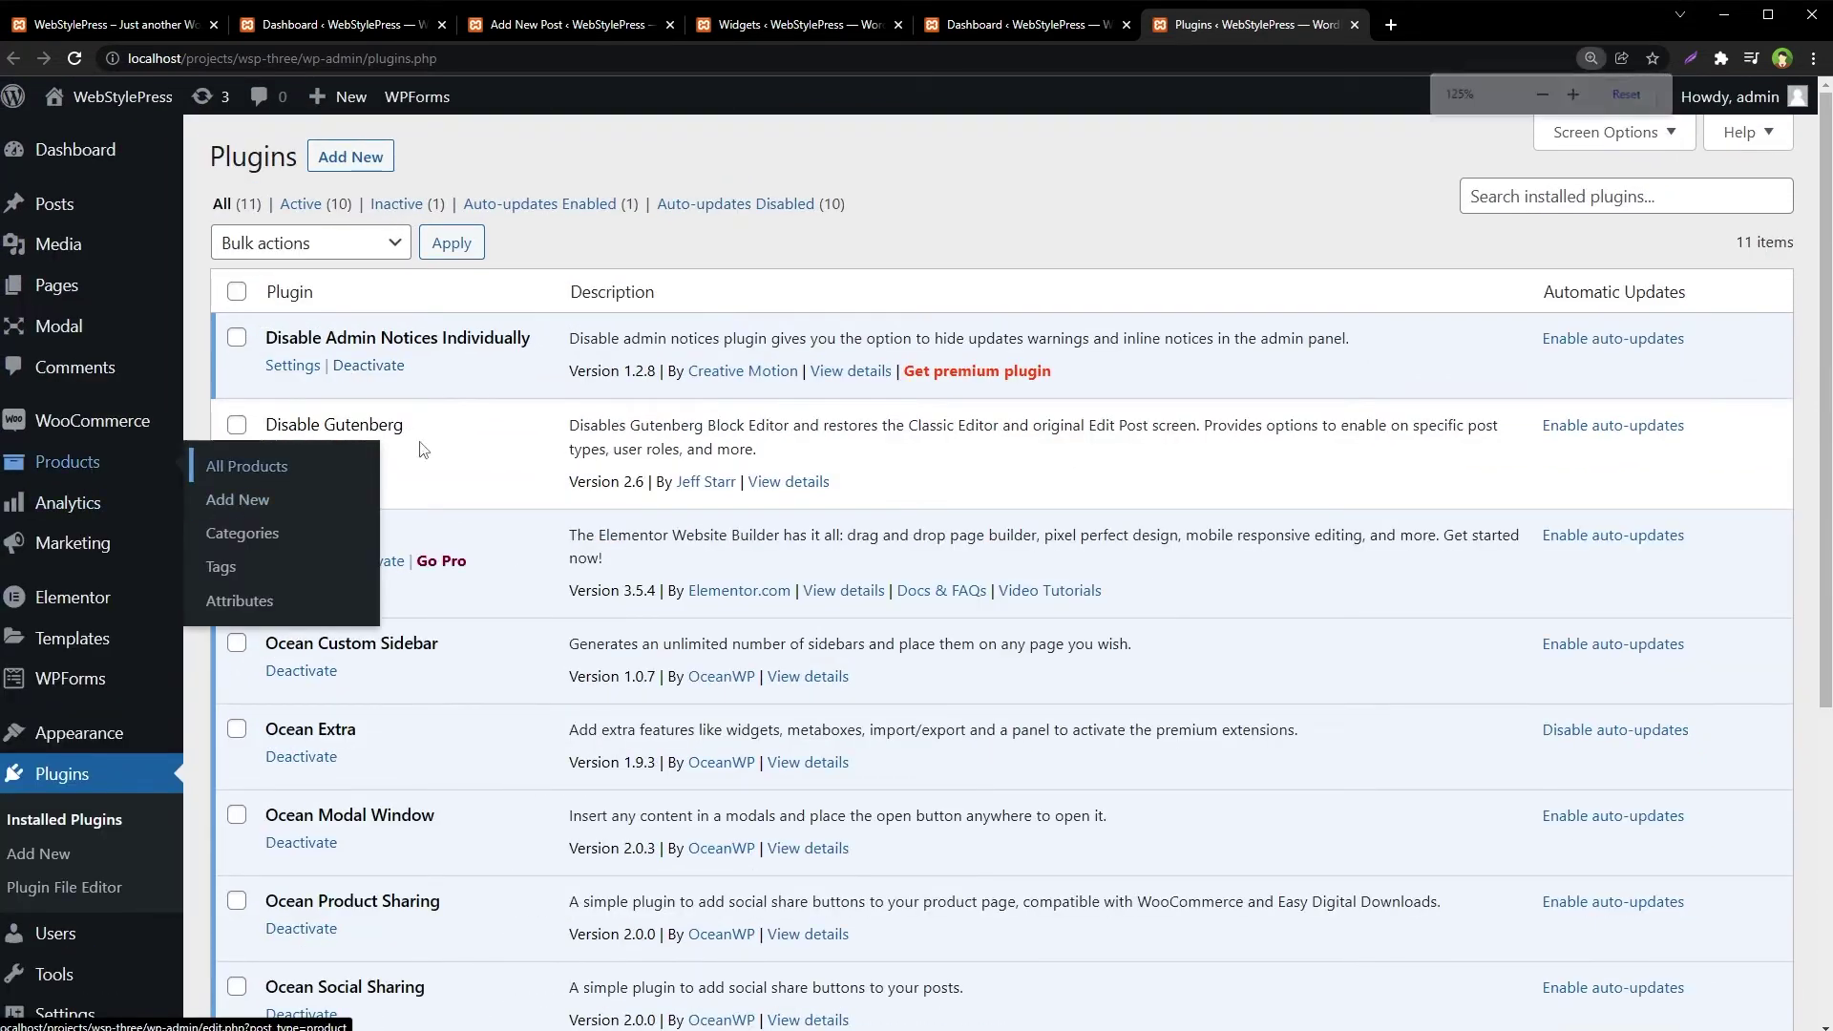
{"action": "left_click", "coordinate": [292, 452]}
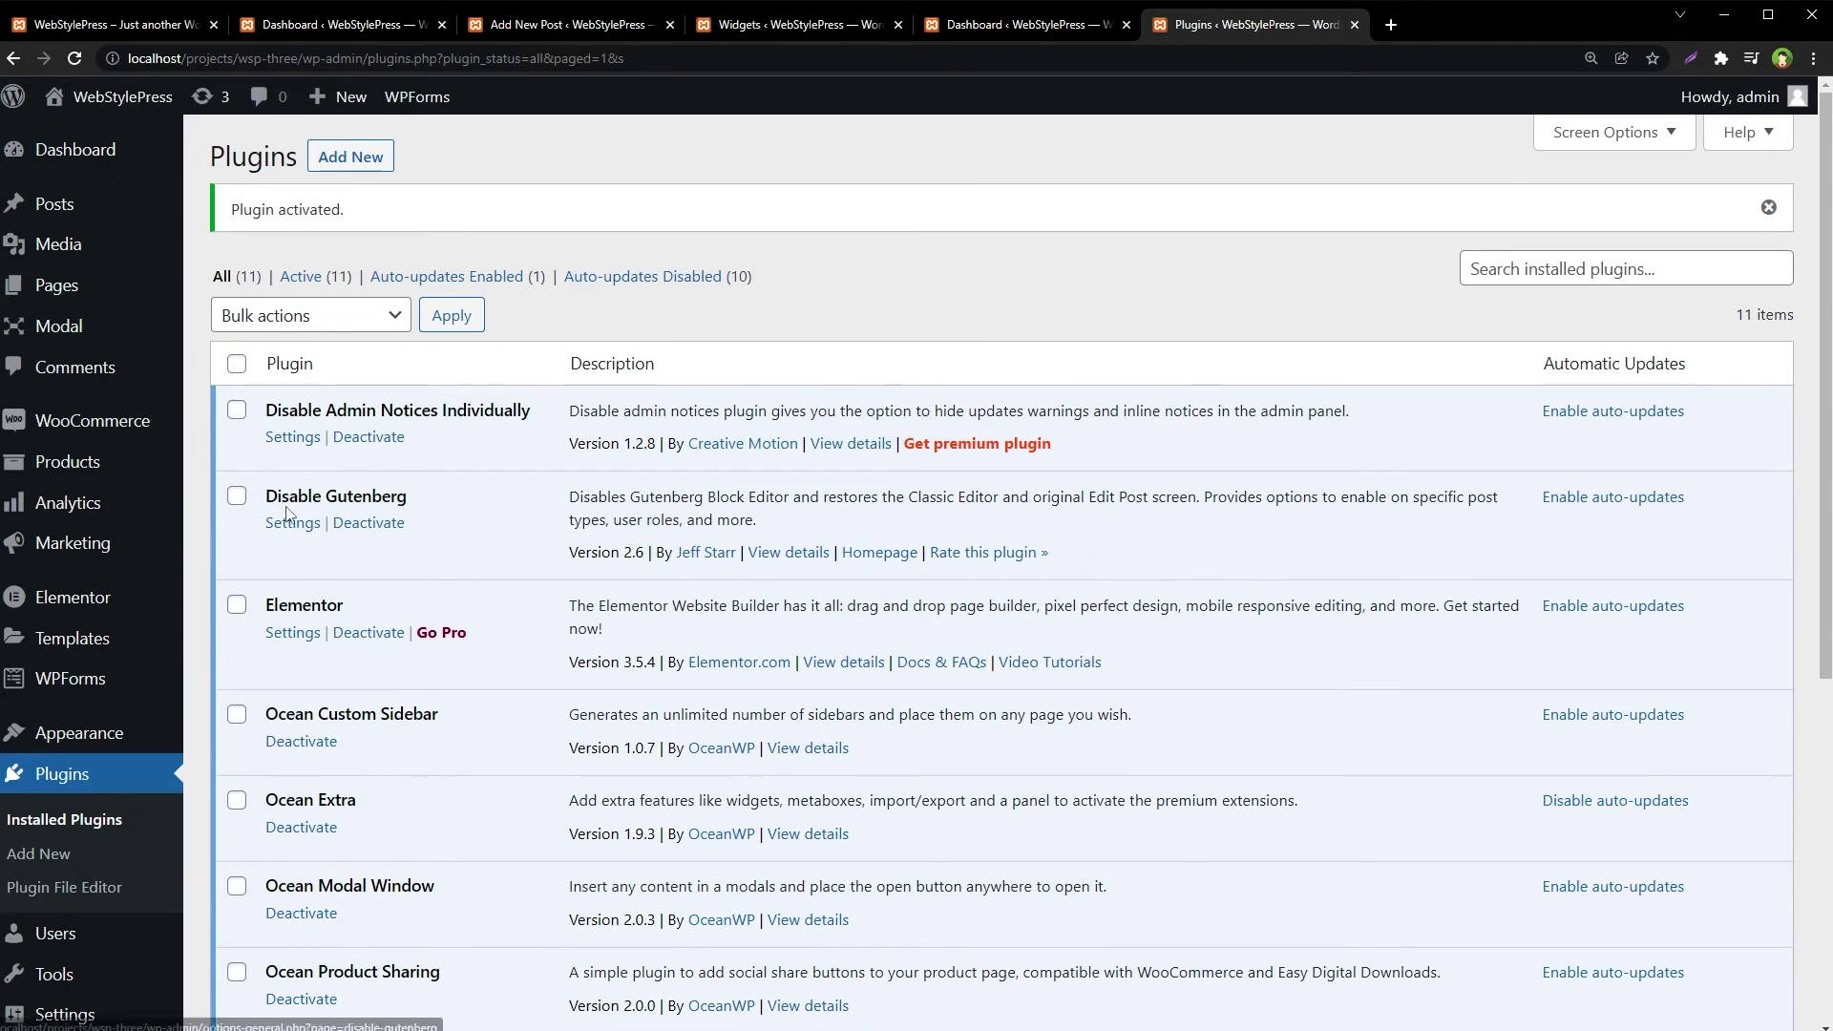
{"action": "left_click", "coordinate": [292, 522]}
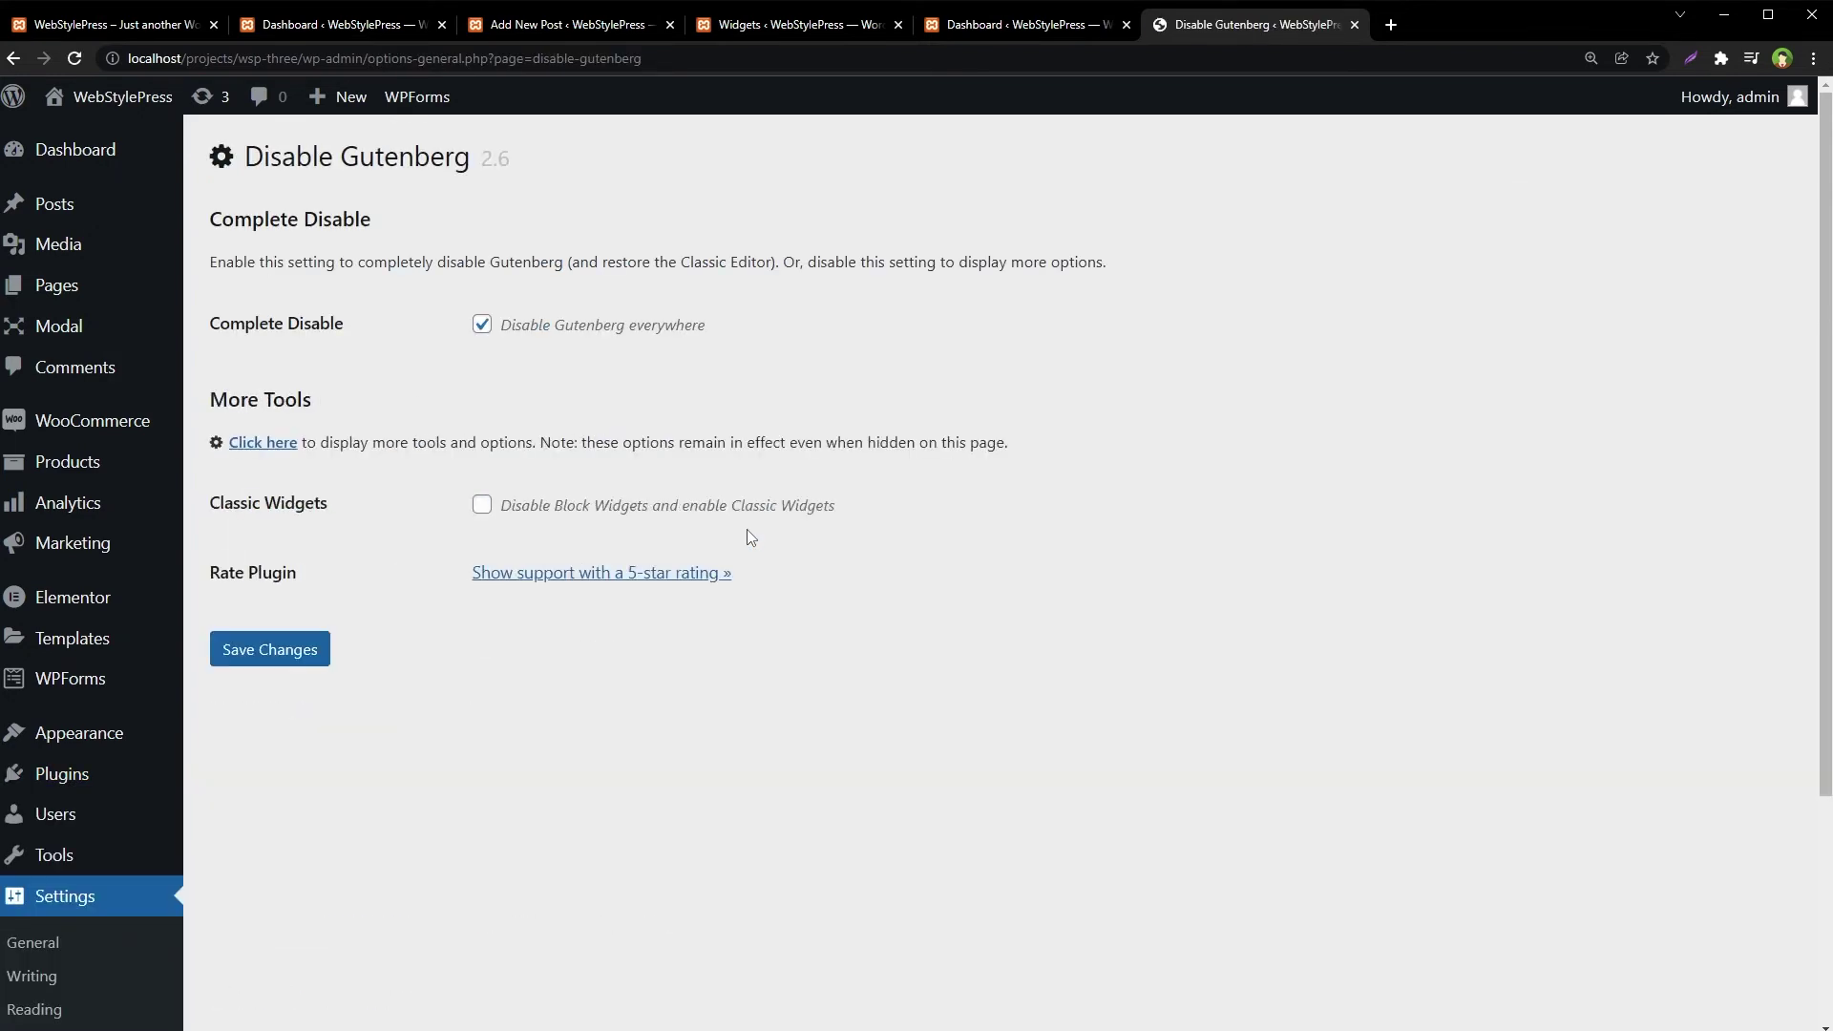
- Review the Complete Disable option, enable Classic Widgets in place of Block Widgets, and save the Disable Gutenberg settings
{"action": "left_click_drag", "start_coordinate": [345, 324], "coordinate": [209, 325]}
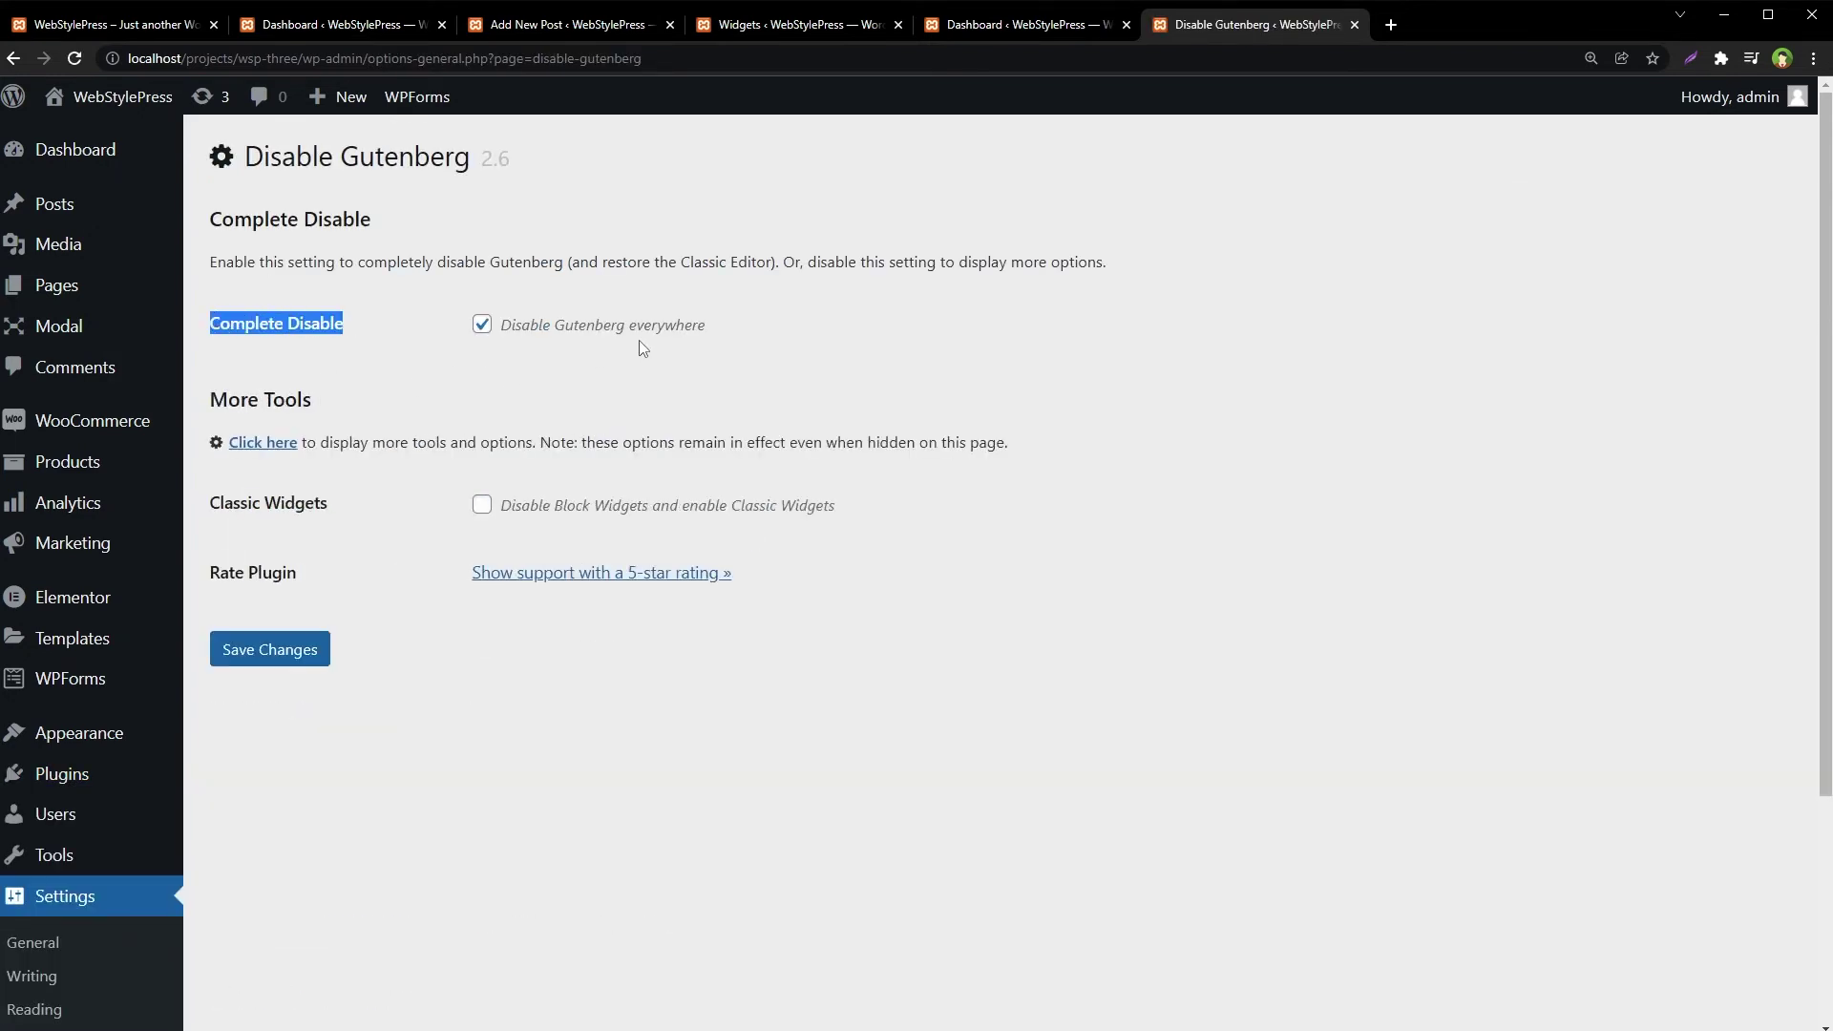
{"action": "left_click_drag", "start_coordinate": [710, 327], "coordinate": [502, 323]}
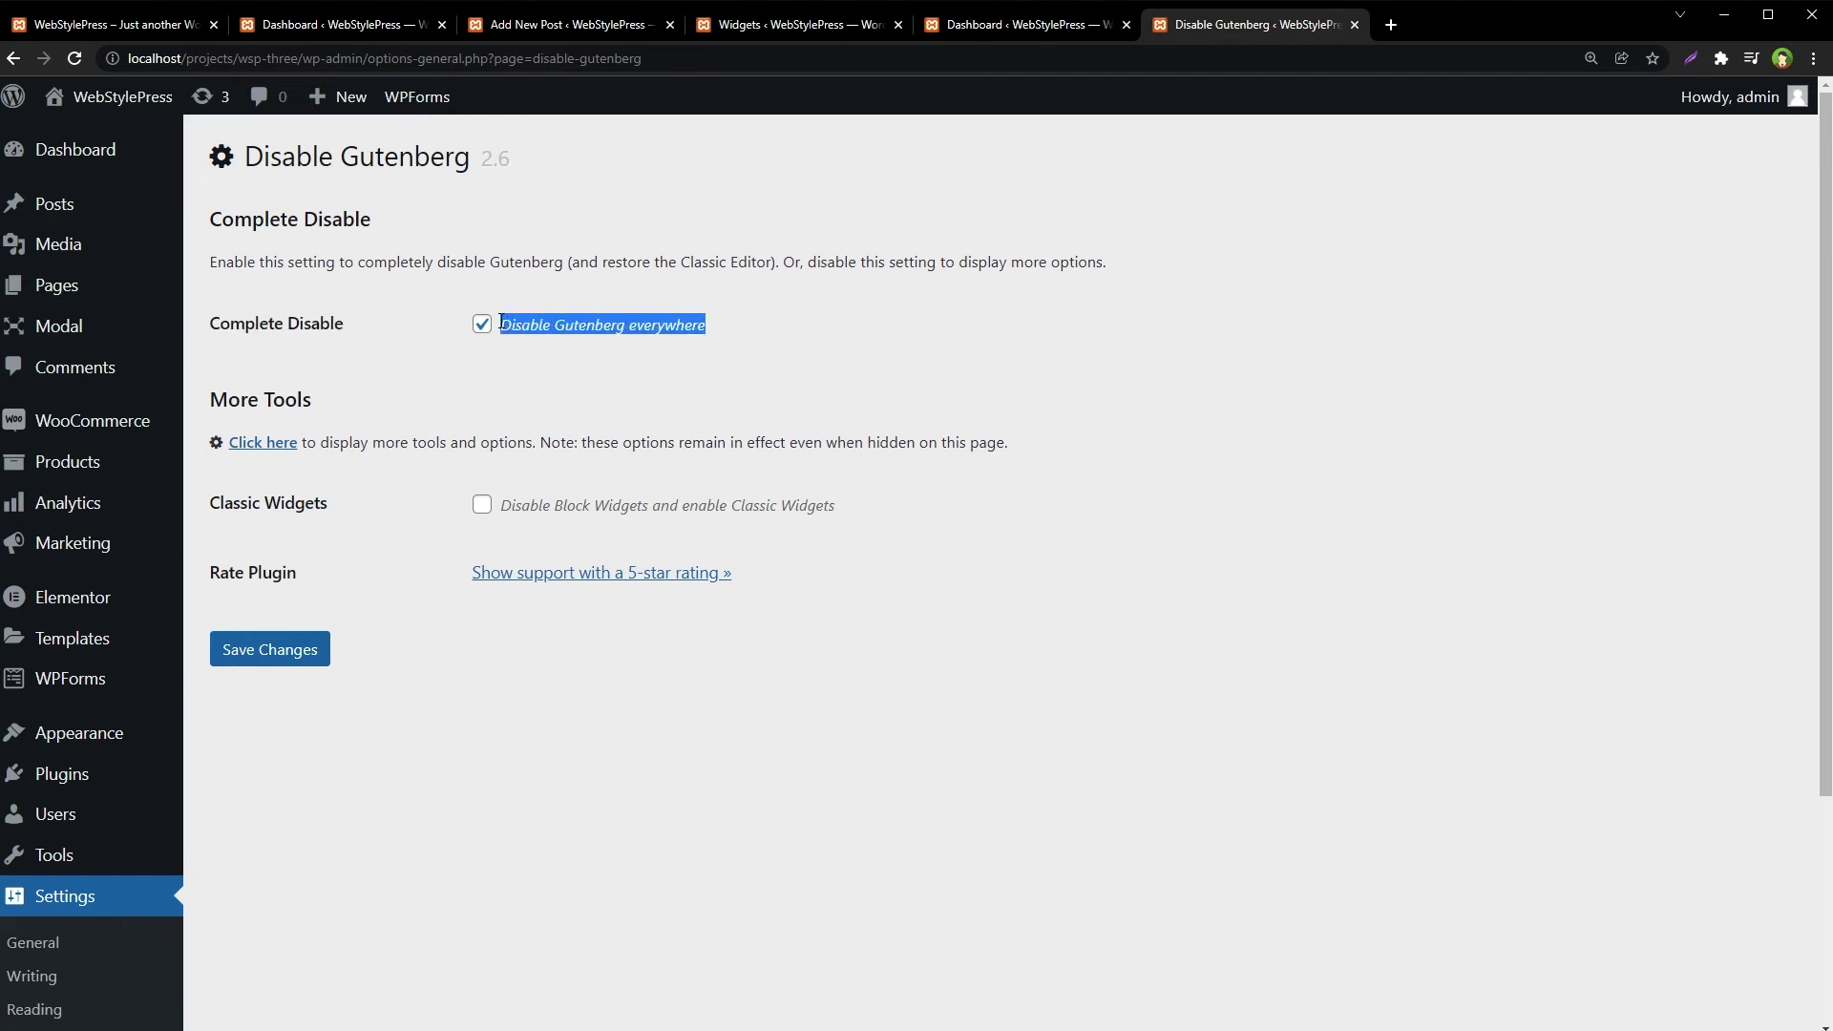
{"action": "left_click_drag", "start_coordinate": [334, 510], "coordinate": [211, 516]}
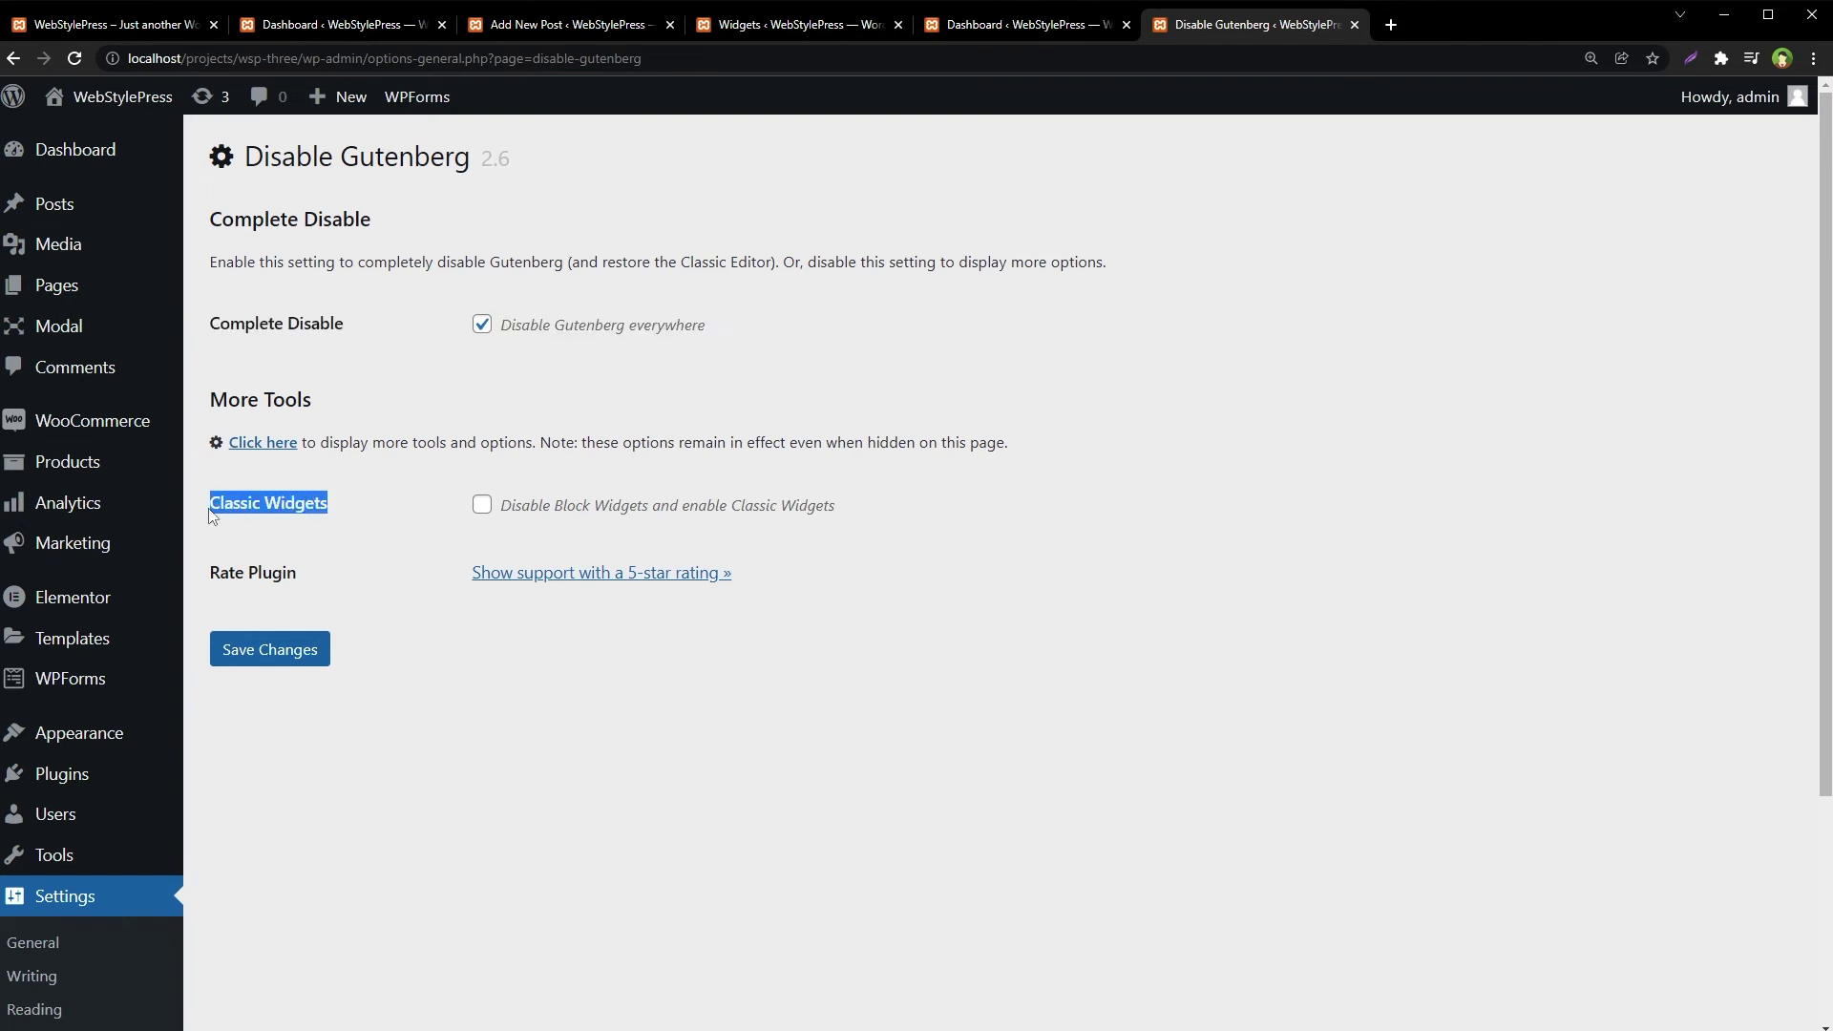
{"action": "left_click", "coordinate": [351, 541]}
{"action": "left_click_drag", "start_coordinate": [542, 506], "coordinate": [849, 515]}
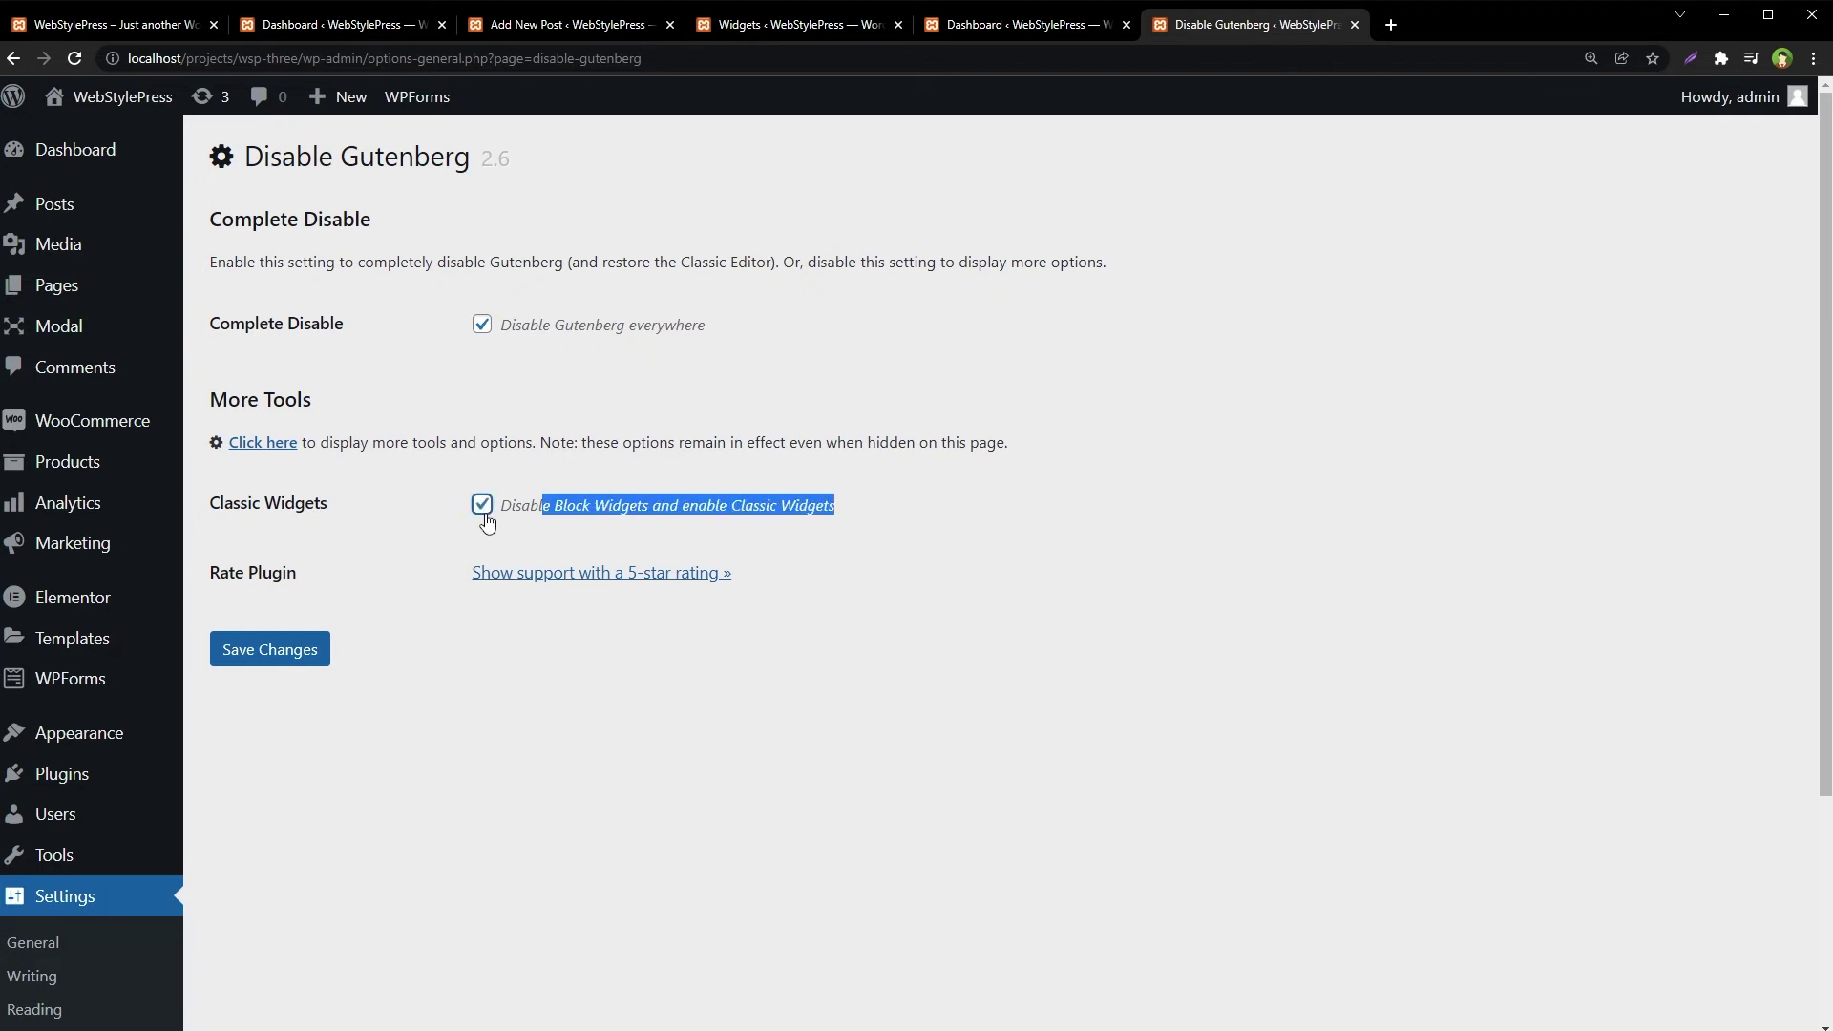
{"action": "left_click", "coordinate": [276, 650]}
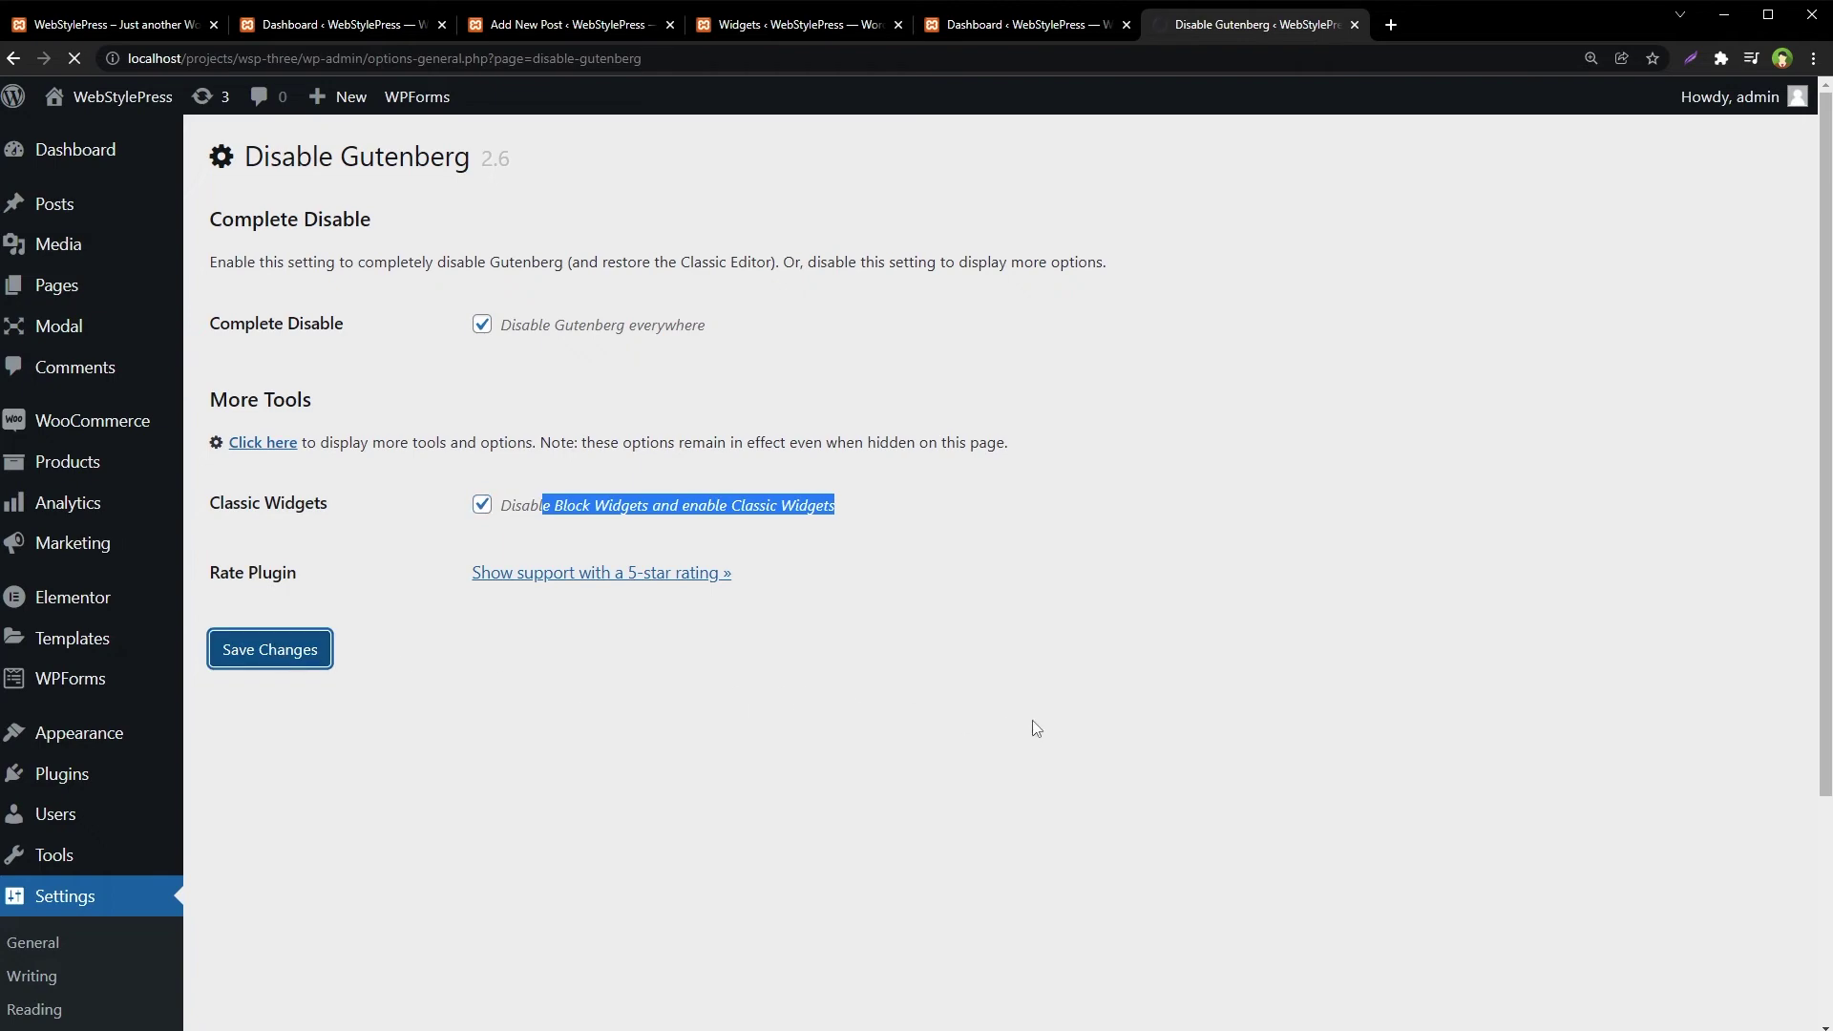
- Reload the Add New Post page and examine its editor, including the Visual and Text modes and the OceanWP settings below
{"action": "left_click", "coordinate": [535, 34]}
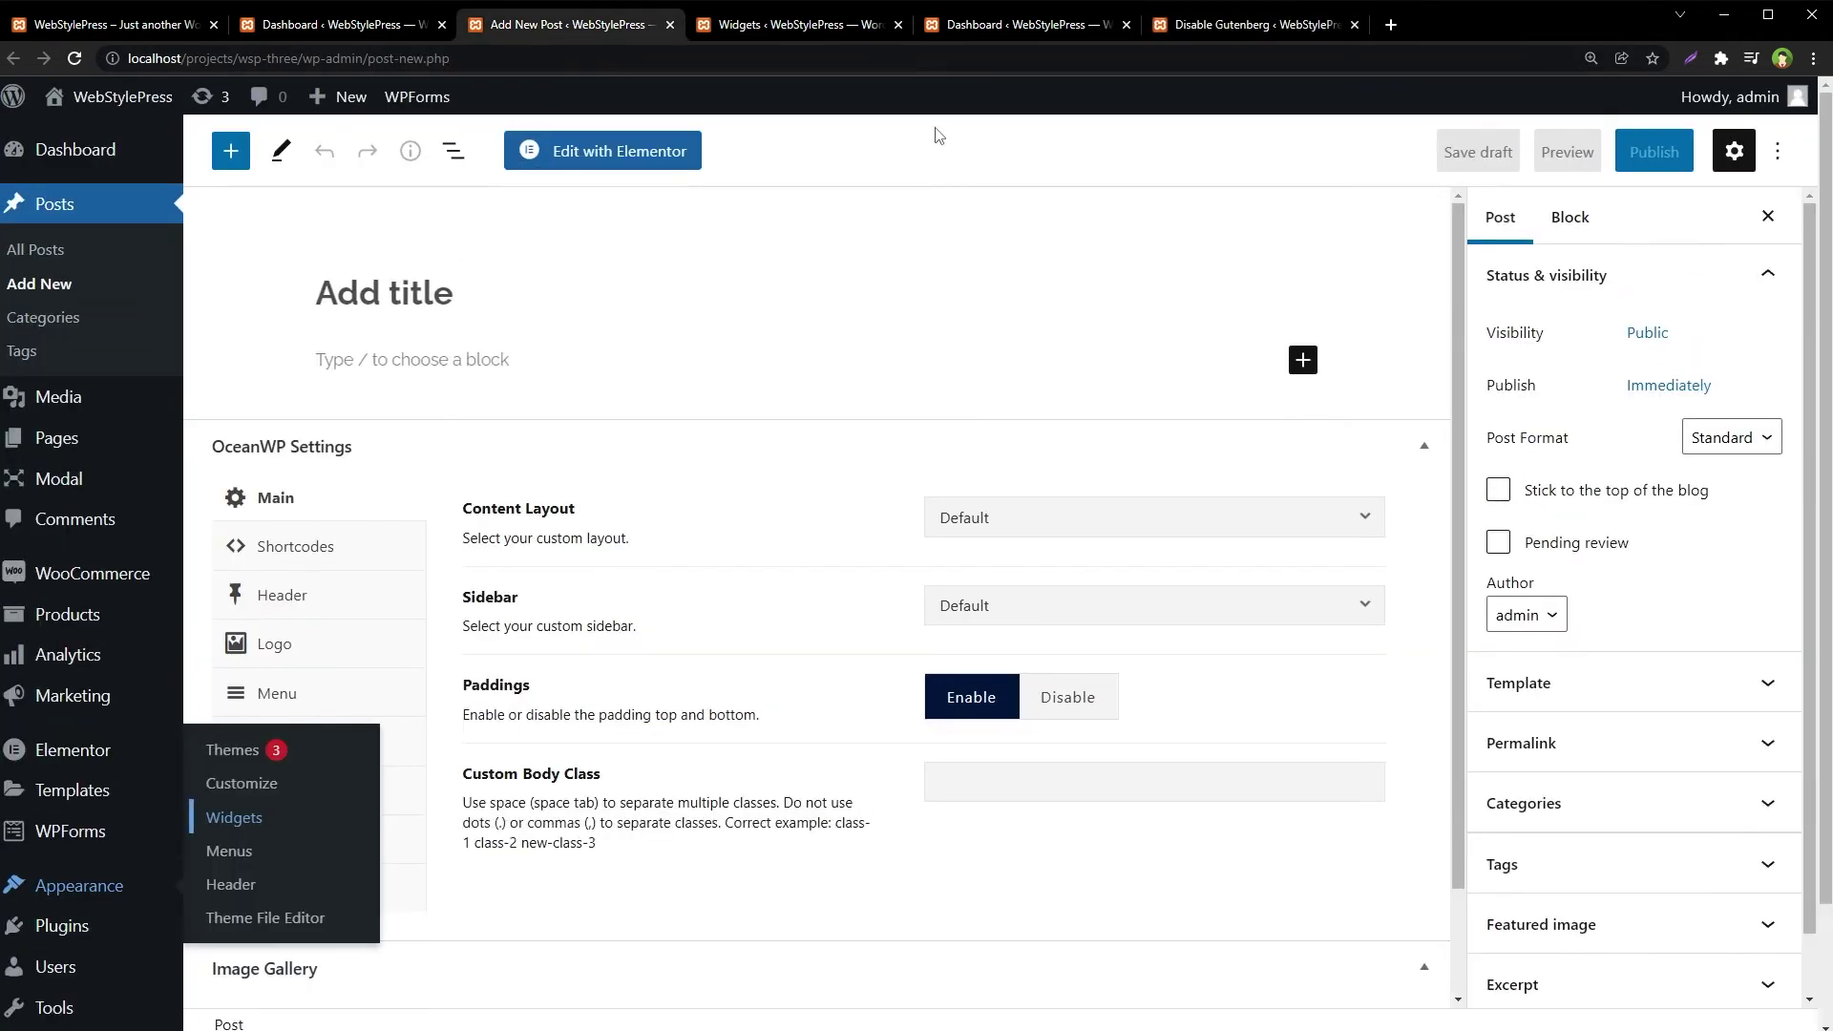
{"action": "key", "text": "F5"}
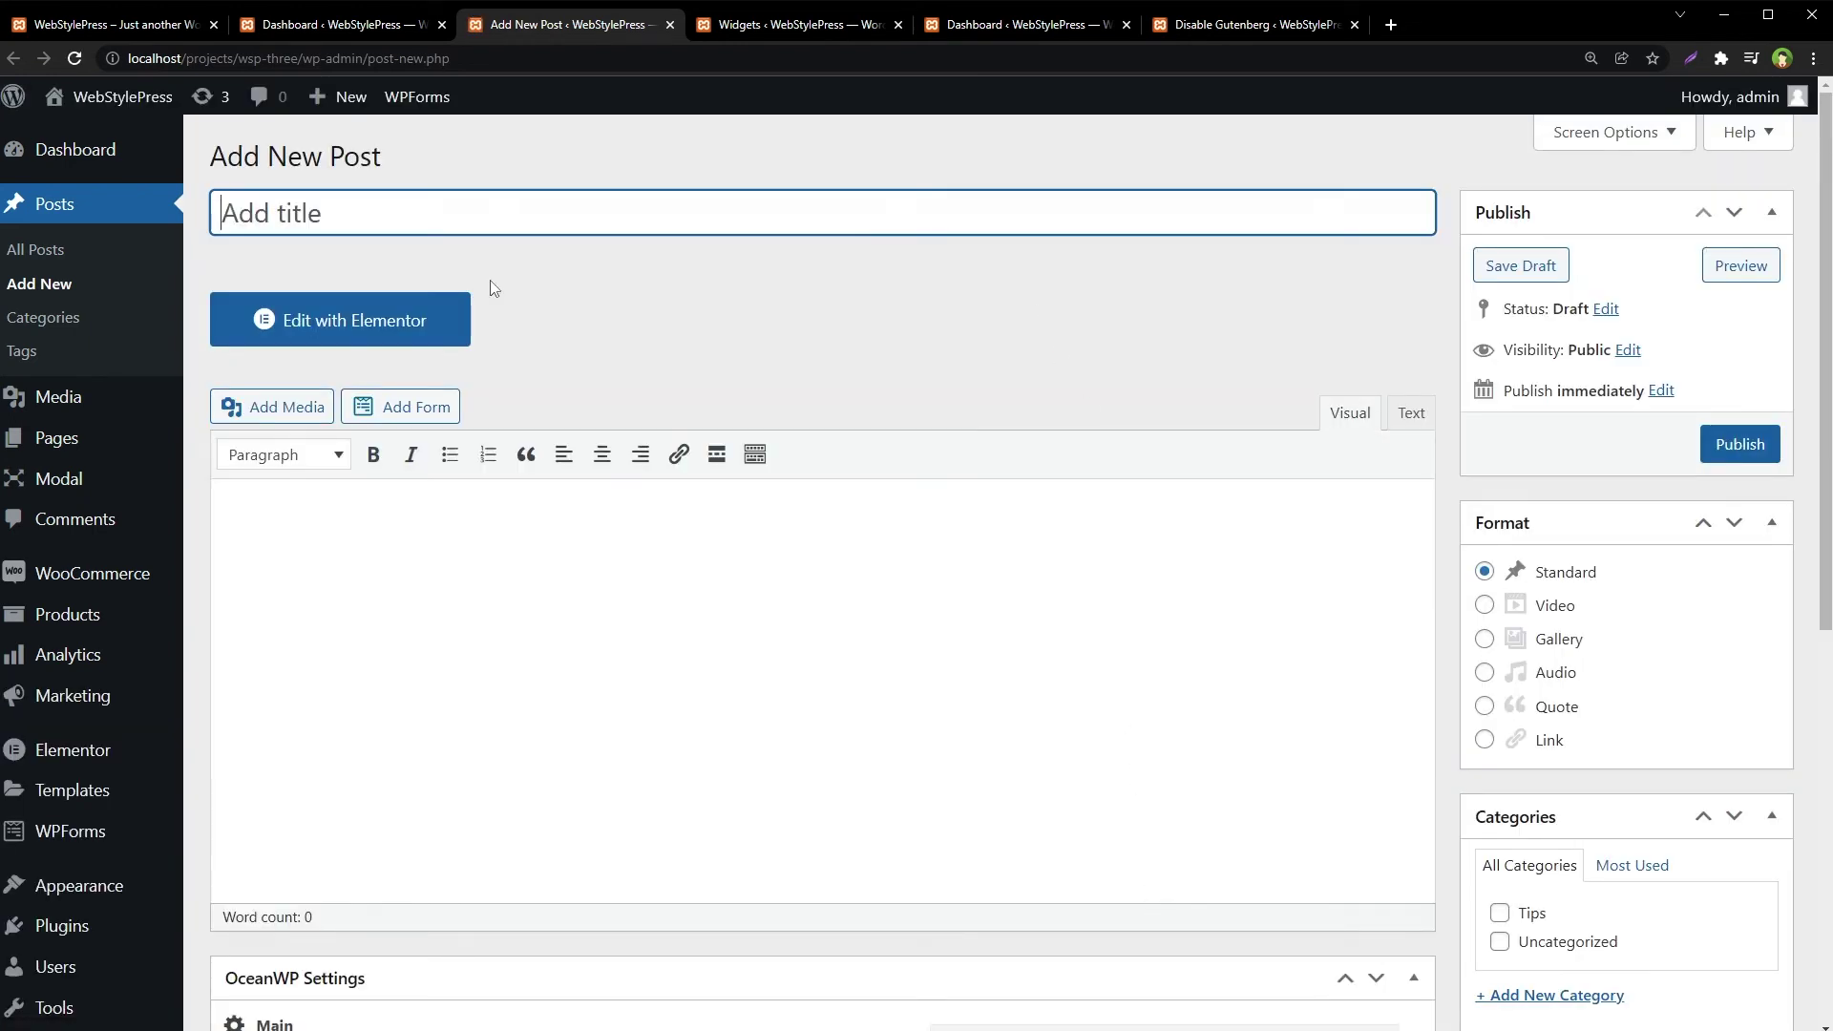
{"action": "left_click", "coordinate": [1113, 569]}
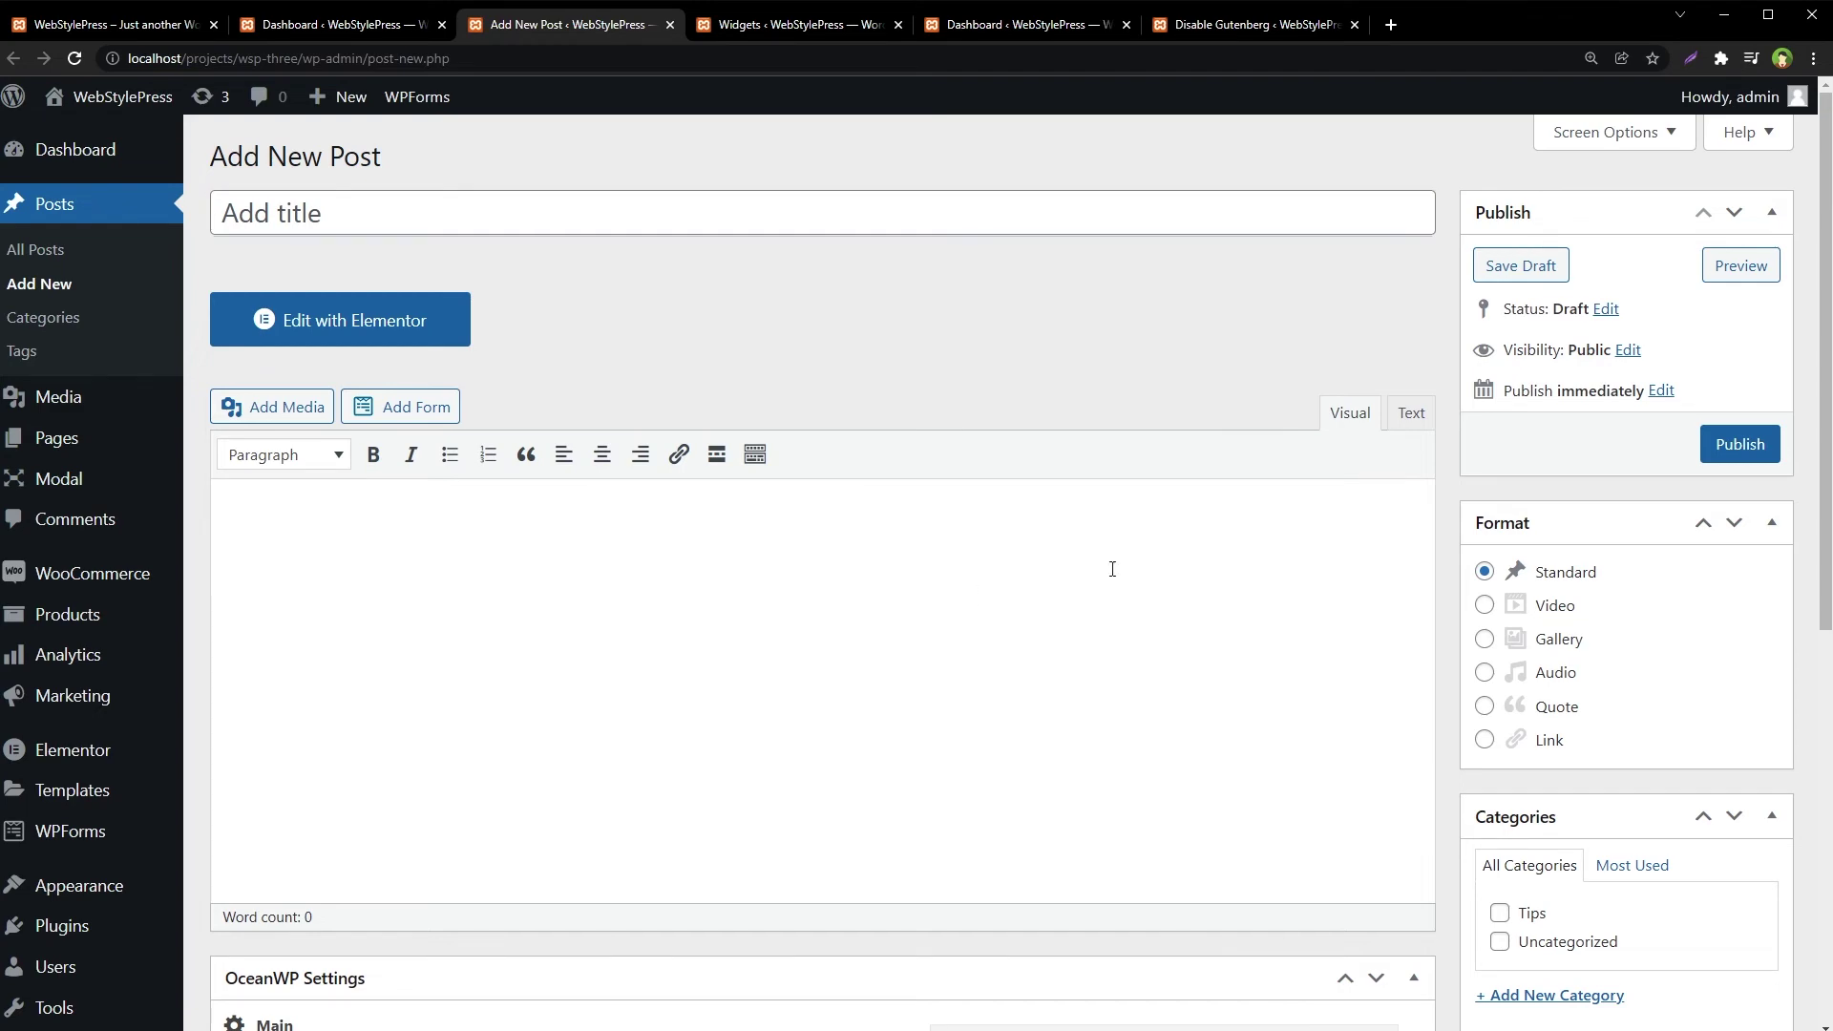
{"action": "left_click", "coordinate": [1399, 413]}
{"action": "left_click", "coordinate": [1369, 412]}
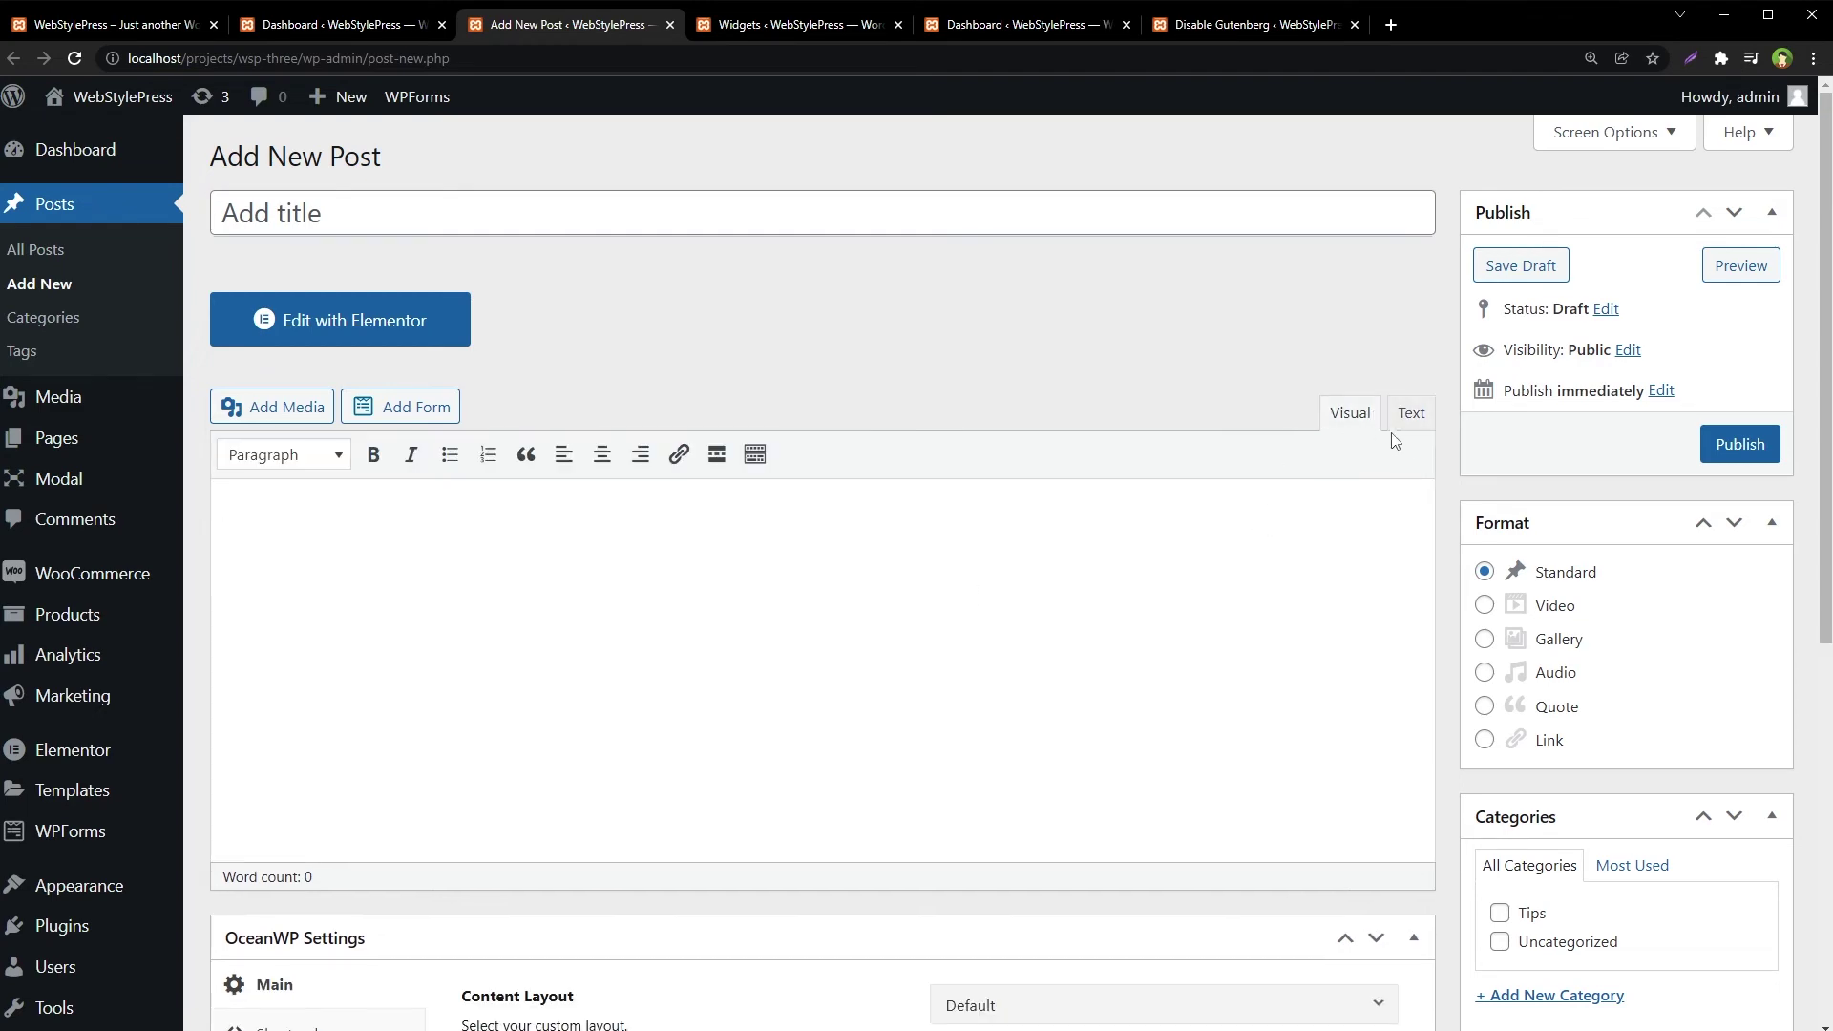
{"action": "left_click", "coordinate": [1410, 417]}
{"action": "left_click", "coordinate": [1360, 418]}
{"action": "scroll", "coordinate": [1084, 573], "scroll_direction": "down", "scroll_amount": 7}
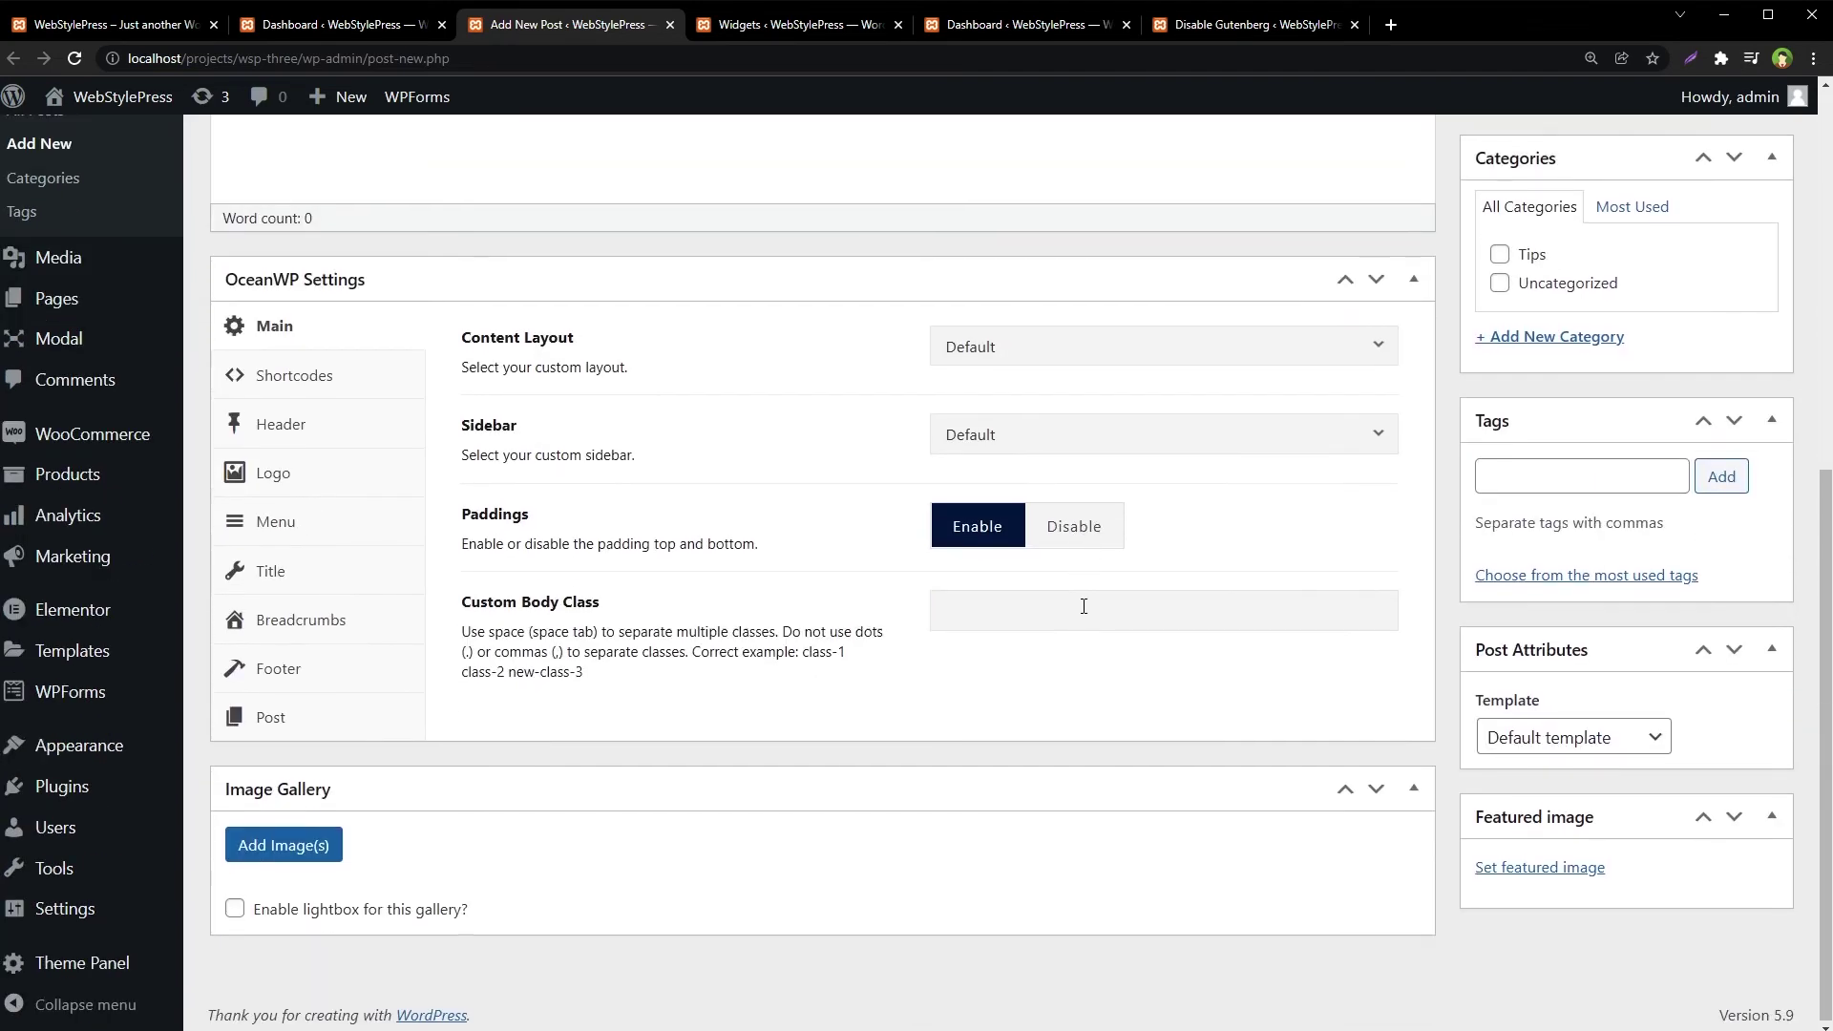
{"action": "scroll", "coordinate": [1084, 606], "scroll_direction": "up", "scroll_amount": 7}
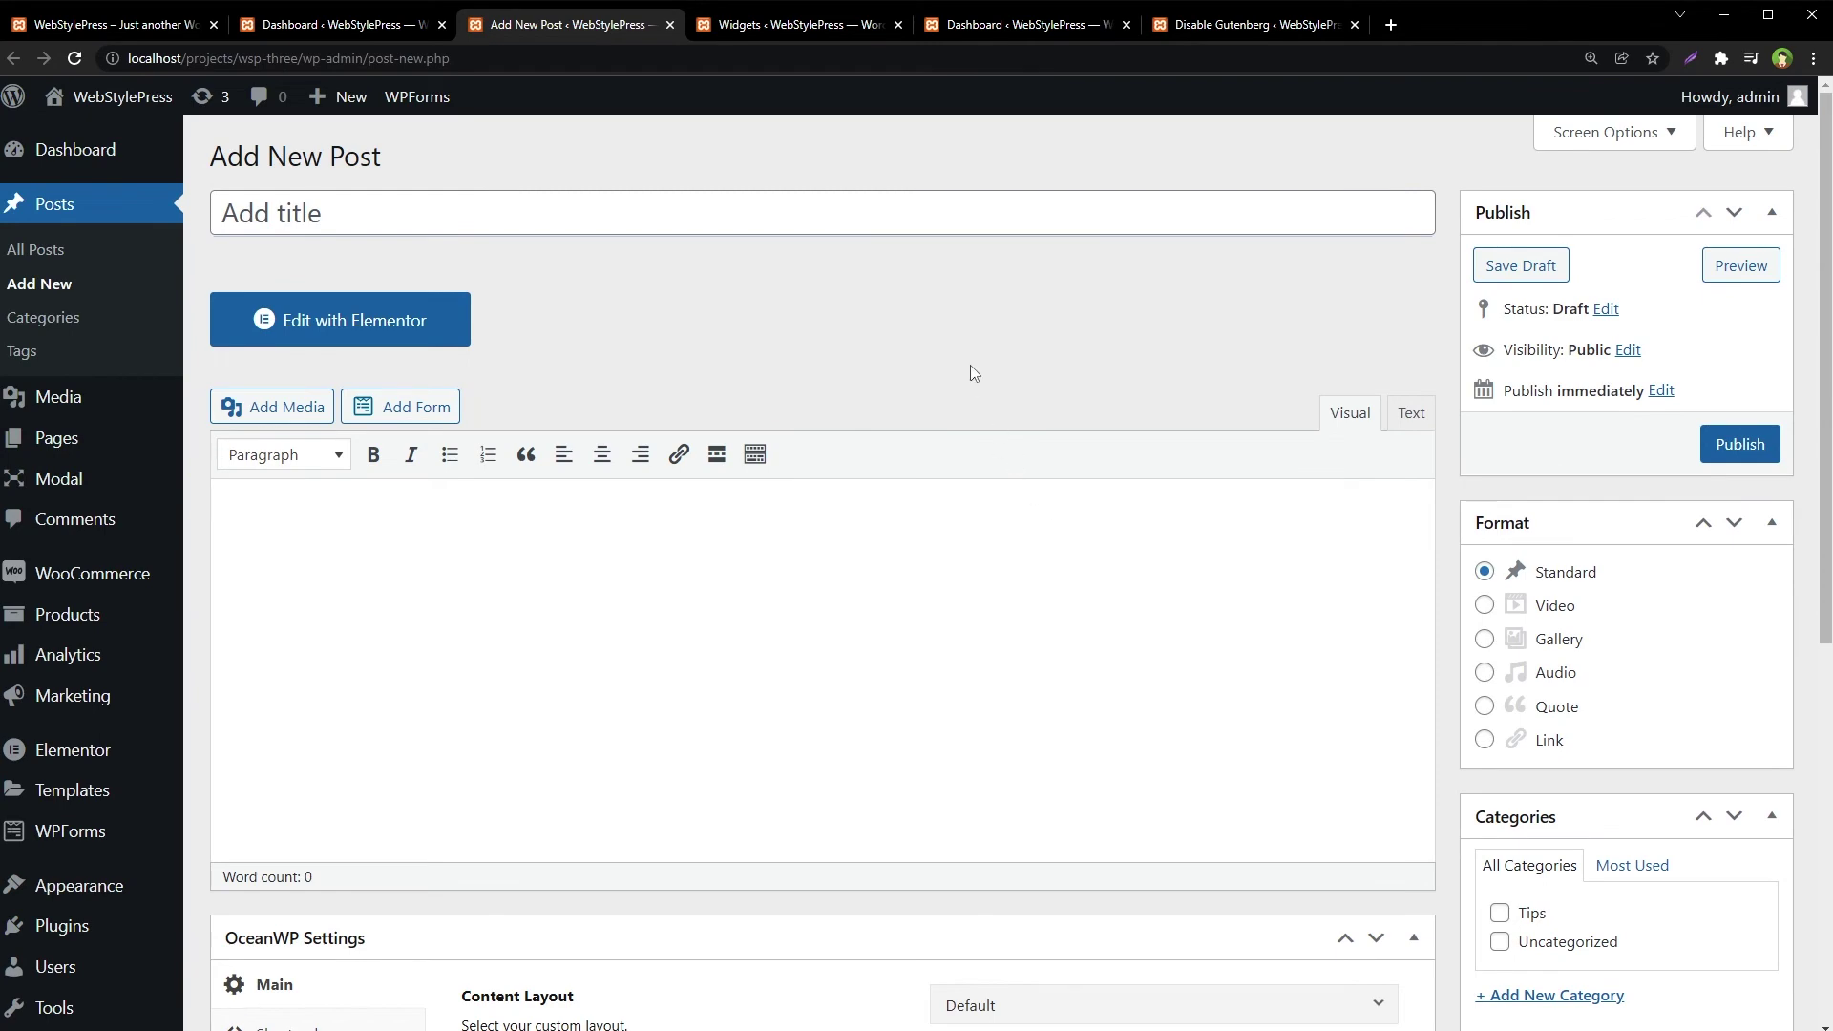
- Reload the Widgets page and check the Footer 1 and Left Sidebar areas by expanding and collapsing each one
{"action": "left_click", "coordinate": [764, 21]}
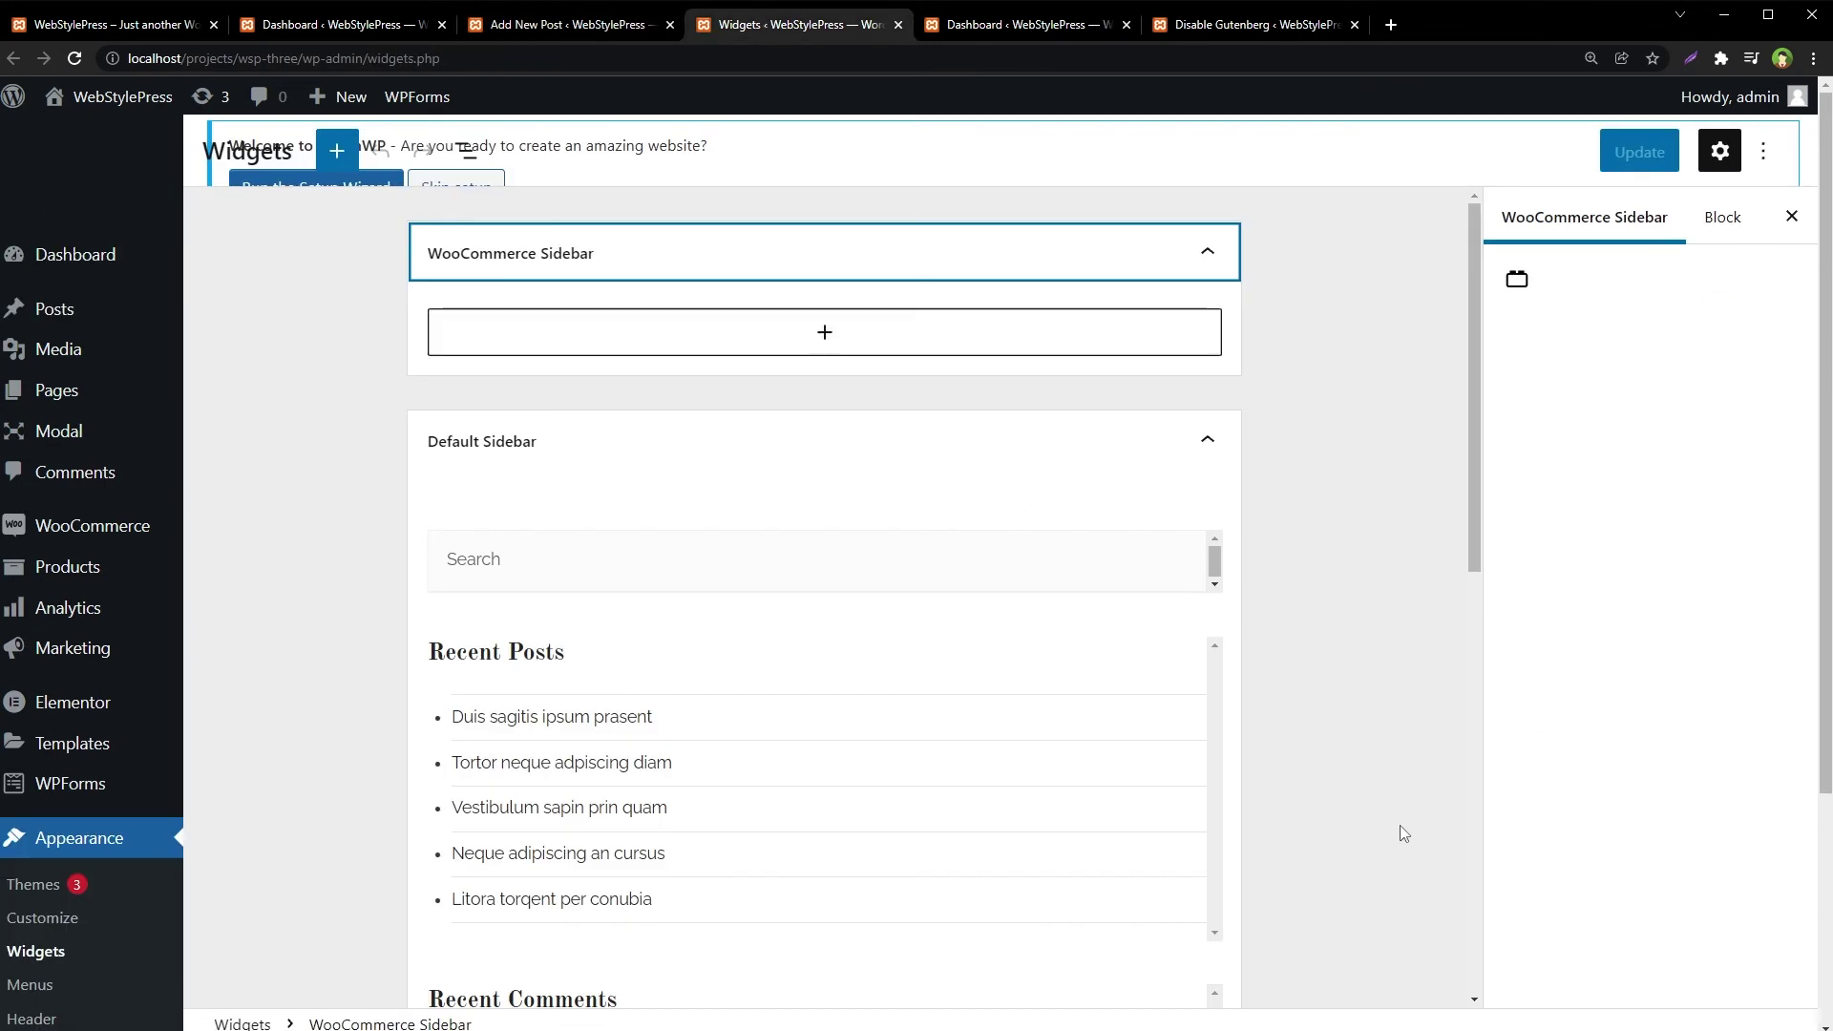
{"action": "key", "text": "F5"}
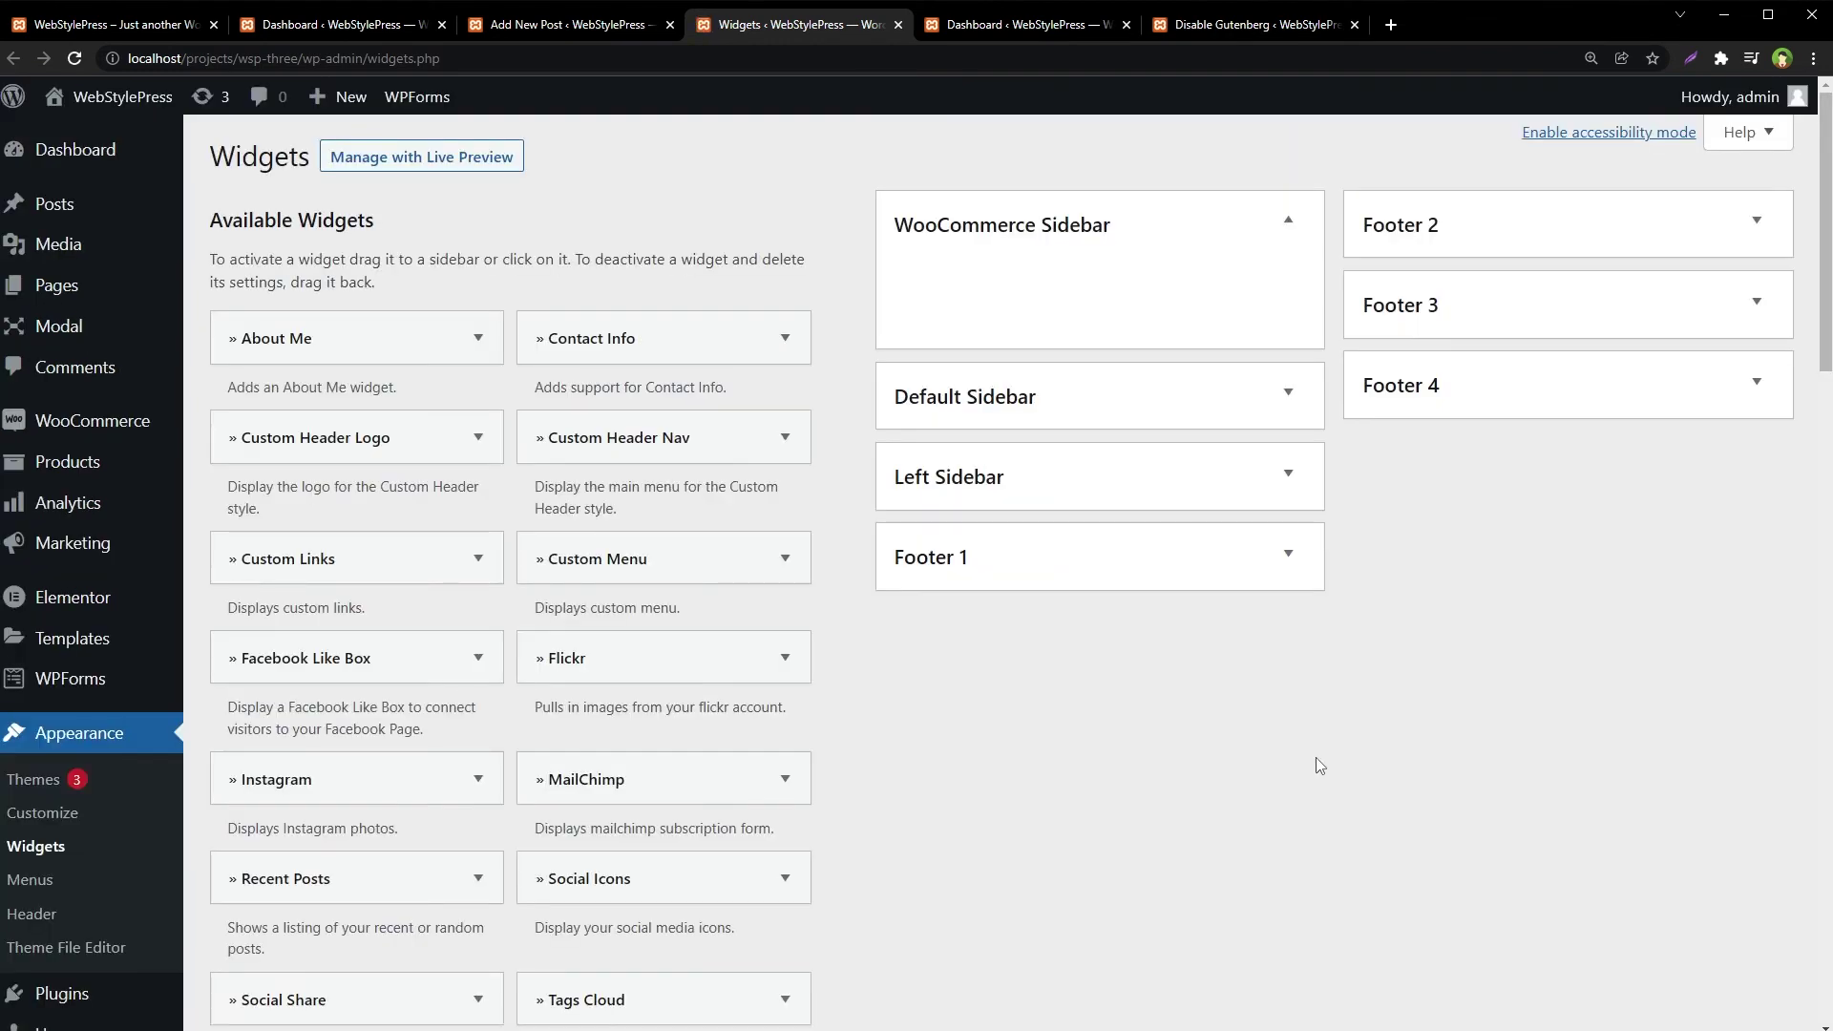
{"action": "left_click", "coordinate": [1291, 578]}
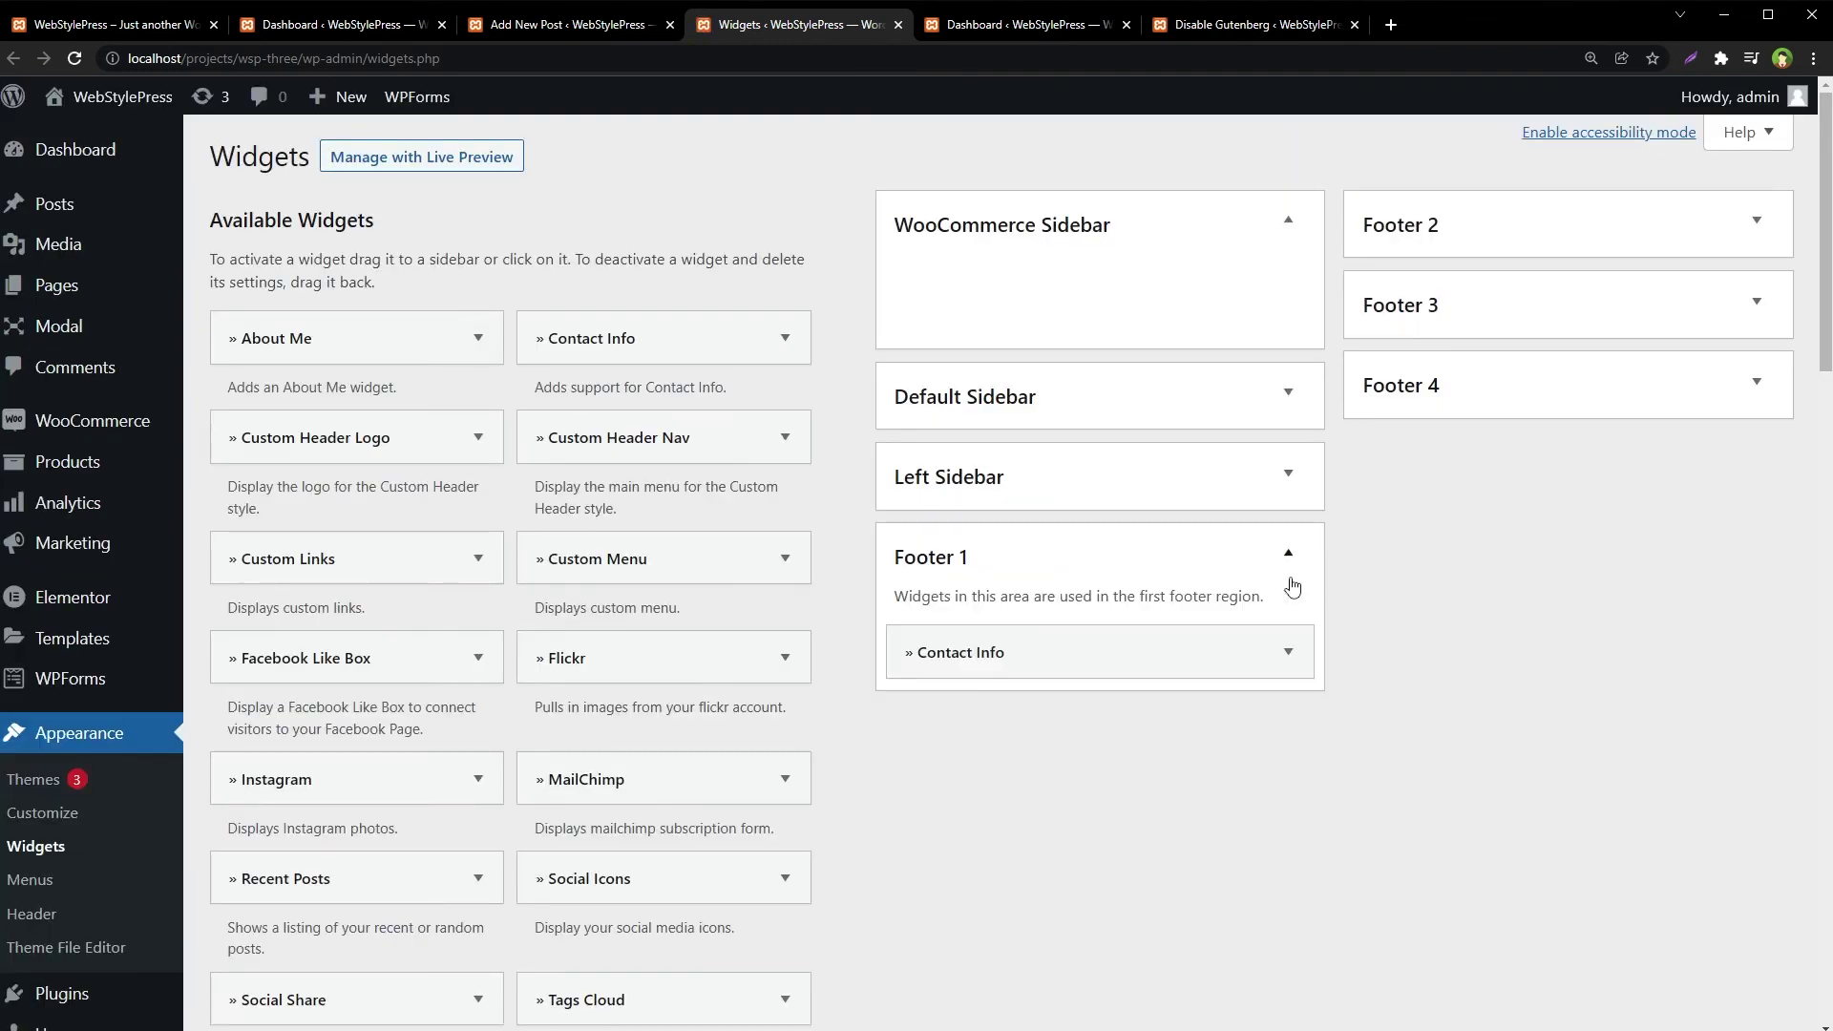
{"action": "left_click", "coordinate": [1289, 554]}
{"action": "left_click", "coordinate": [1288, 475]}
{"action": "left_click", "coordinate": [1288, 474]}
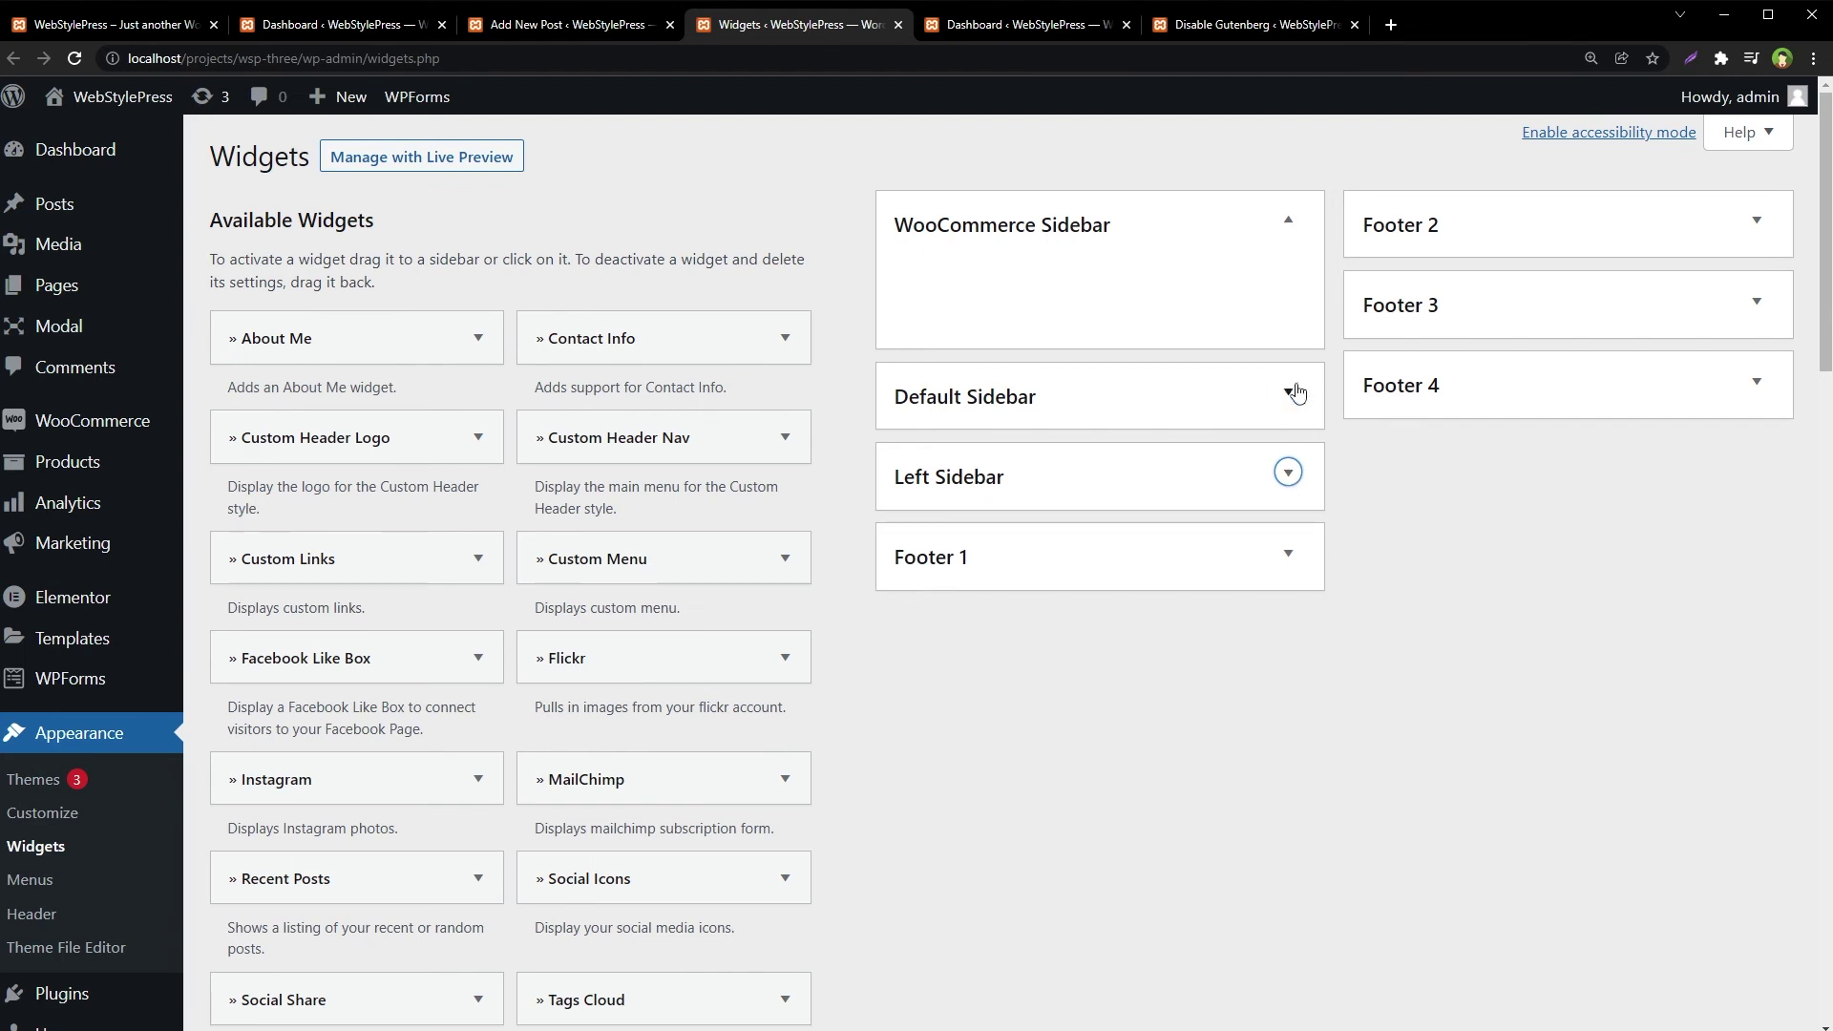